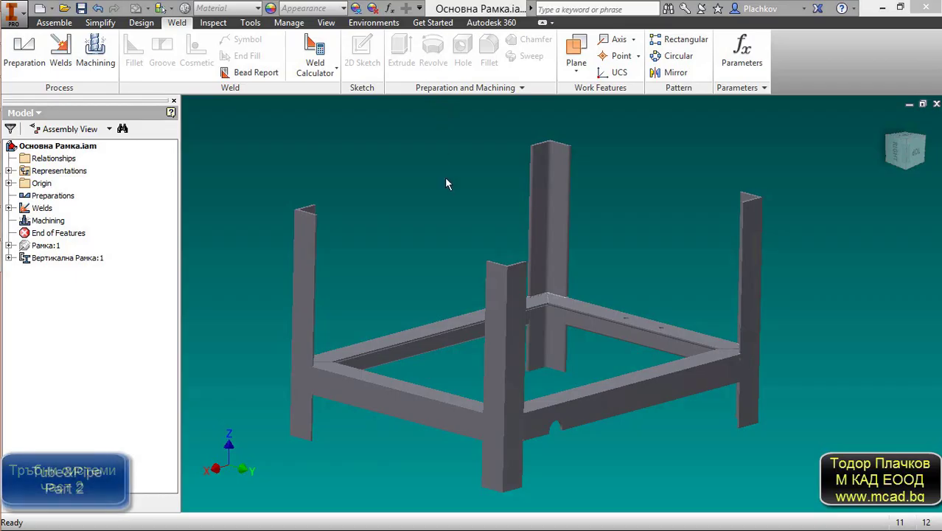
key(F2)
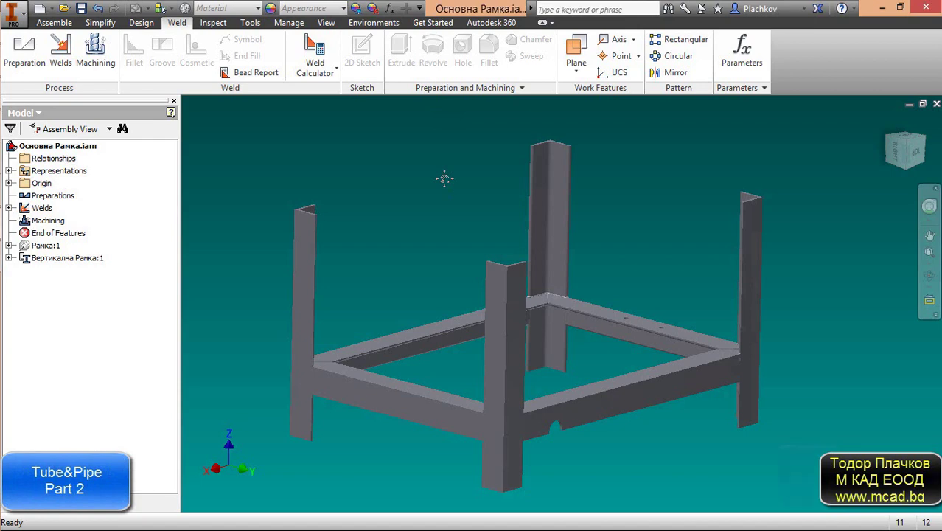
drag(444, 177, 453, 184)
key(Escape)
scroll(708, 295, up, 5)
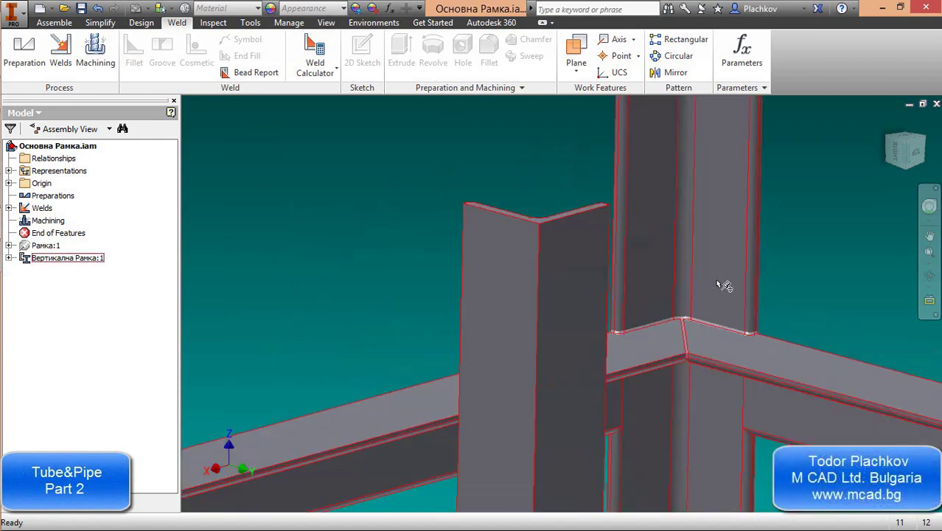
scroll(678, 386, down, 6)
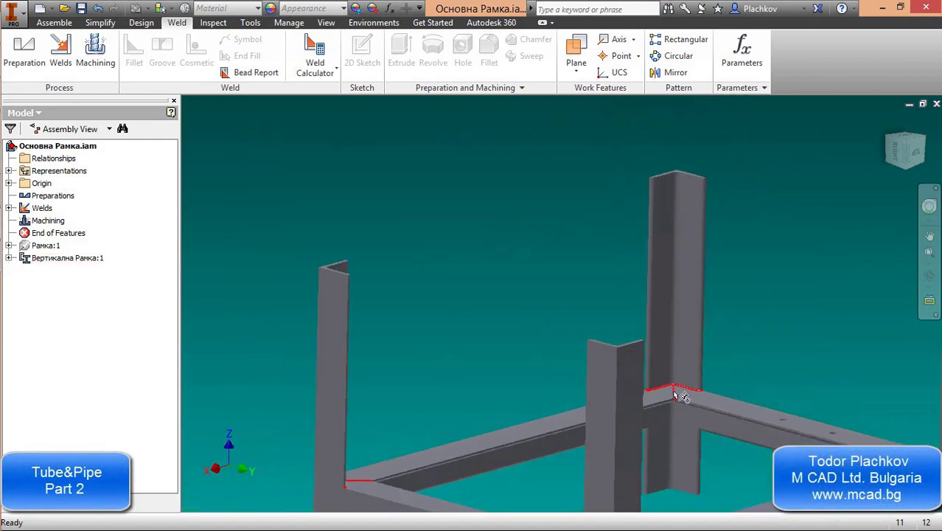
key(F2)
drag(631, 320, 586, 302)
key(Escape)
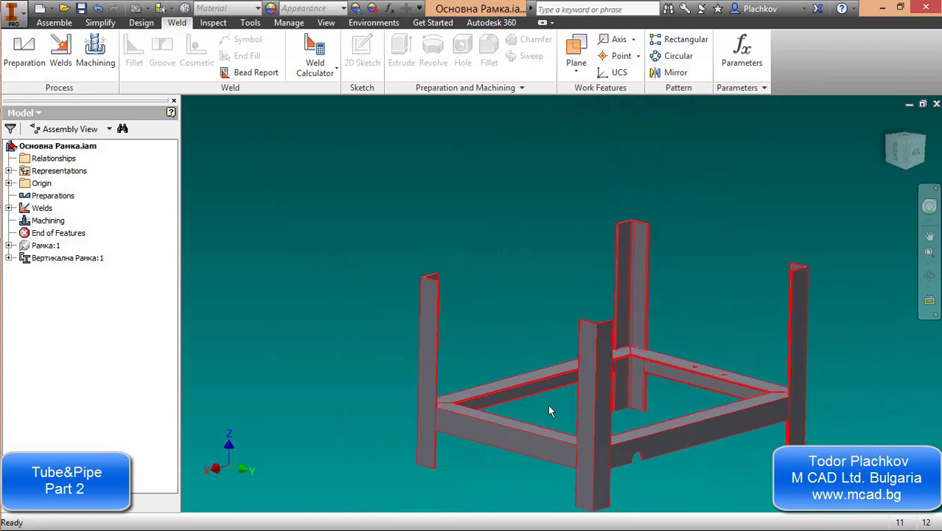
Set the visual style of the frame assembly to Shaded with Edges
click(326, 22)
click(169, 53)
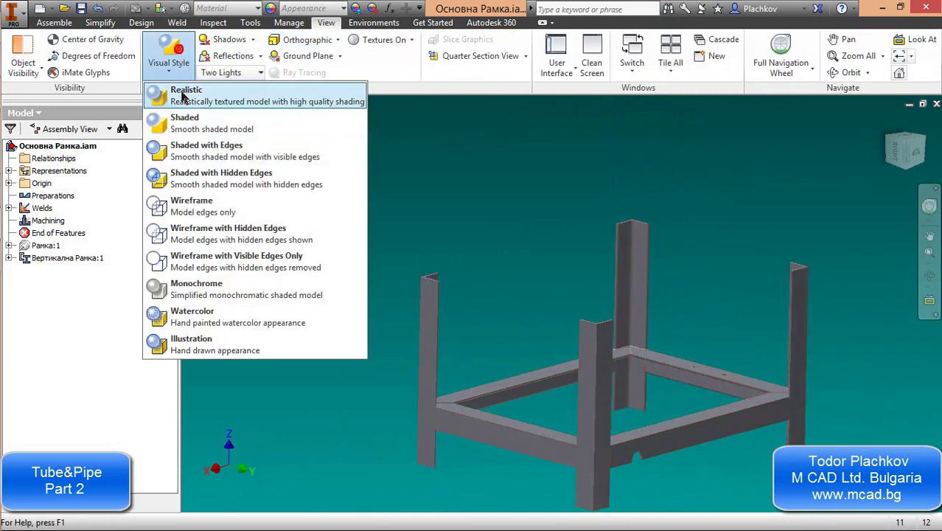
click(197, 155)
key(F2)
drag(488, 221, 392, 195)
key(Escape)
Create the in-place component "Горна Плоча" from the Standard.ipt template on the top end face of the front vertical leg
right_click(439, 183)
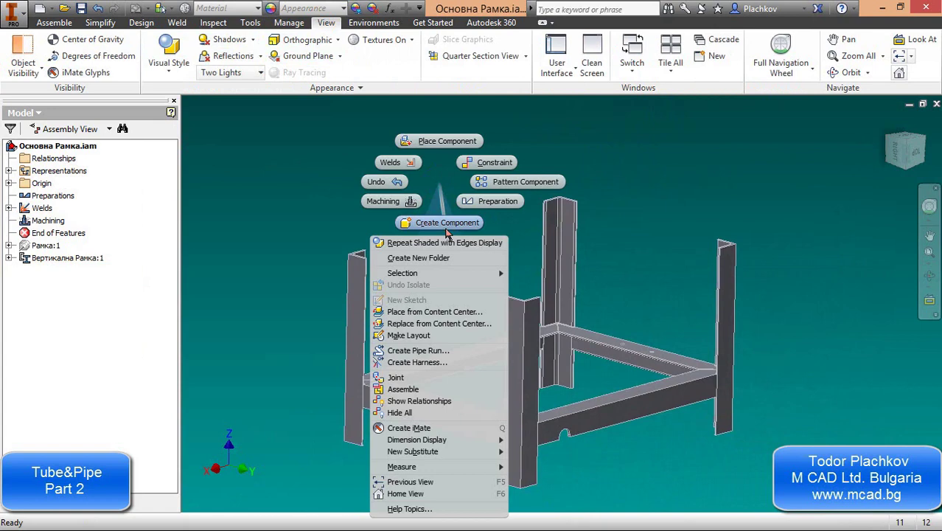
click(443, 222)
text(Горна Плоча)
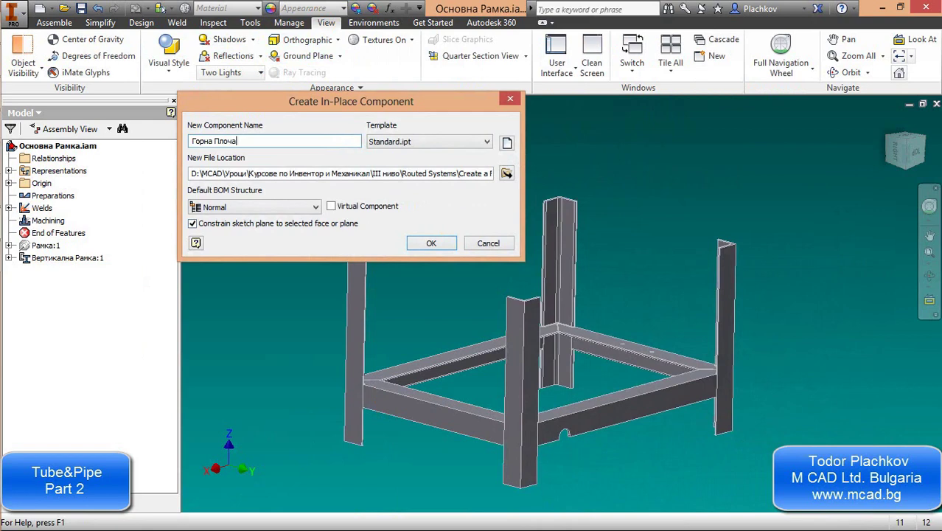
click(431, 243)
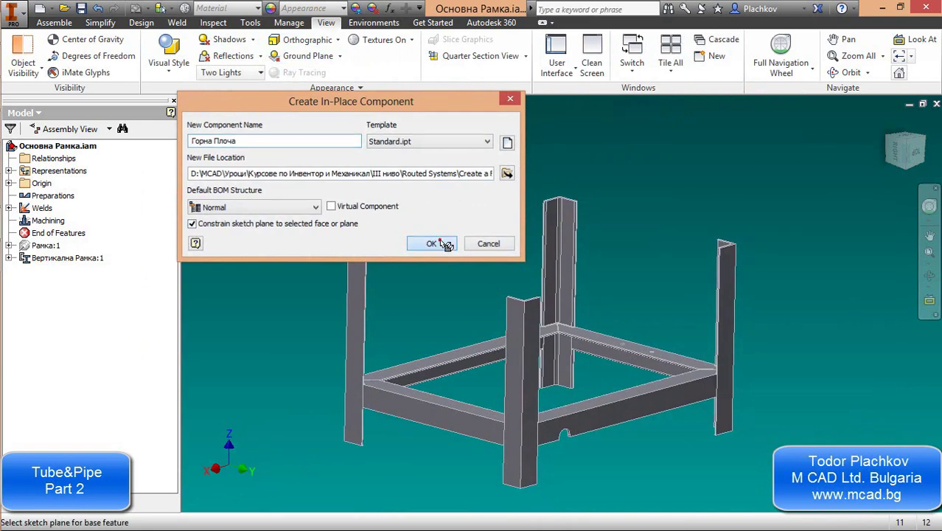
scroll(508, 324, down, 5)
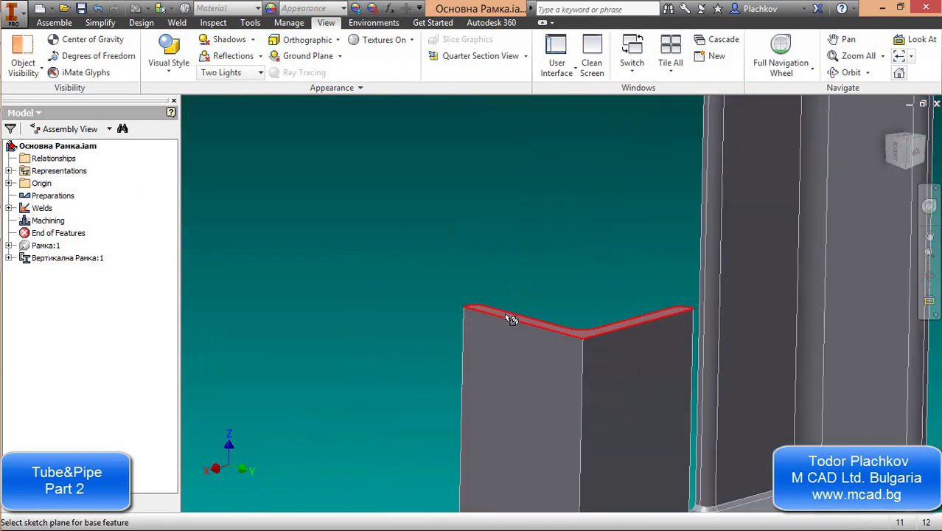
click(512, 319)
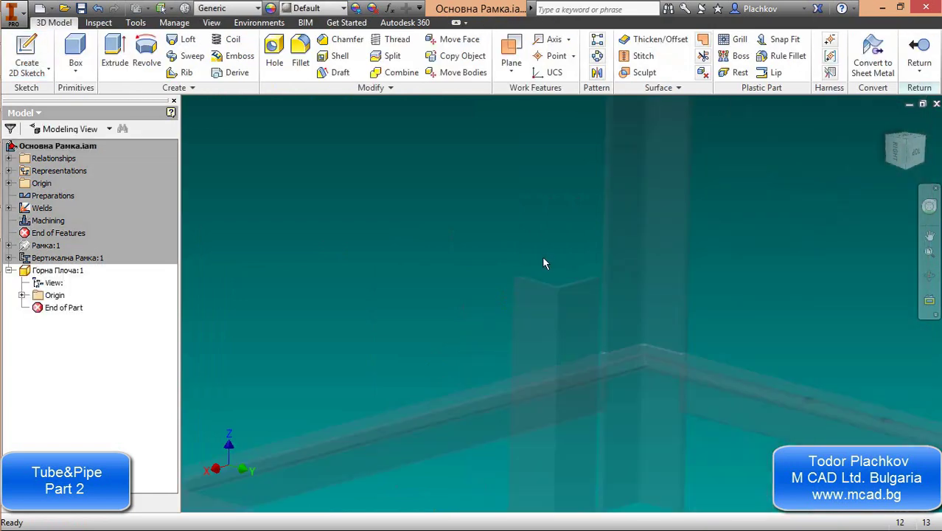
Start a 2D sketch for the new part on the leg's top end face
click(29, 57)
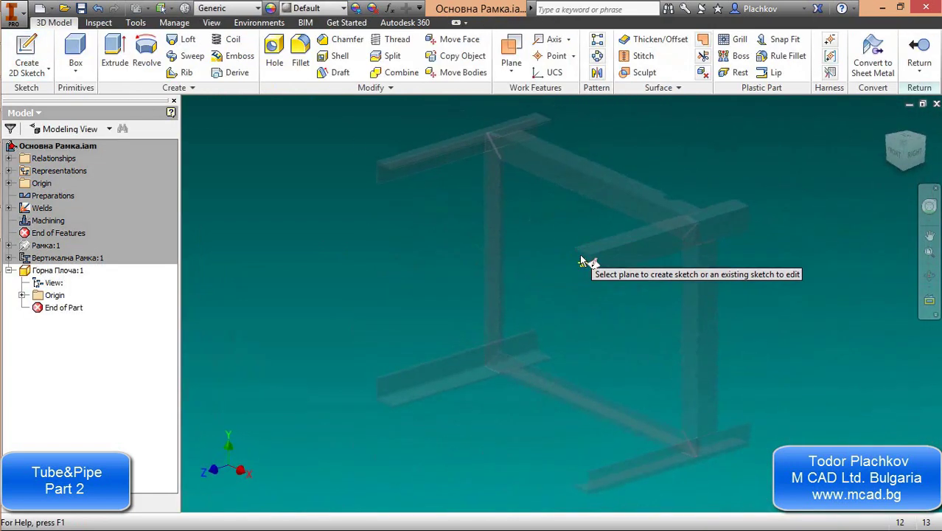
scroll(582, 263, down, 5)
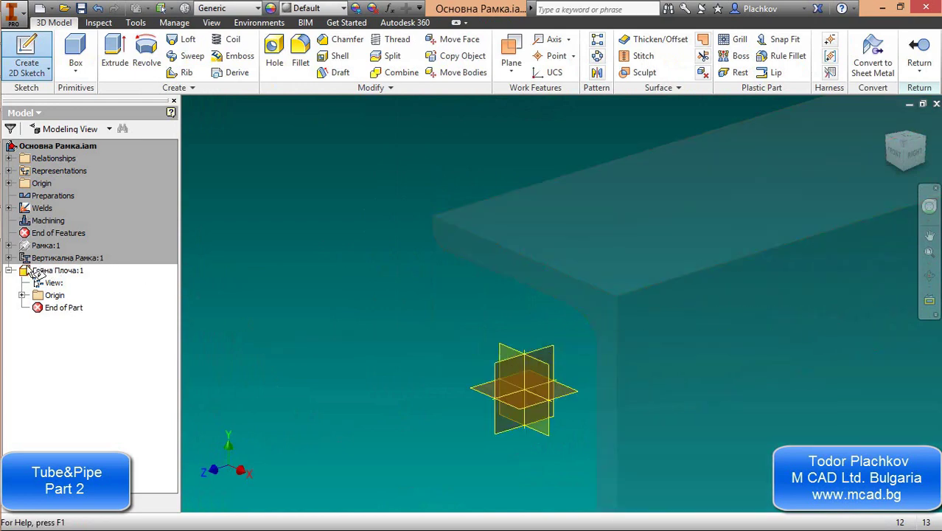
click(492, 251)
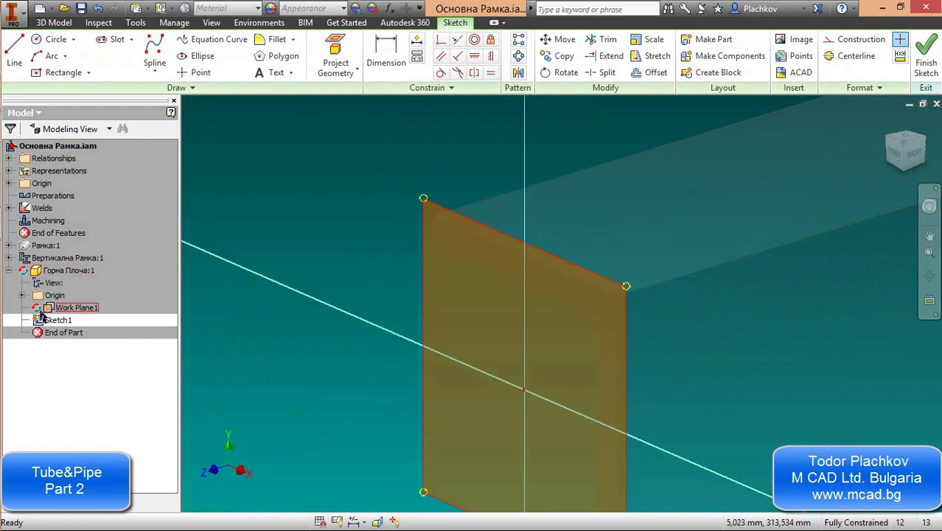
scroll(351, 267, down, 4)
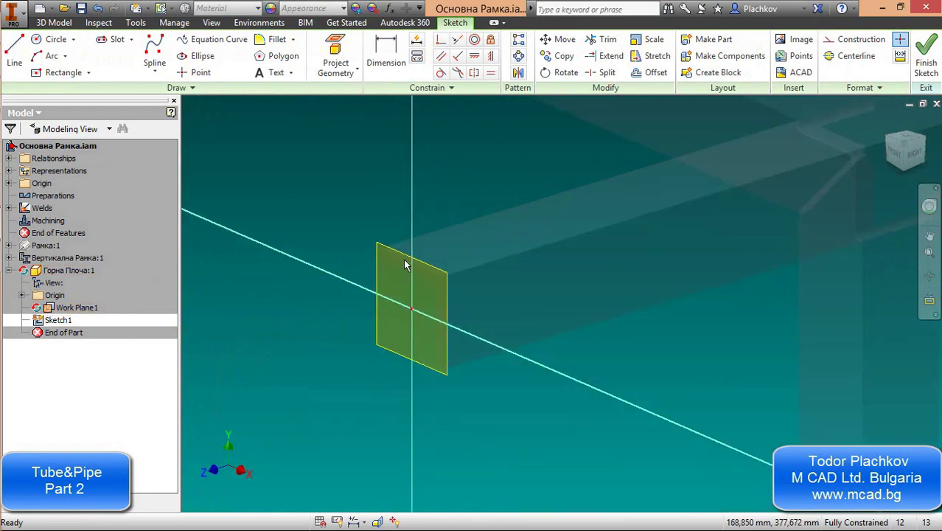
scroll(442, 286, up, 3)
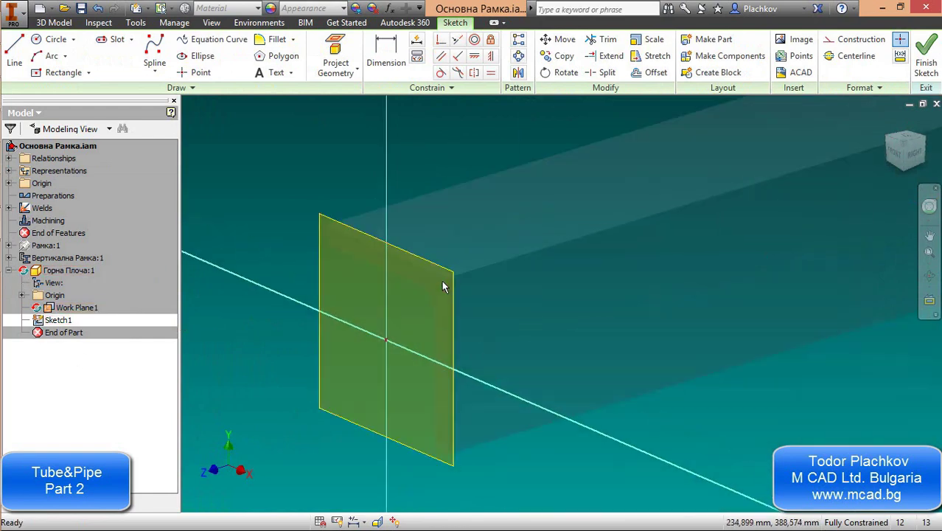
Project the outer corner points of two diagonally opposite legs into the sketch
click(327, 59)
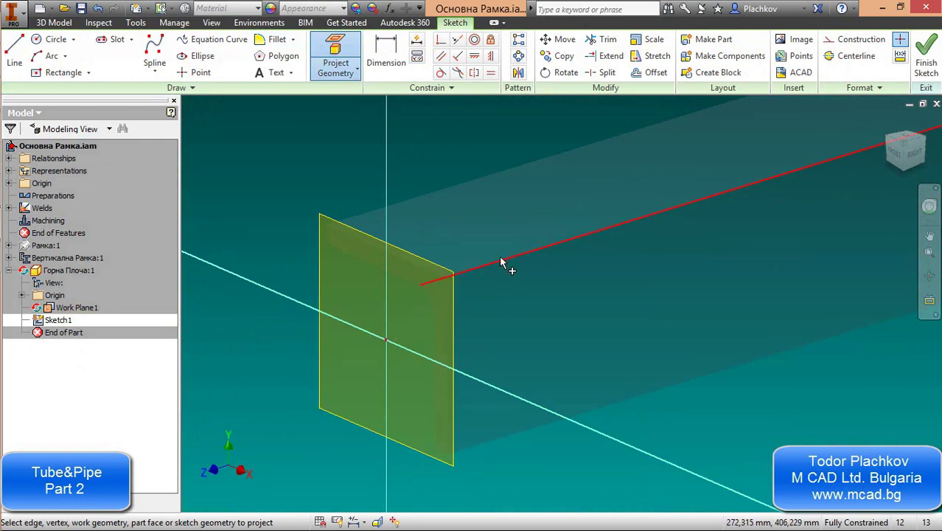
click(507, 265)
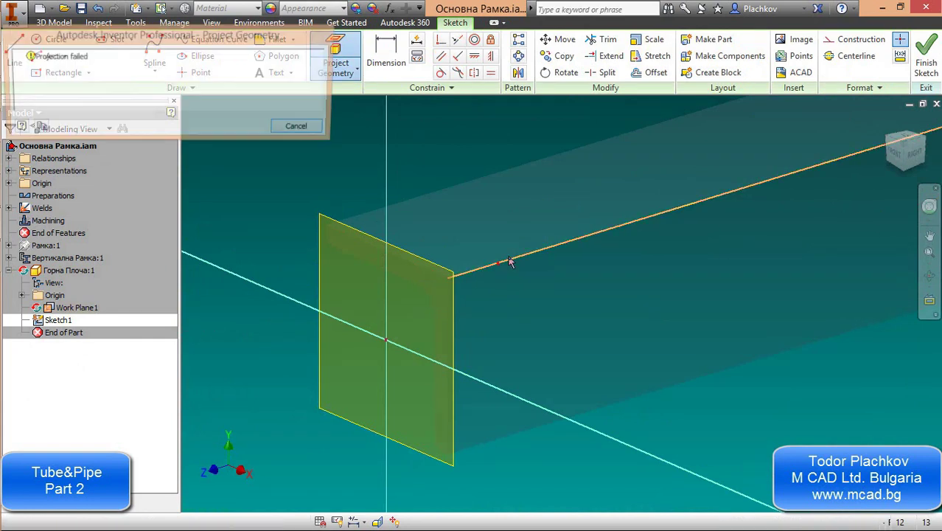
click(302, 128)
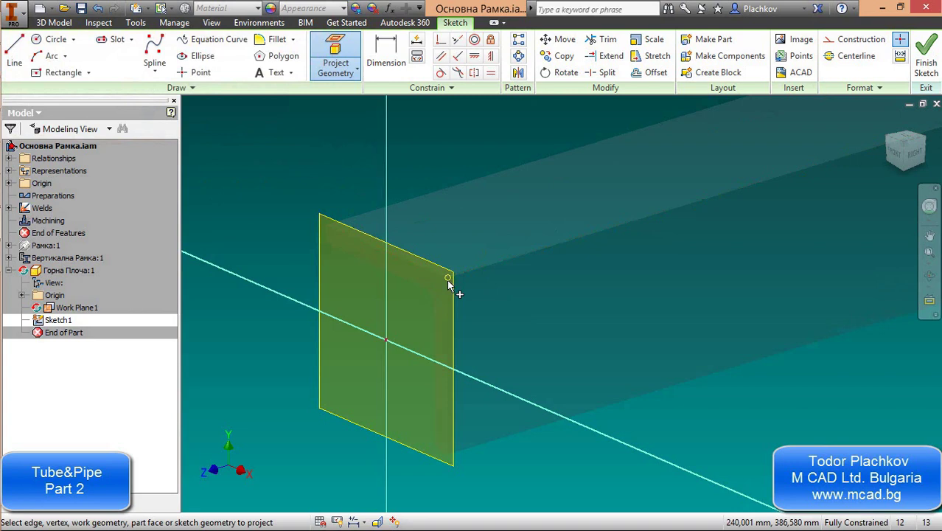
scroll(567, 206, down, 5)
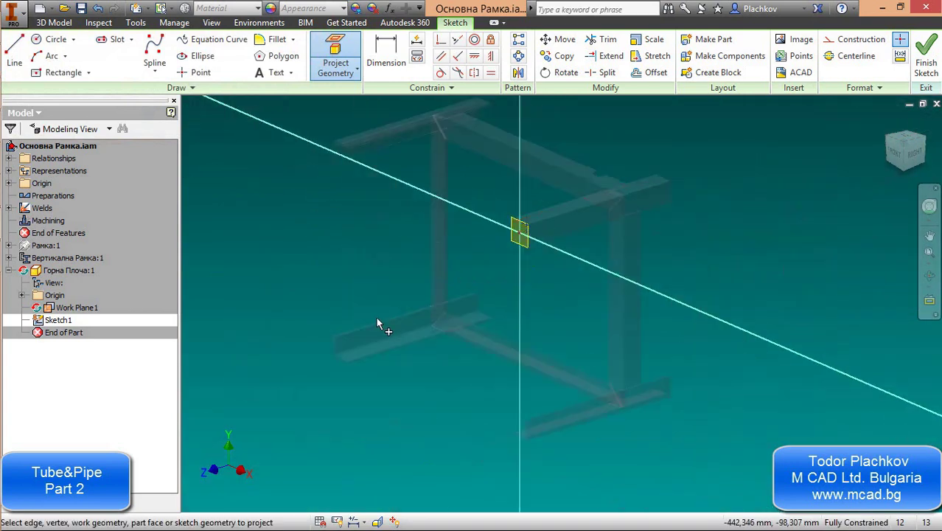
scroll(377, 321, up, 8)
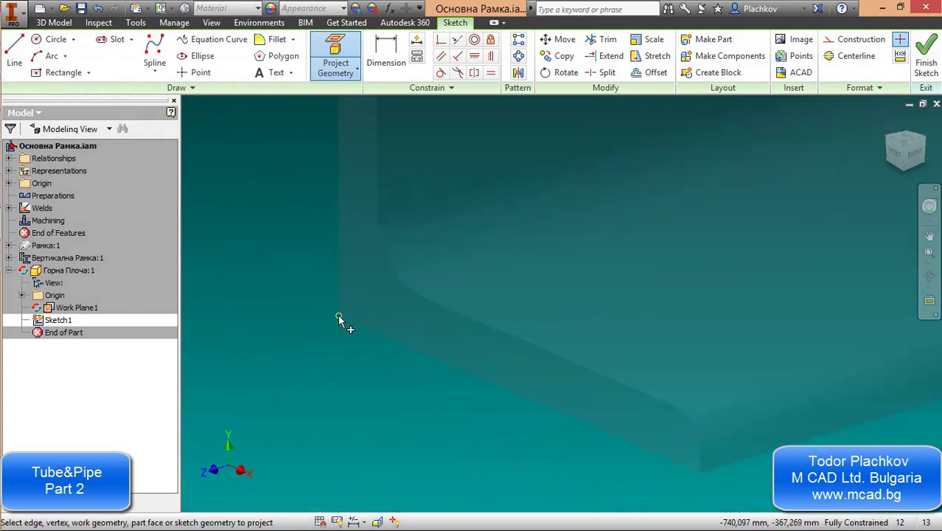
scroll(520, 277, down, 3)
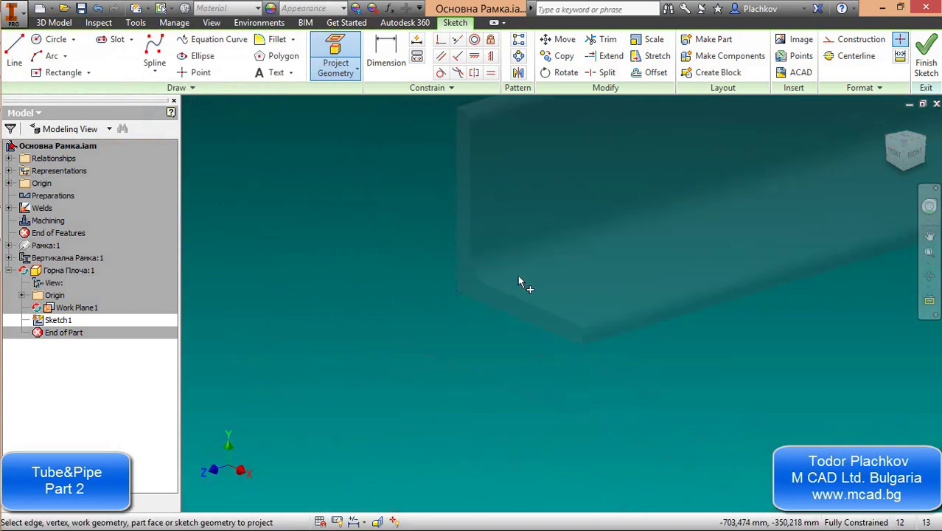
Draw a diagonal line across the frame between the two projected leg corner points
click(901, 160)
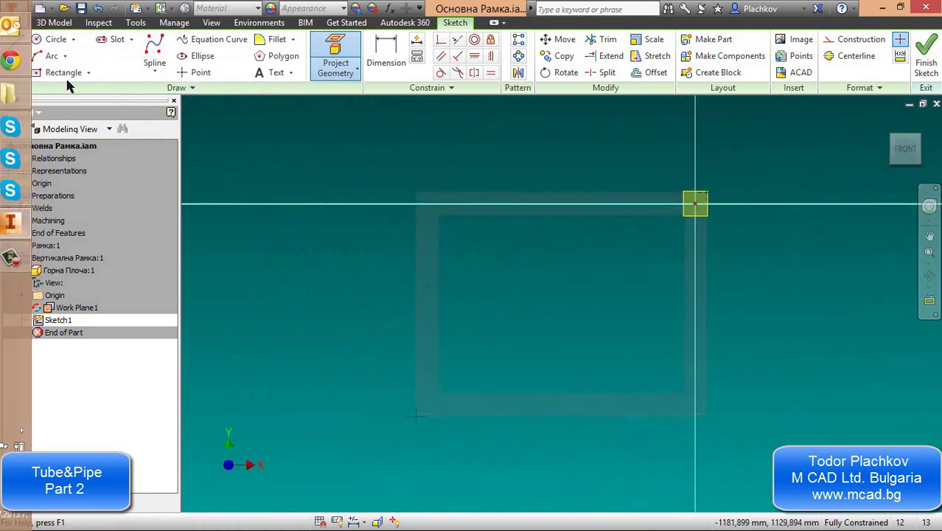
click(14, 53)
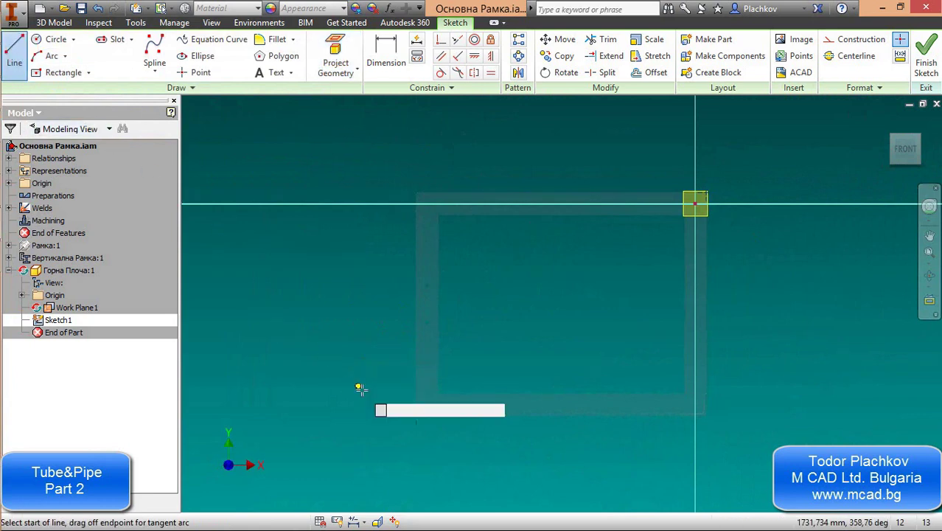
click(414, 415)
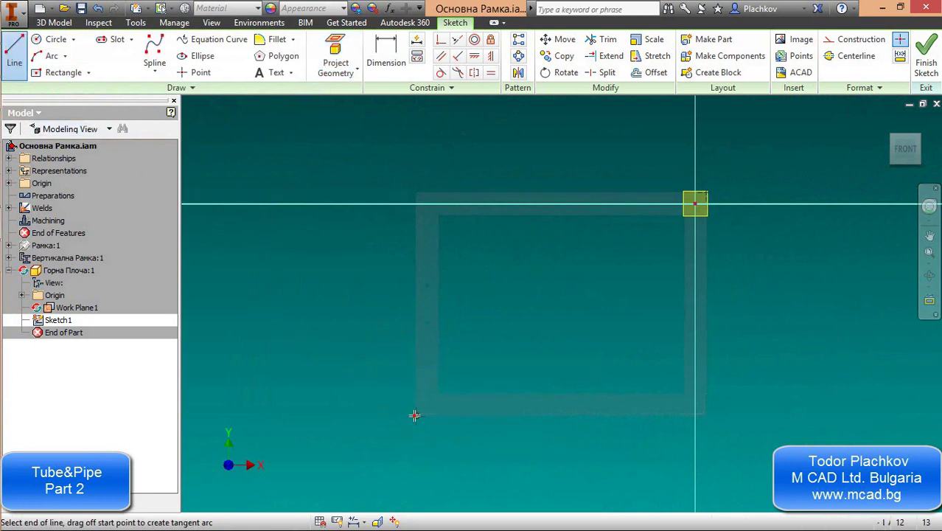
click(697, 204)
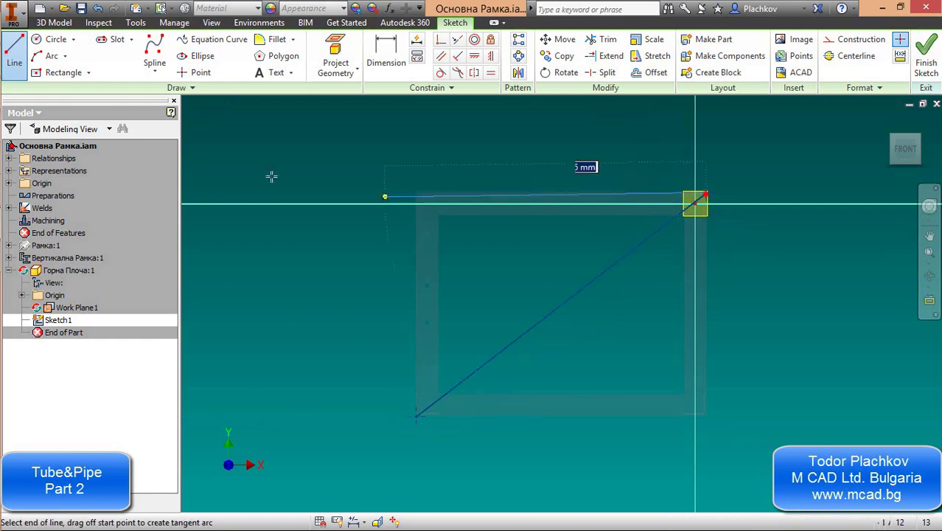
Begin a Two Point Center rectangle centred on the midpoint of the diagonal line
click(87, 75)
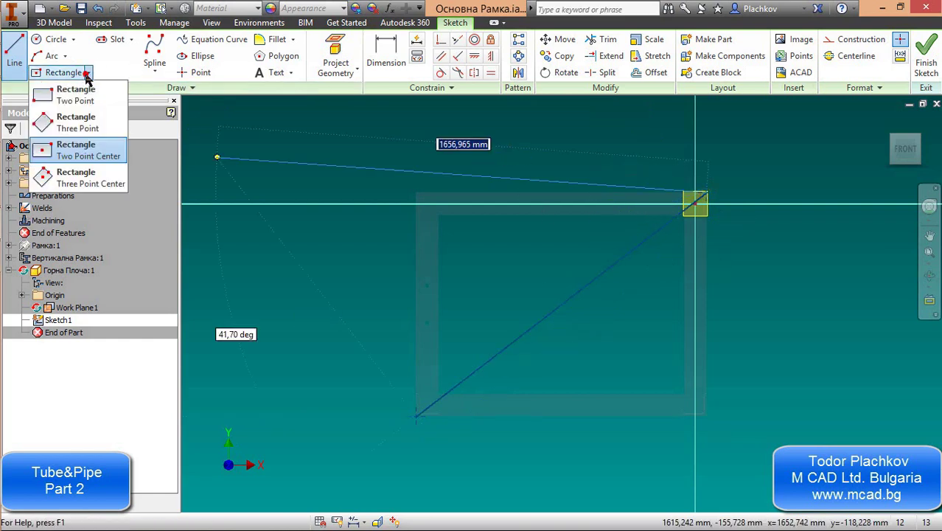
click(65, 153)
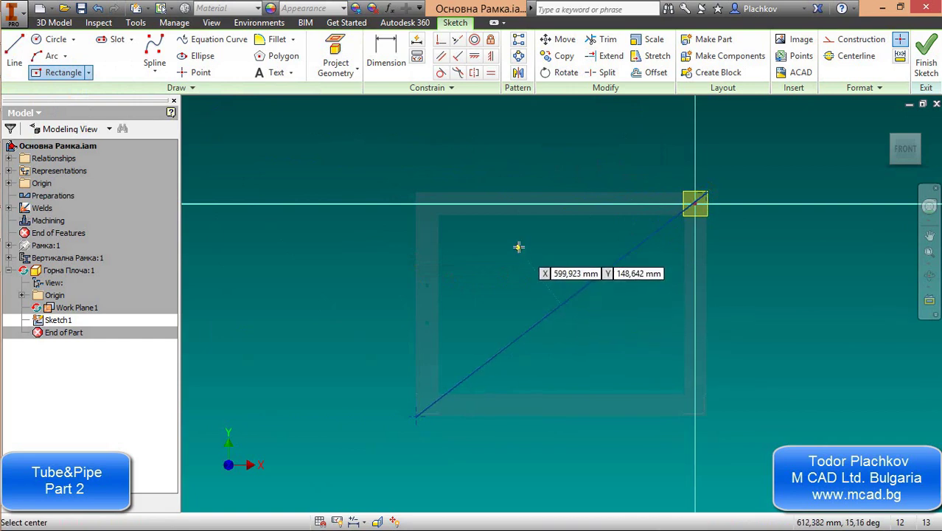
right_click(556, 238)
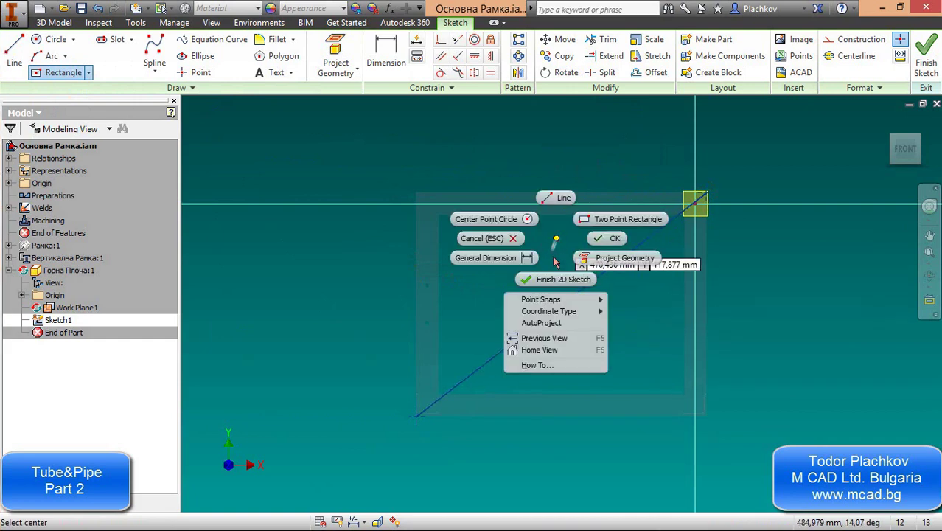
mouse_move(591, 300)
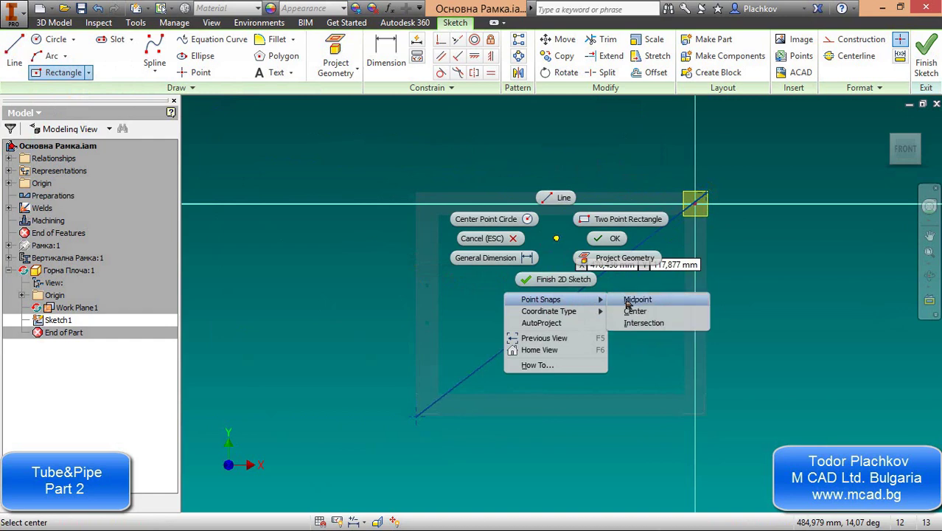
click(628, 300)
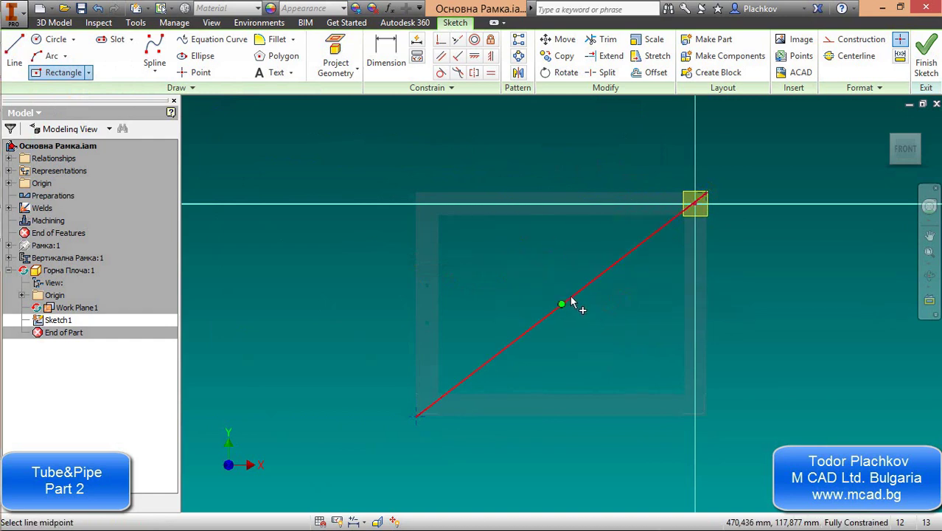
click(563, 306)
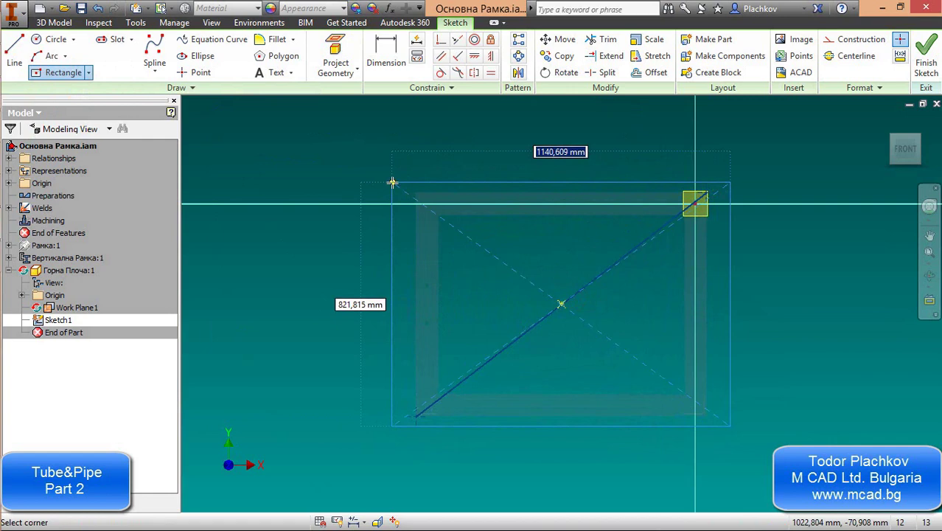
Complete the centre rectangle with a width of 1030 mm and a height of 825 mm
text(1)
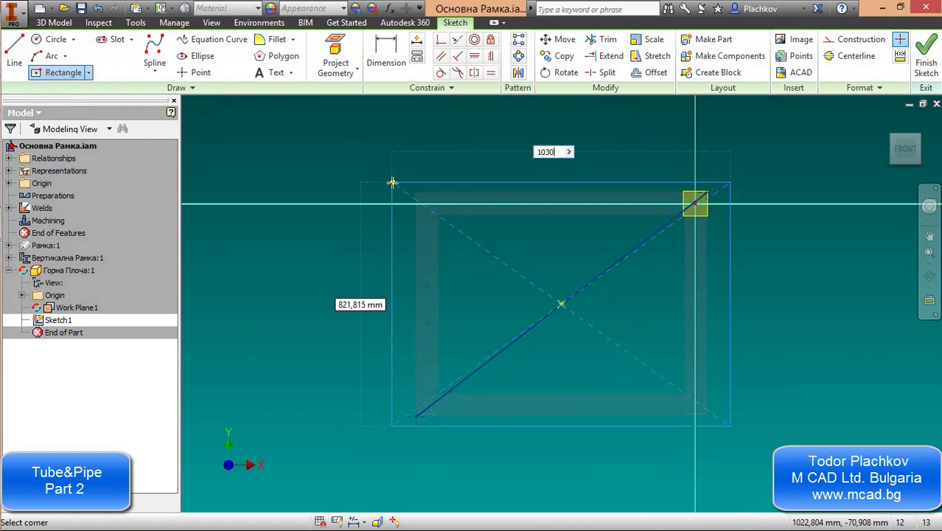
text(030)
key(Tab)
key(BackSpace)
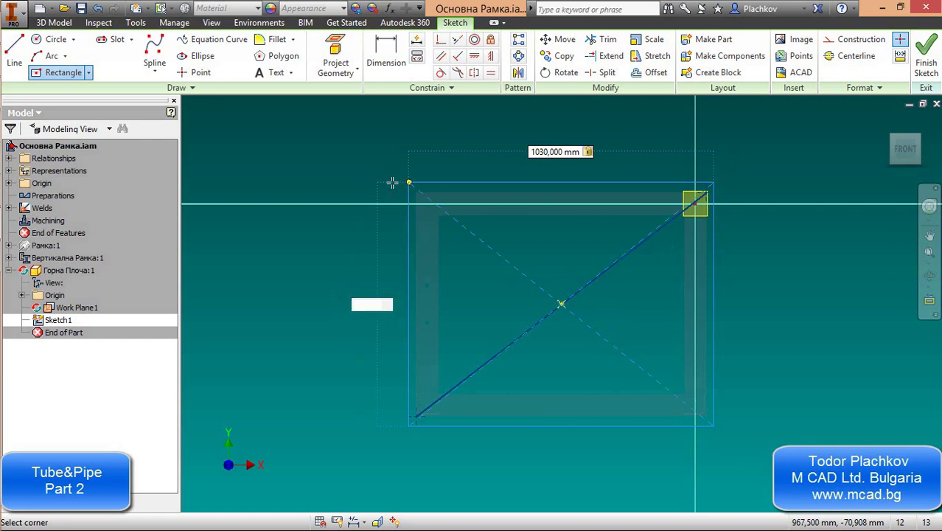
text(825)
key(Return)
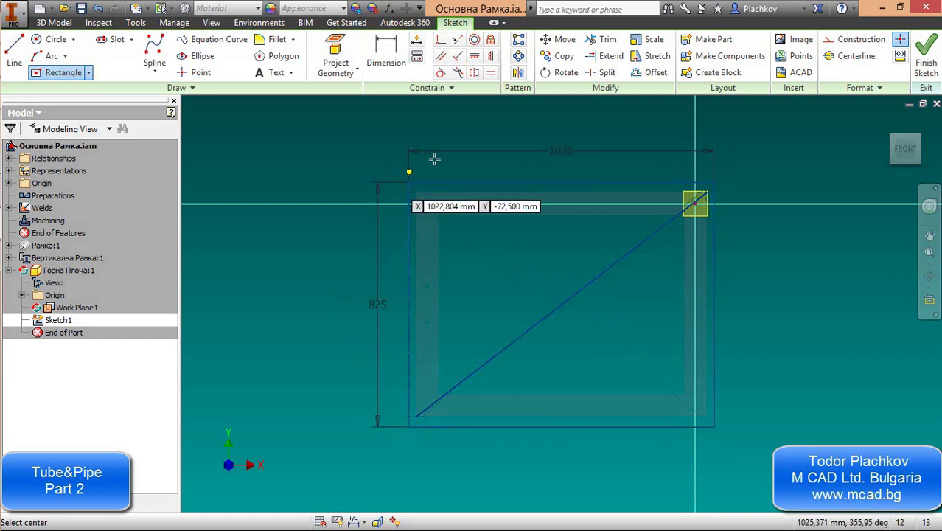
scroll(435, 158, up, 3)
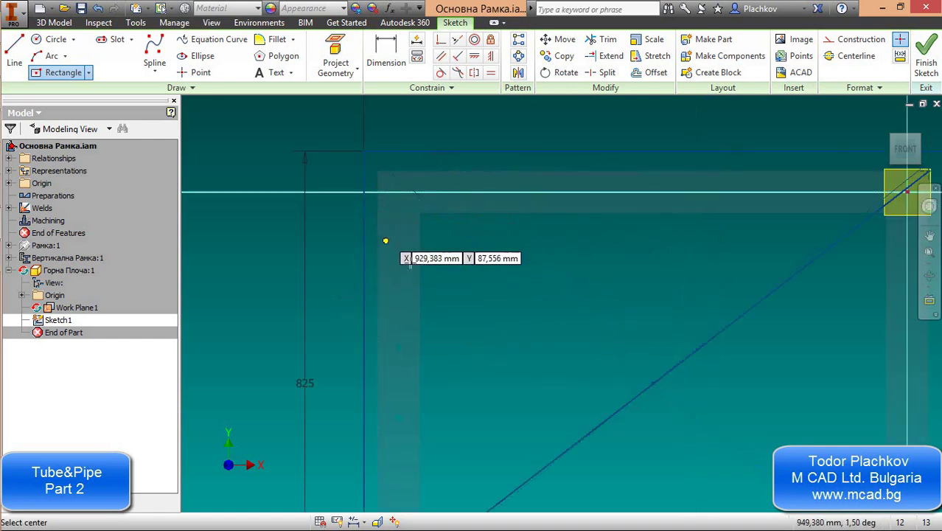
Delete the diagonal line drawn between the two projected leg corner points
scroll(515, 283, down, 3)
middle_drag(560, 294, 502, 262)
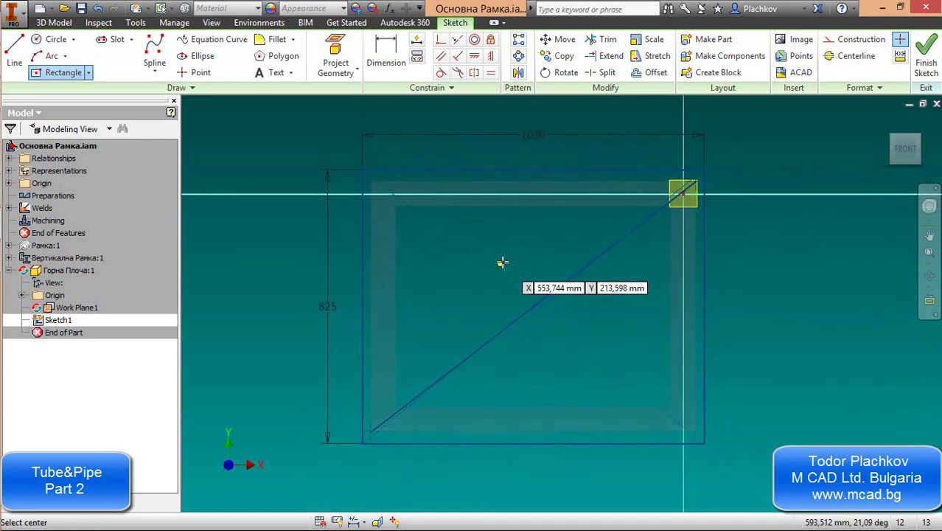
middle_drag(533, 246, 507, 254)
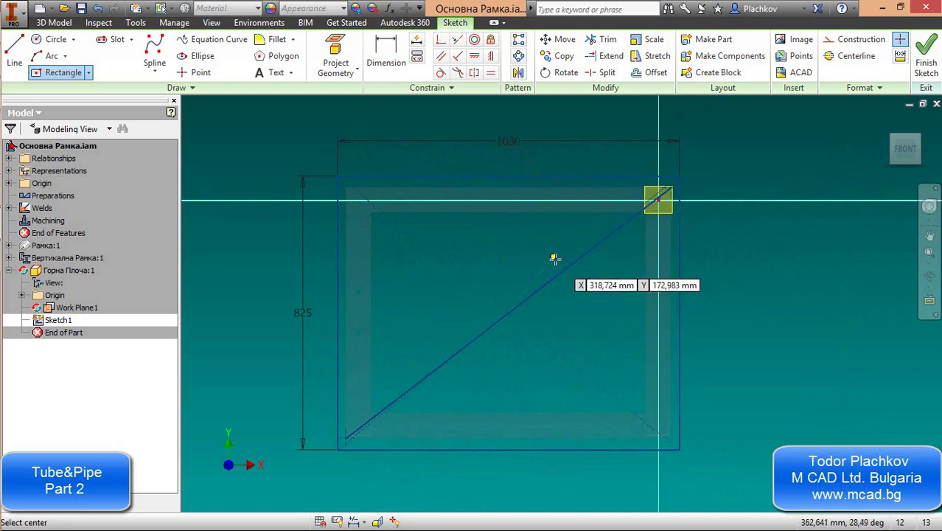
key(Escape)
click(625, 224)
key(ctrl+a)
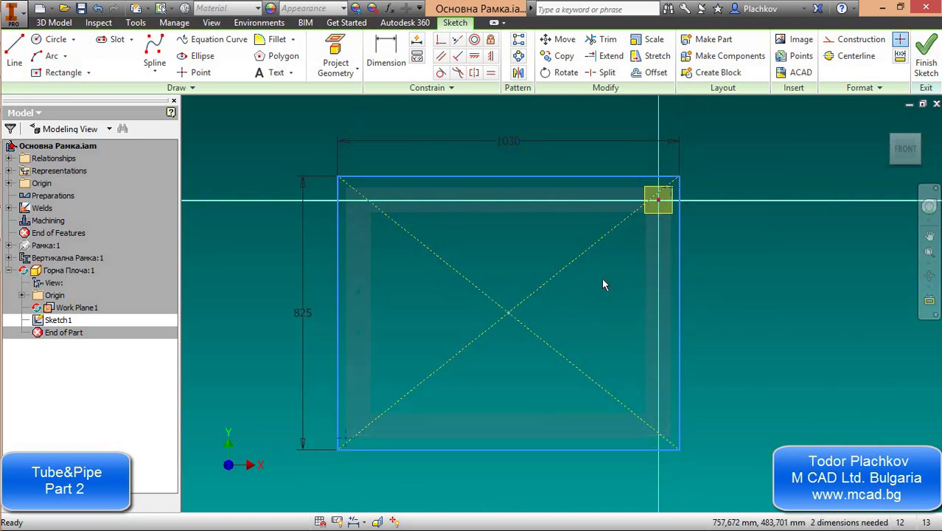
Check the centre point of the rectangle and finish the plate sketch
scroll(660, 265, up, 3)
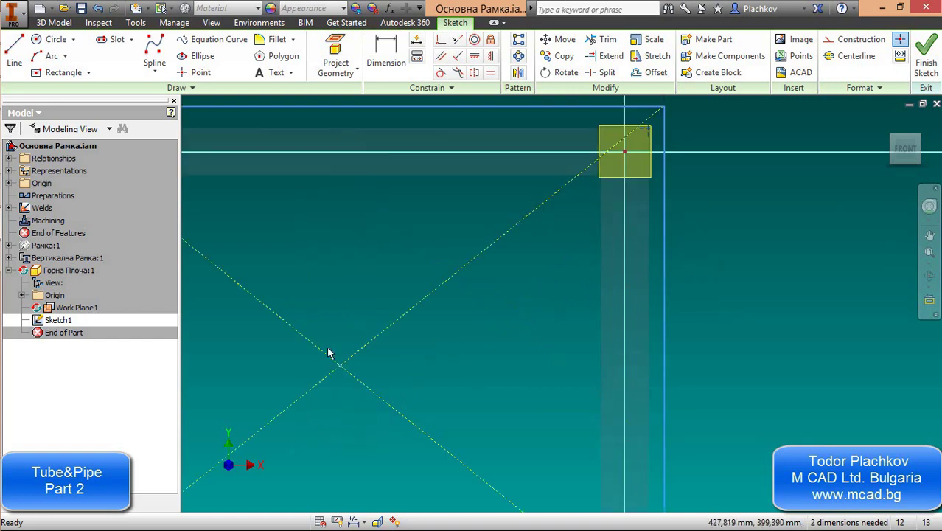
middle_drag(330, 354, 555, 324)
scroll(547, 321, down, 3)
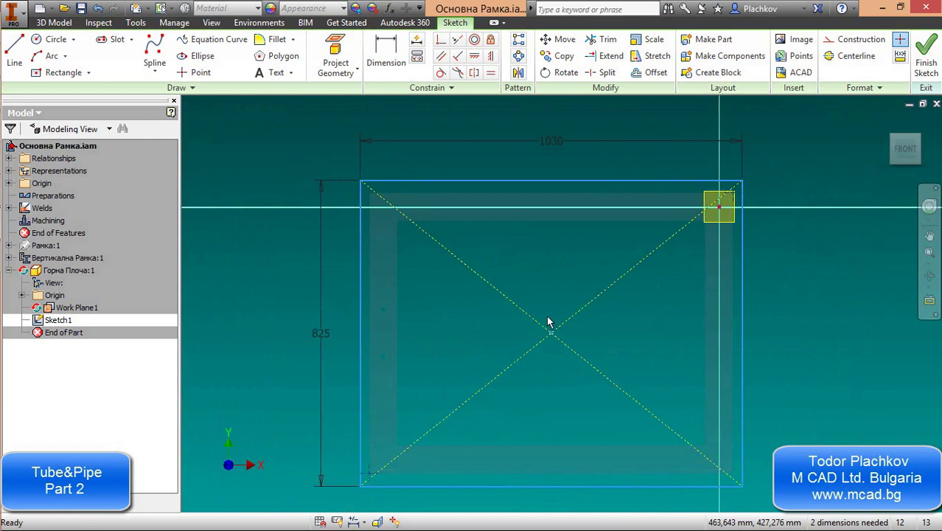
scroll(553, 336, up, 3)
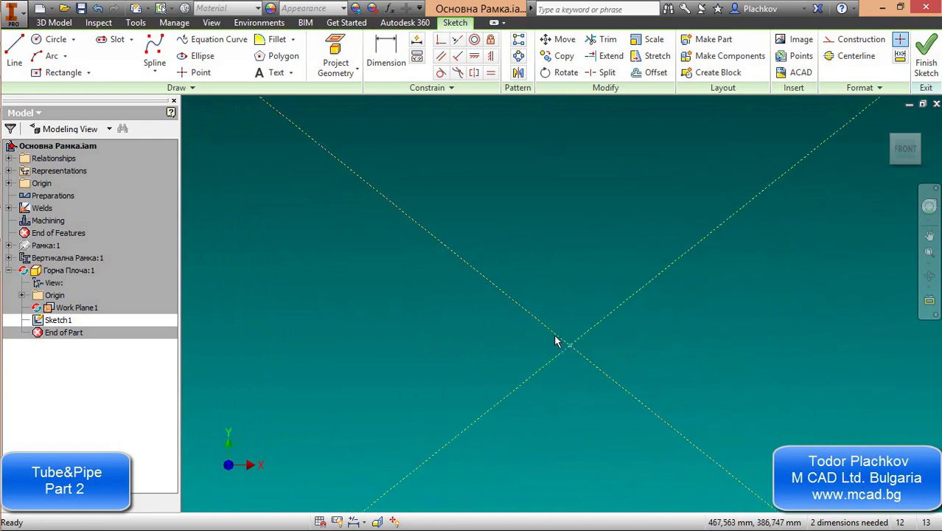
scroll(556, 339, down, 4)
middle_drag(520, 302, 497, 295)
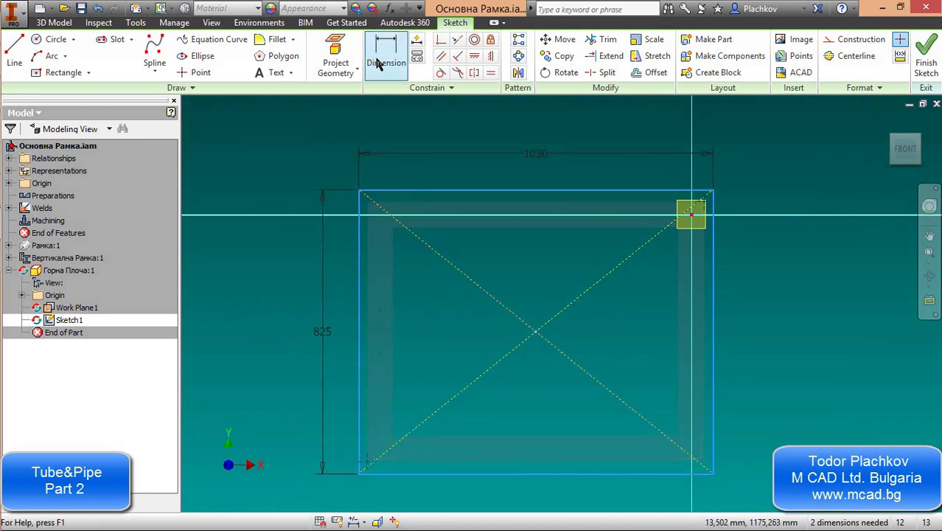
click(925, 59)
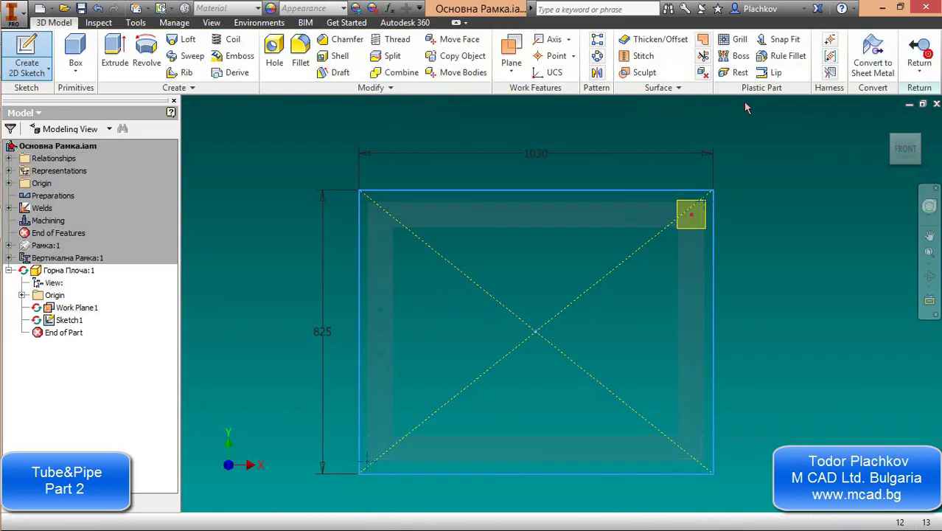
Extrude the rectangular plate profile upward from the legs by 50 mm
shift+middle_drag(520, 310, 490, 212)
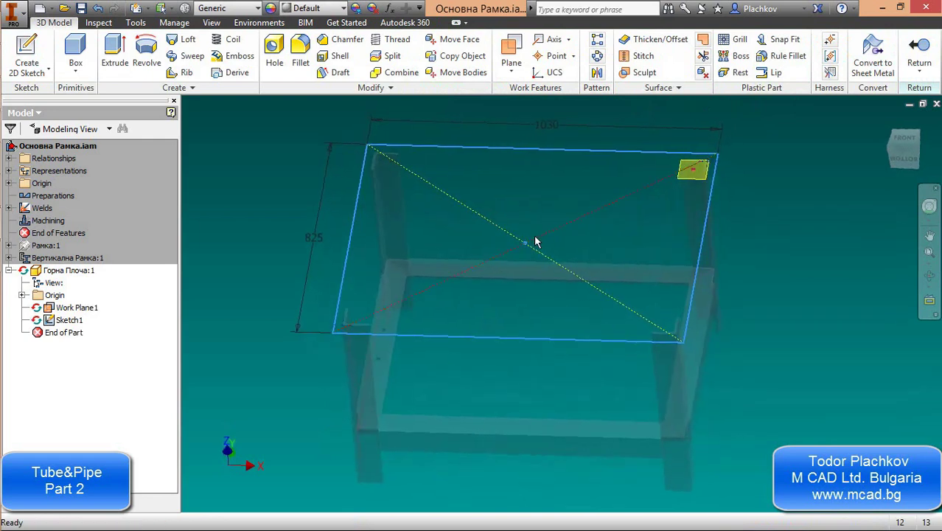
click(115, 51)
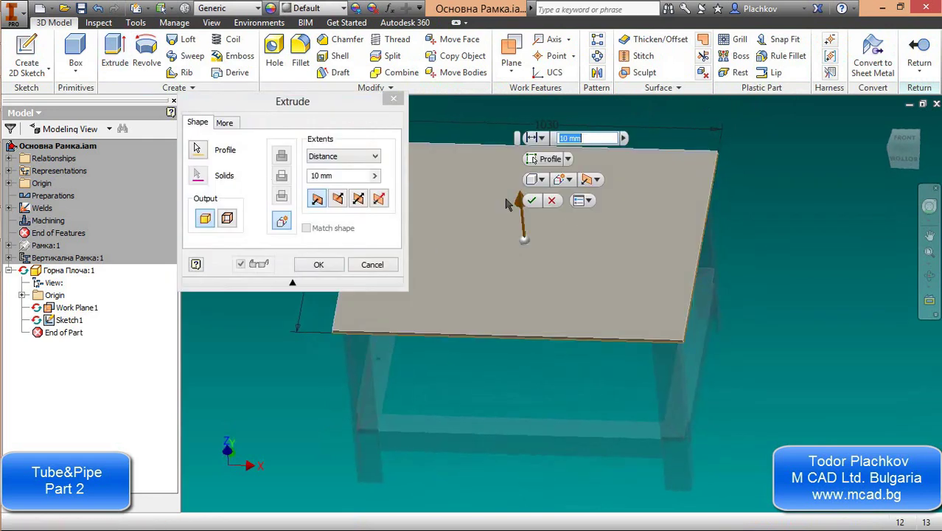
key(Escape)
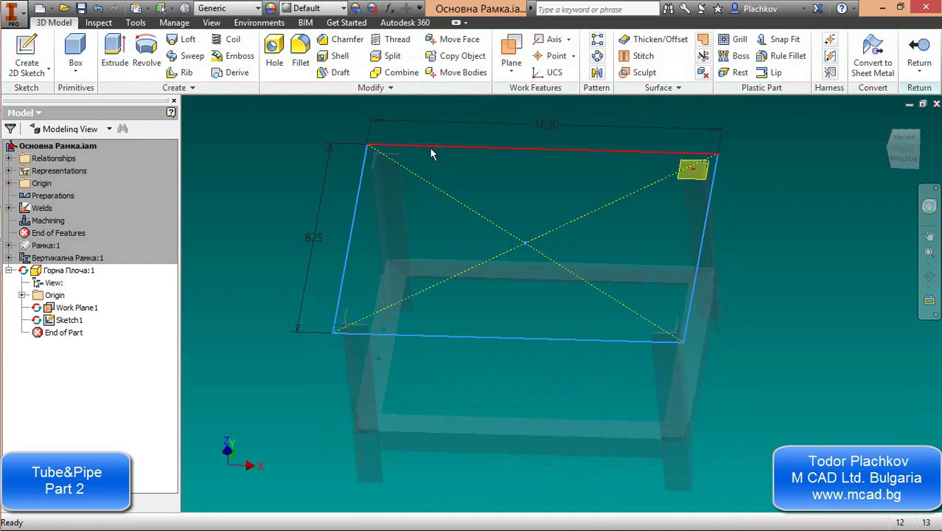
click(496, 240)
drag(500, 274, 500, 262)
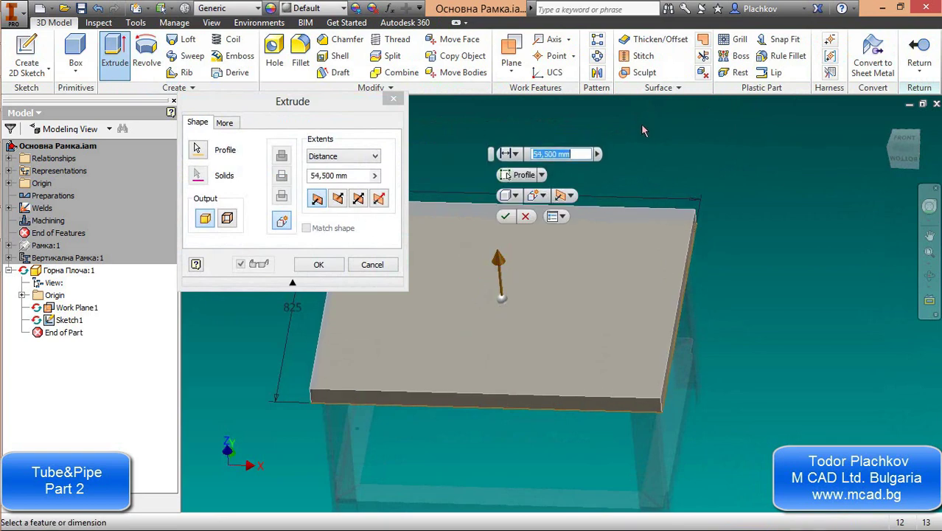
text(50)
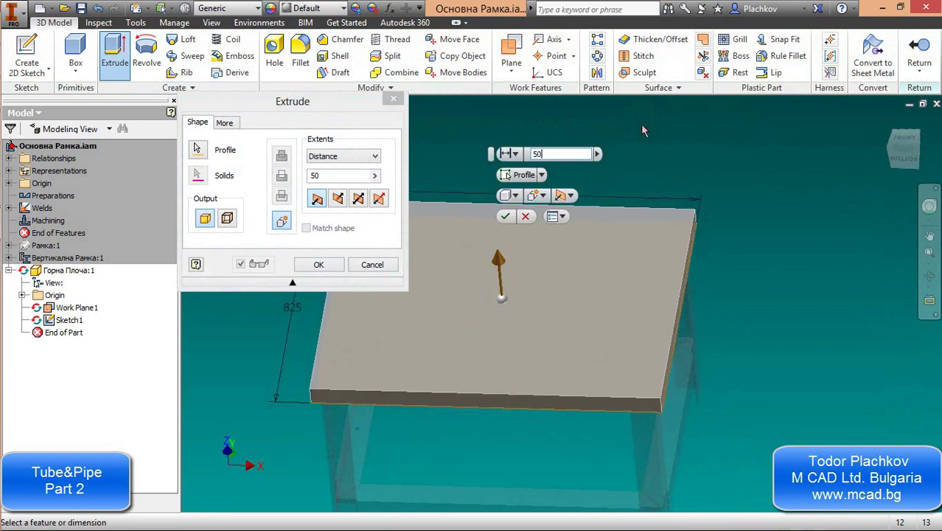
click(505, 217)
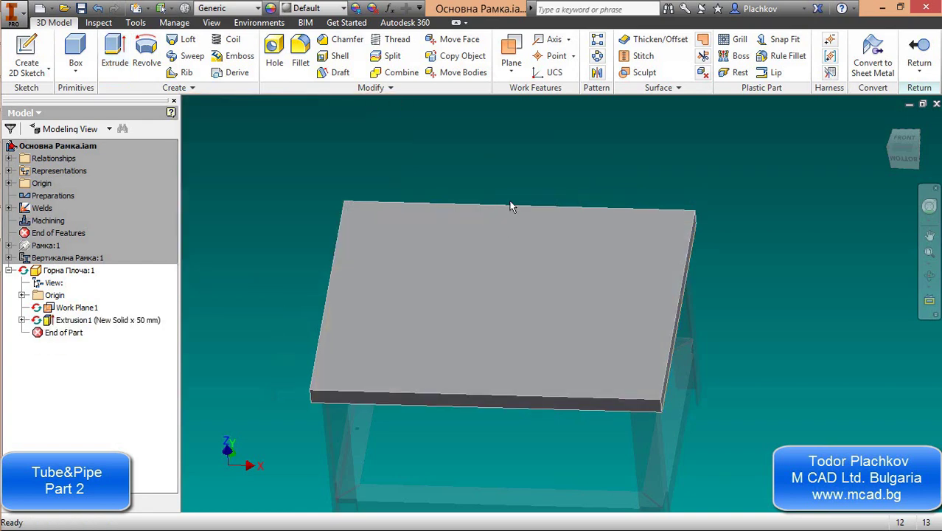
Fillet the four vertical corner edges of the plate with a 10 mm radius
scroll(662, 406, up, 5)
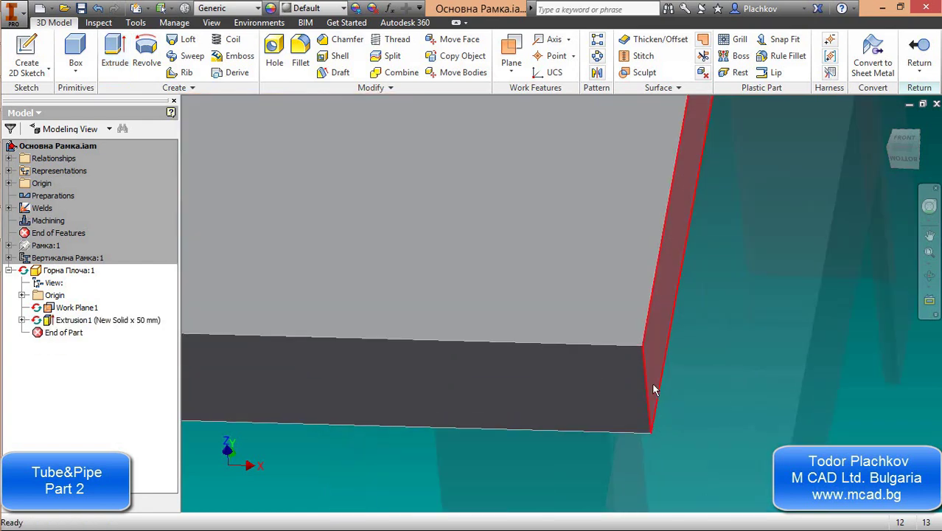
click(645, 376)
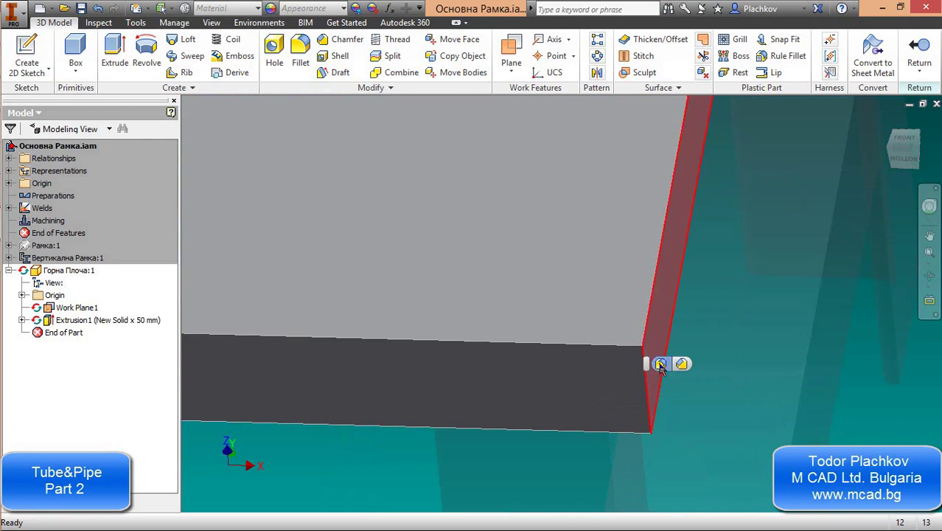
click(660, 362)
scroll(719, 214, up, 2)
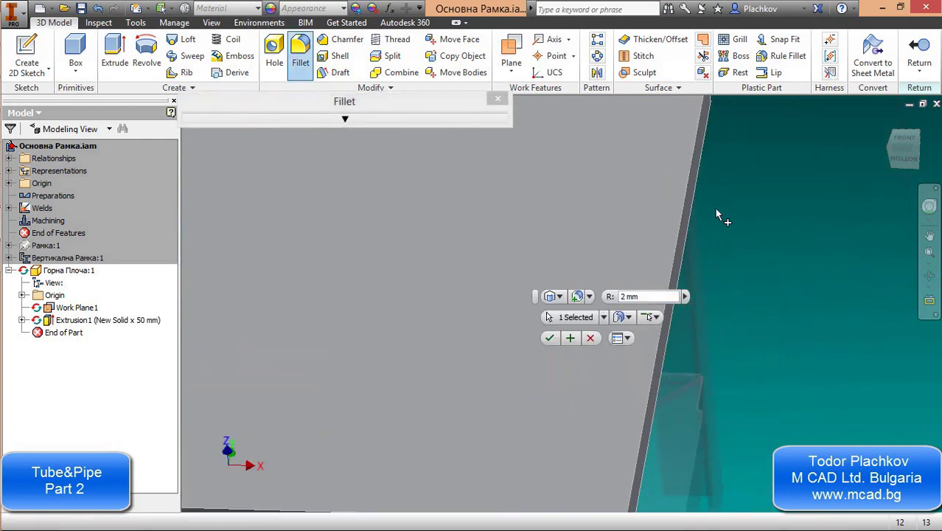
scroll(714, 180, down, 1)
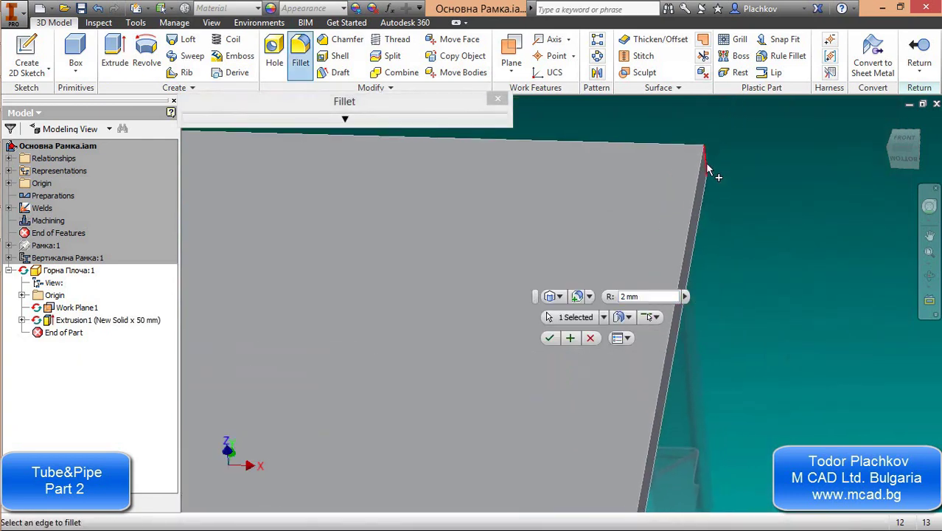
click(706, 171)
scroll(725, 188, down, 4)
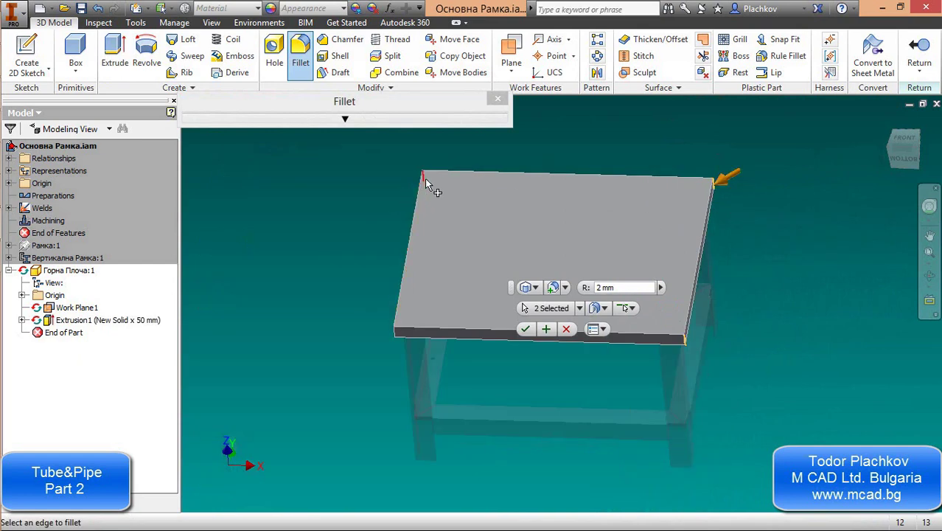
click(425, 179)
click(394, 339)
middle_drag(394, 339, 333, 367)
double_click(619, 286)
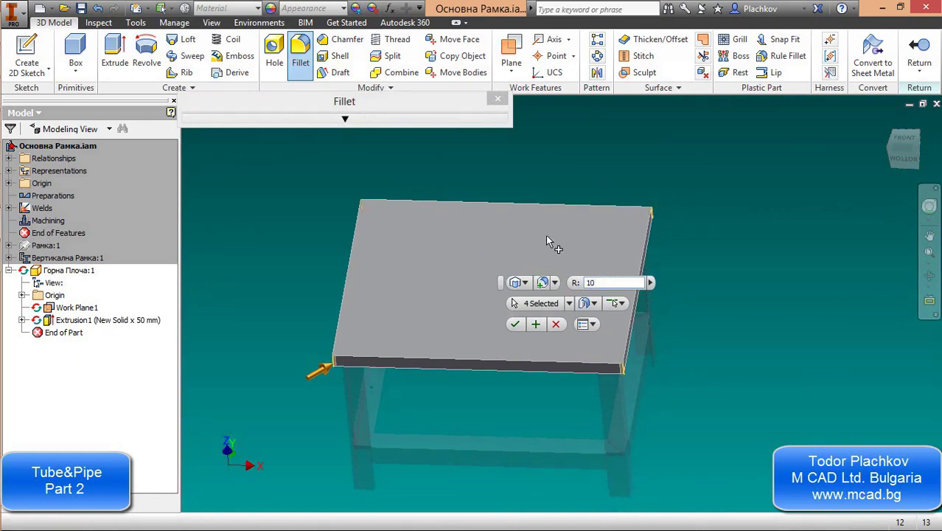
click(516, 324)
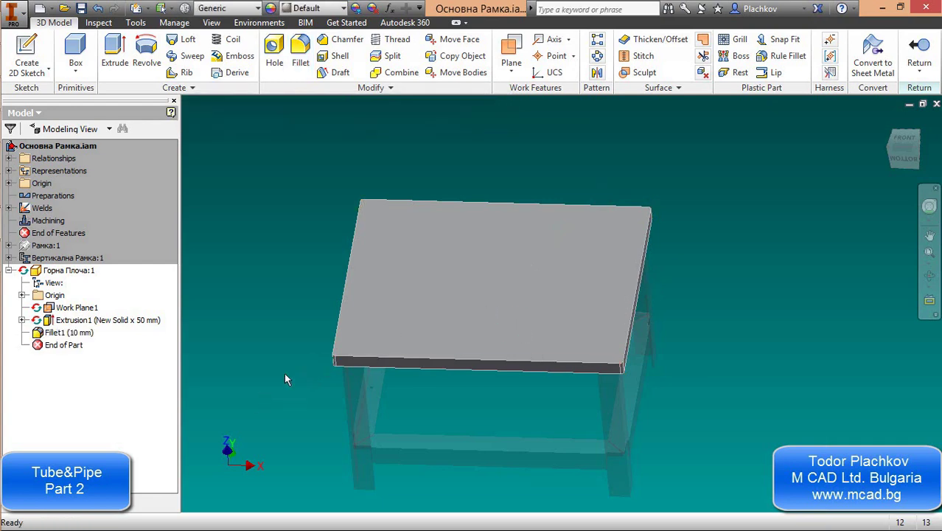
Start a linearly placed hole on the plate's top face near the front left corner, referencing the left short edge
scroll(284, 372, up, 3)
scroll(533, 348, down, 3)
middle_drag(644, 347, 588, 188)
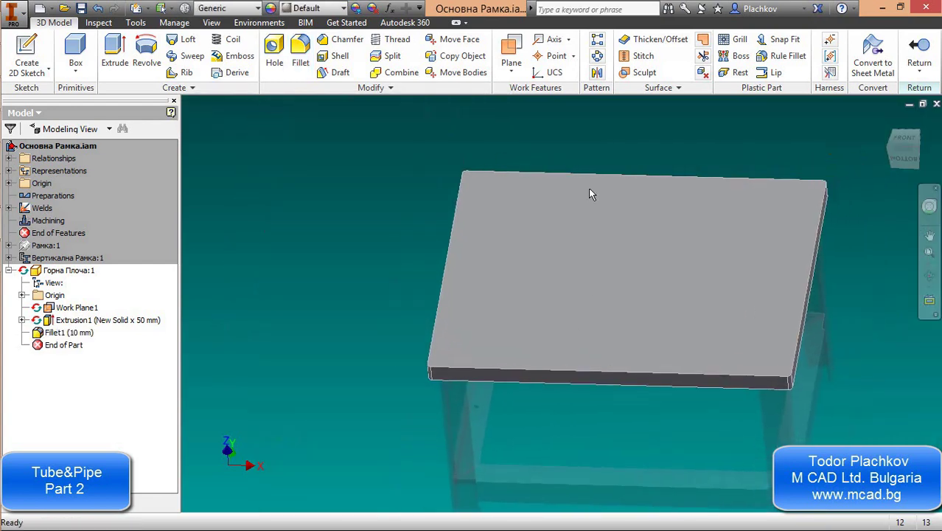
click(532, 233)
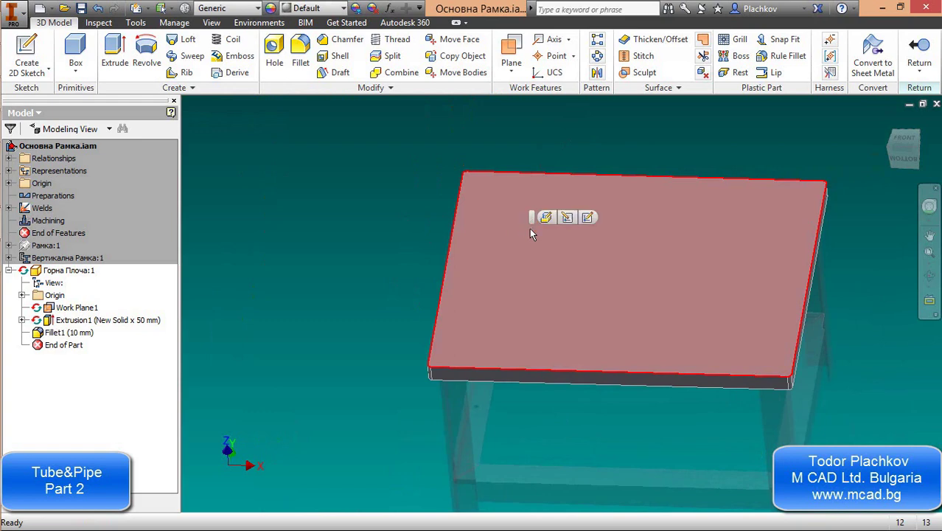
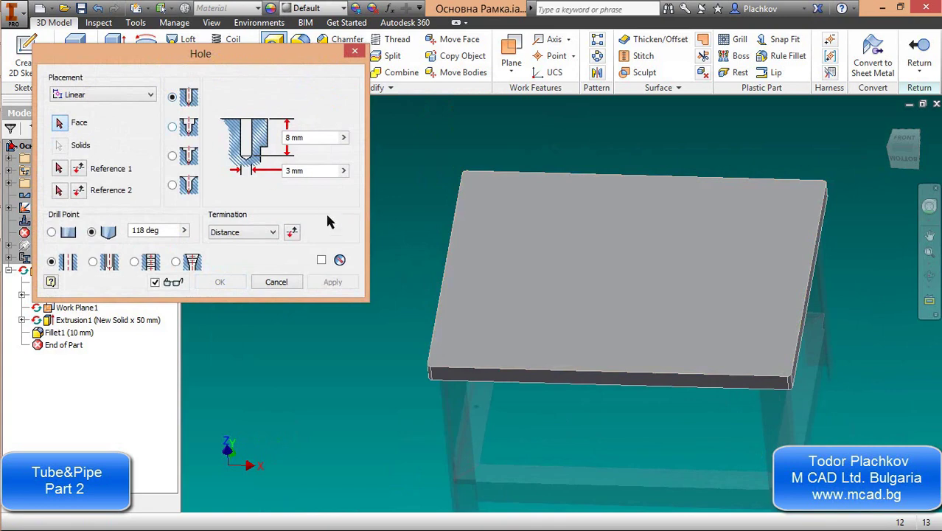
click(499, 312)
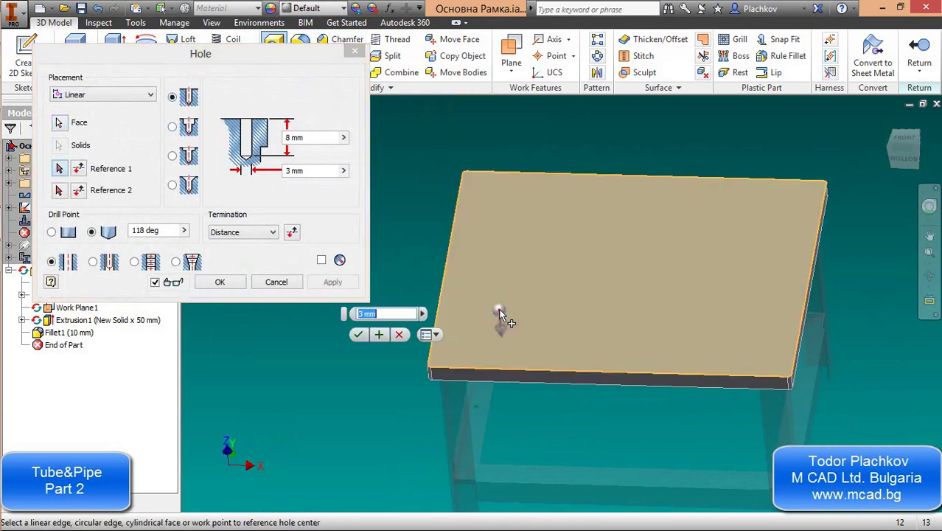
click(441, 287)
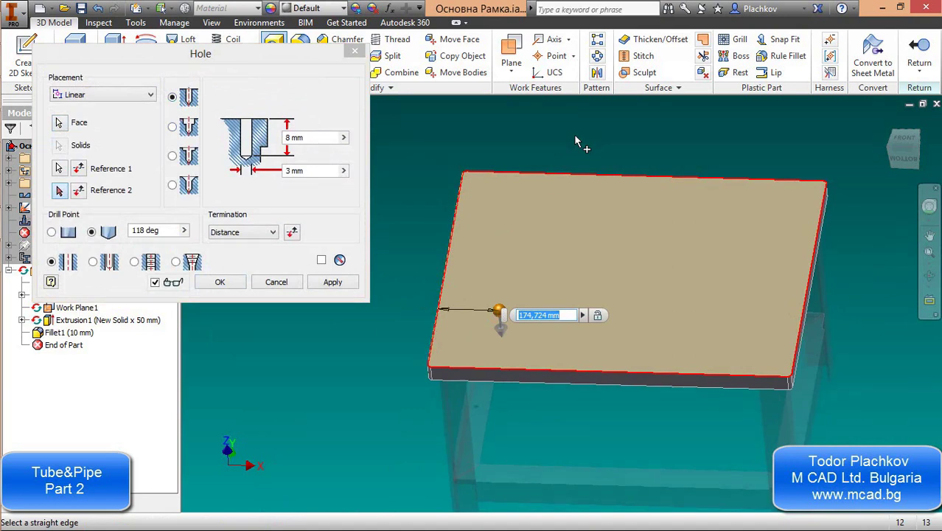
Switch to the Calculator and subtract 155 from 1030
key(XF86Calculator)
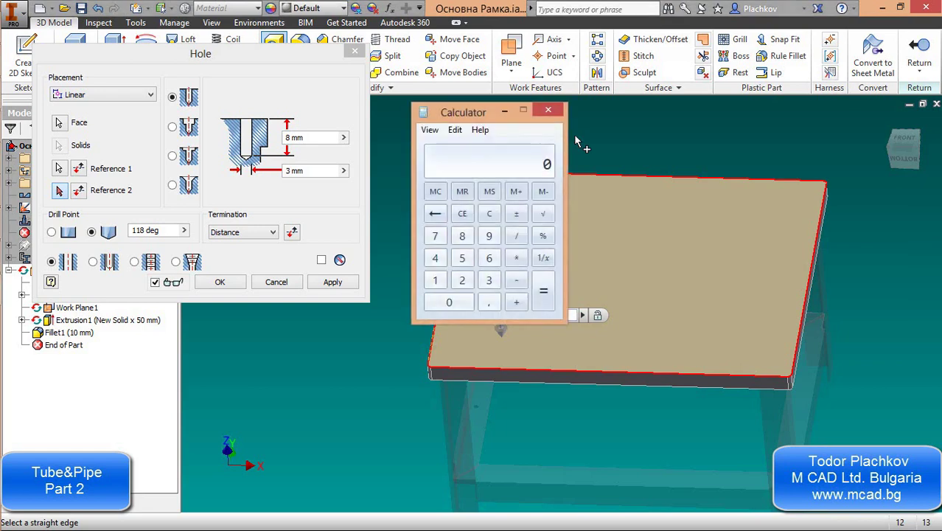
text(103)
text(0)
text(155)
key(Return)
drag(490, 118, 736, 103)
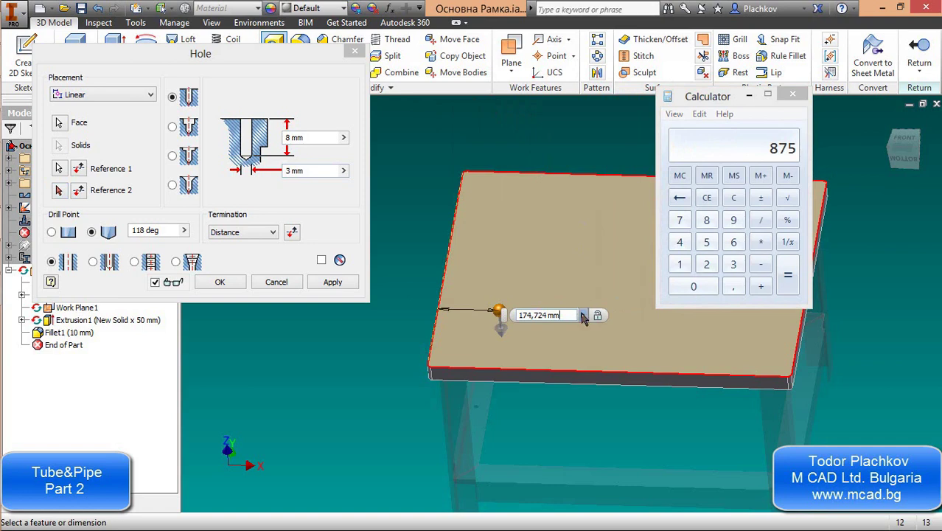
Set the hole's distance from the plate's left short edge to 77,5 mm and close the Calculator
double_click(563, 314)
key(BackSpace)
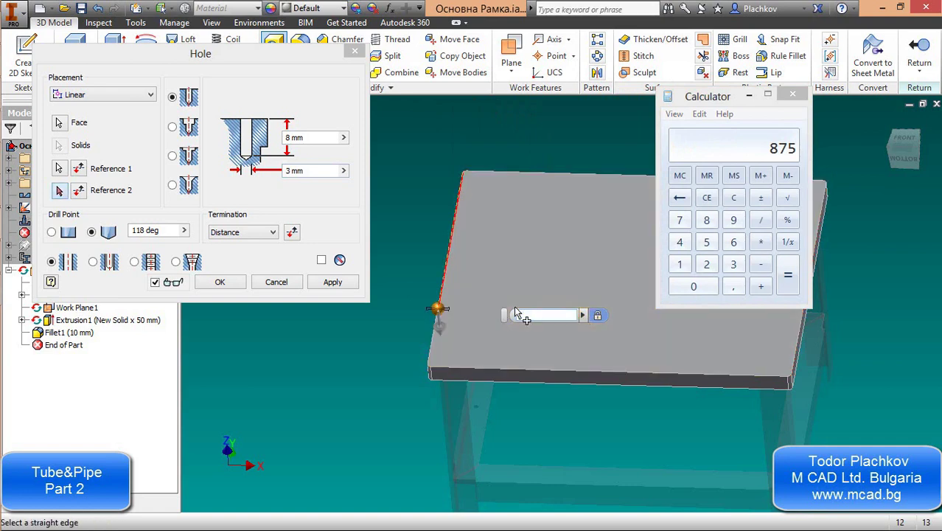
text(77,5)
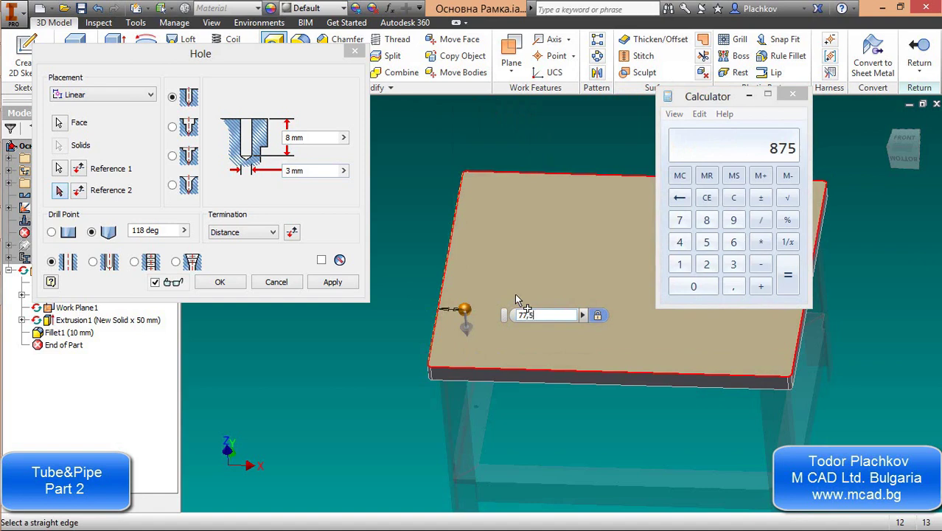
click(793, 97)
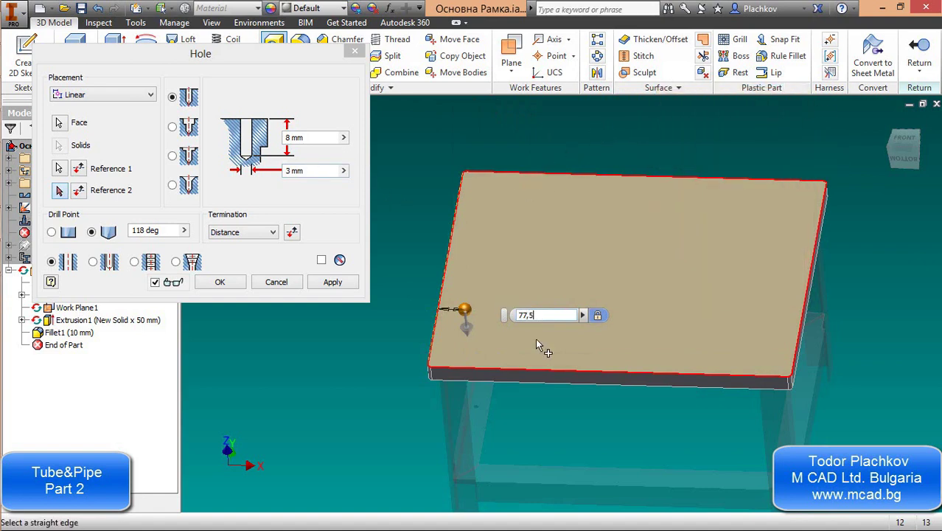
Use the plate's front long edge as the second hole reference at a distance of 97,5 mm
click(61, 190)
click(61, 191)
click(517, 374)
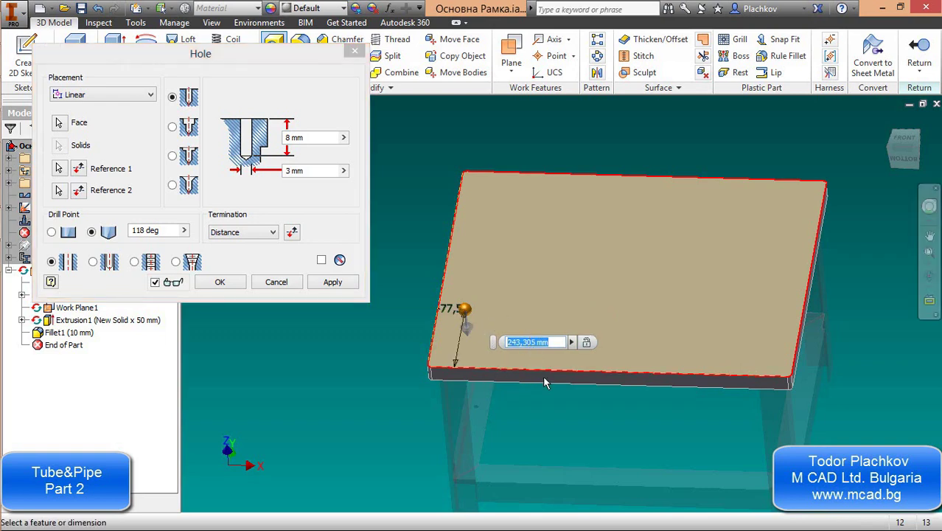
text(97,5)
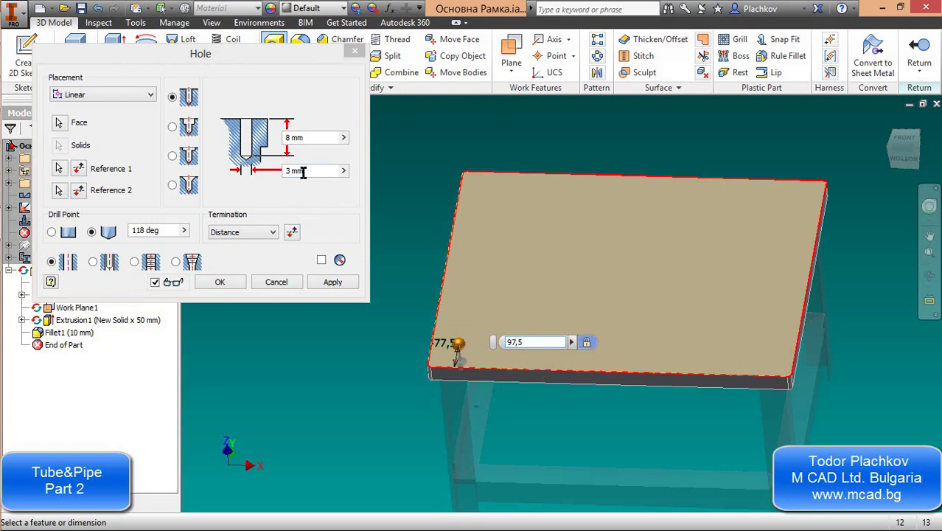
Set the hole's termination to Through All
click(243, 232)
click(228, 249)
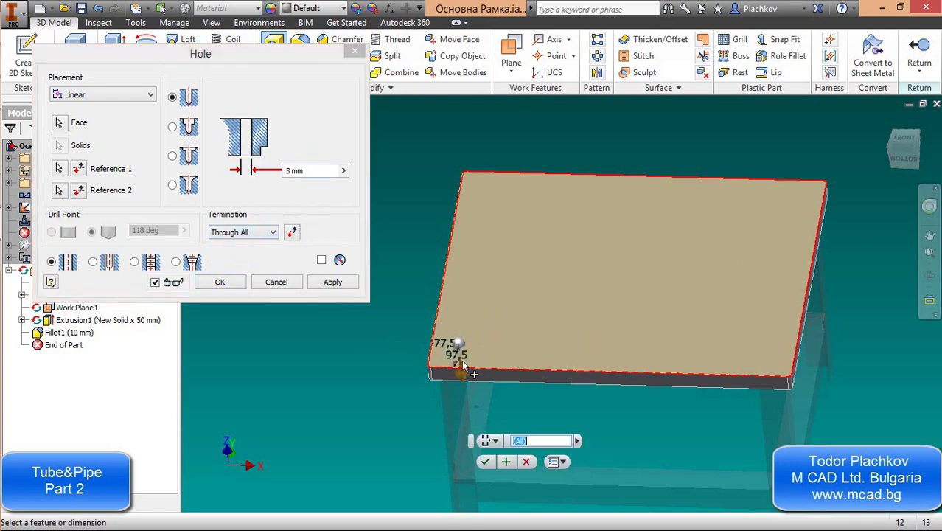
scroll(461, 480, up, 5)
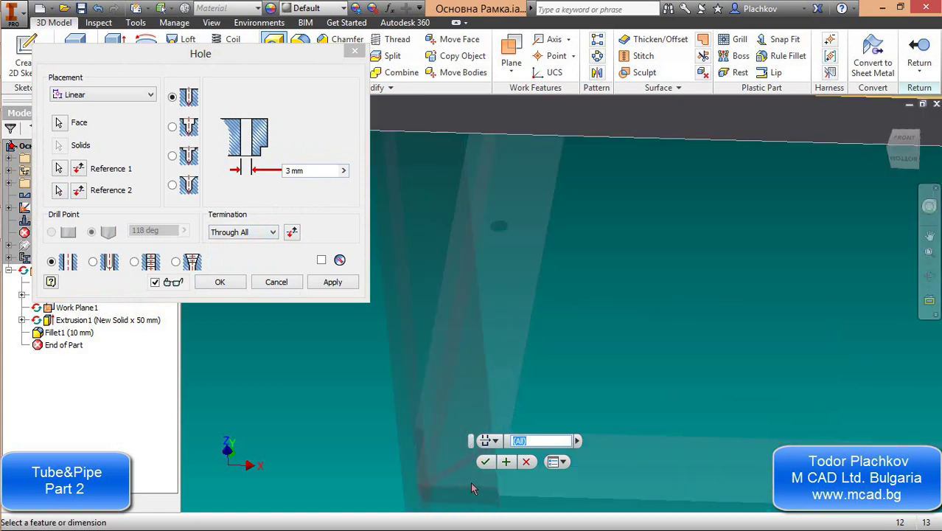
Set the hole's diameter to 50 mm and create the through hole in the plate
middle_drag(470, 481, 361, 390)
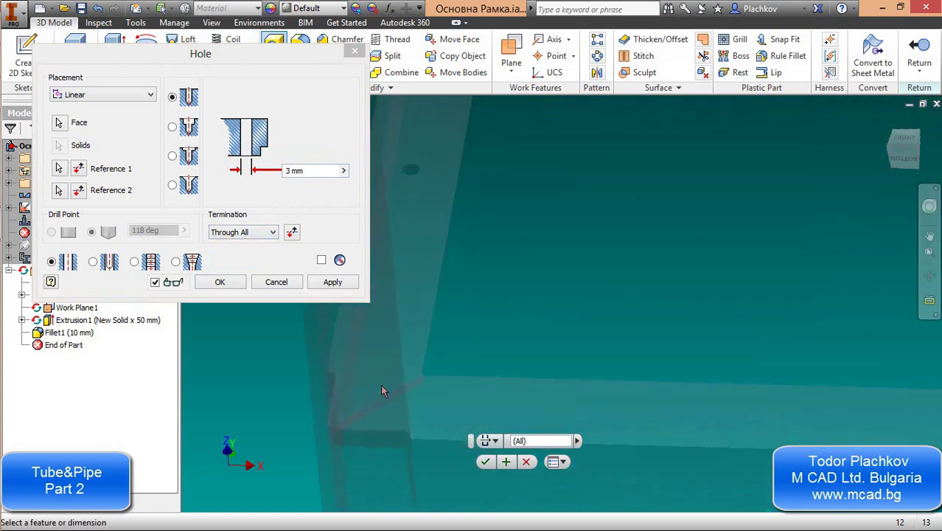
key(F5)
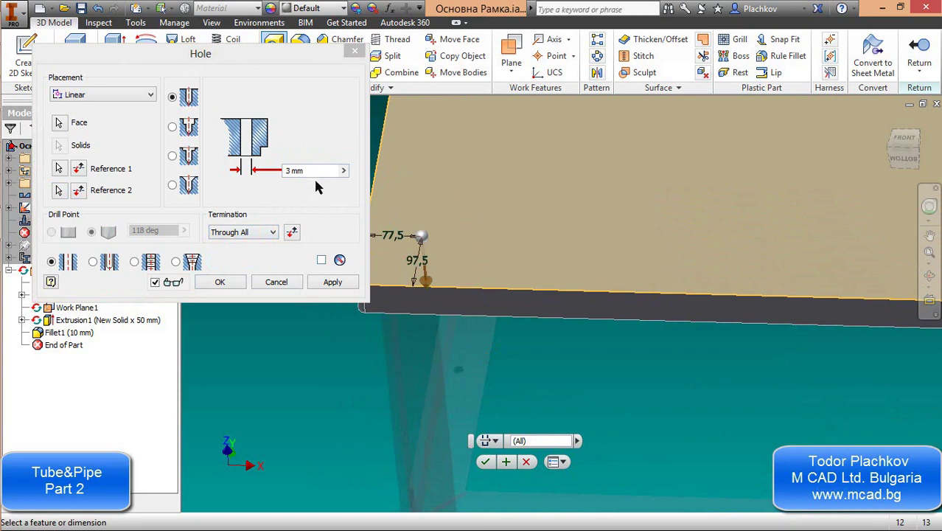
click(310, 171)
text(50)
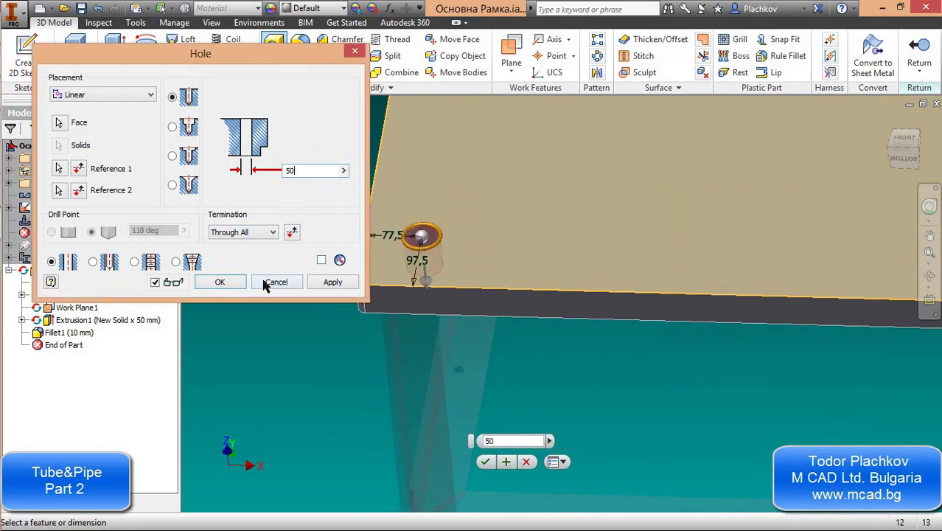
click(219, 282)
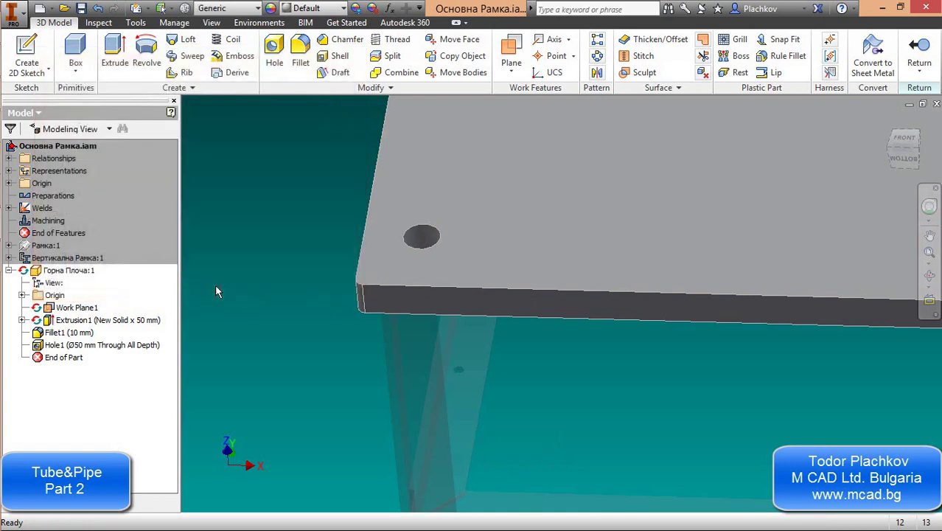
Start a rectangular pattern of the 50 mm hole along the plate's front long edge with a spacing of 875 mm
scroll(552, 308, down, 4)
middle_drag(553, 308, 496, 327)
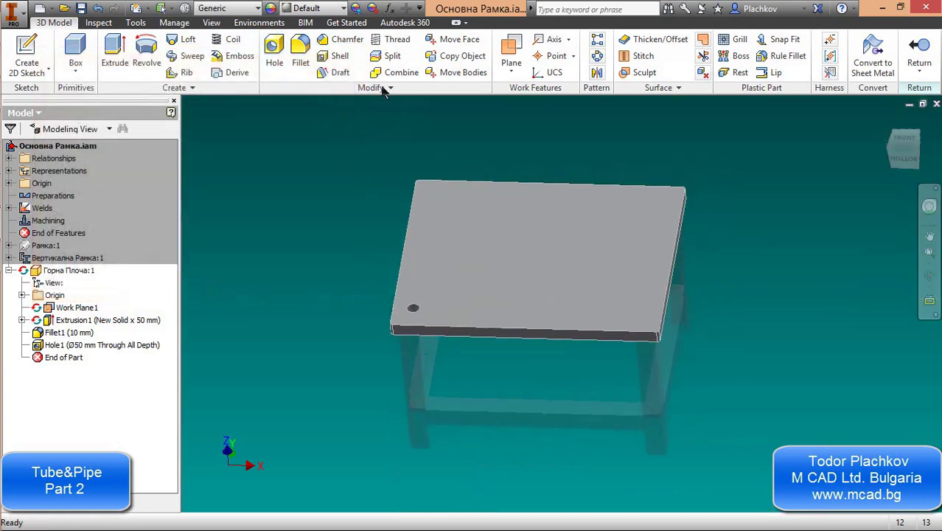
click(597, 39)
scroll(429, 258, up, 6)
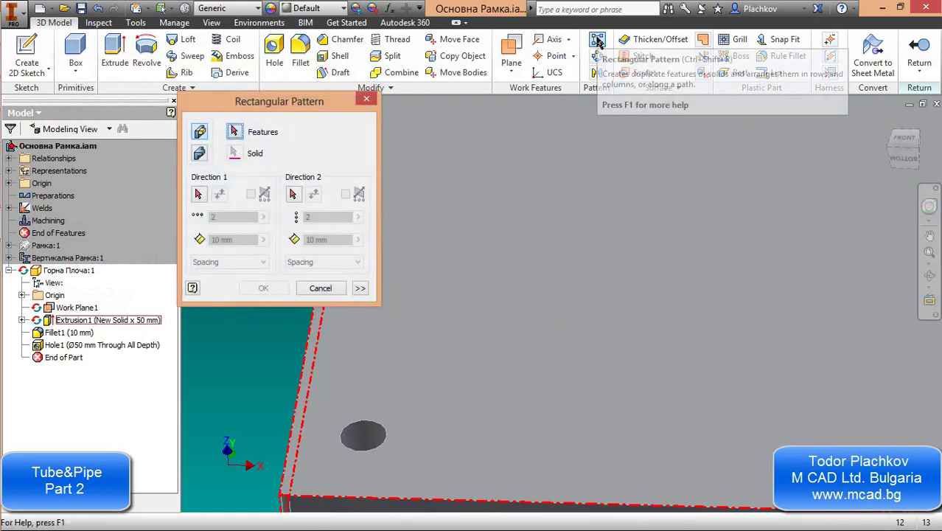
click(372, 429)
scroll(435, 313, down, 6)
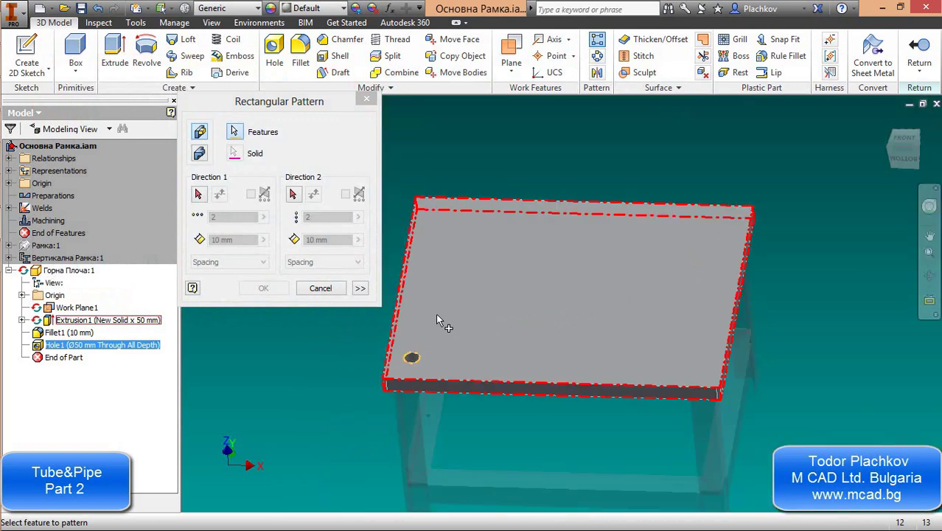
click(198, 196)
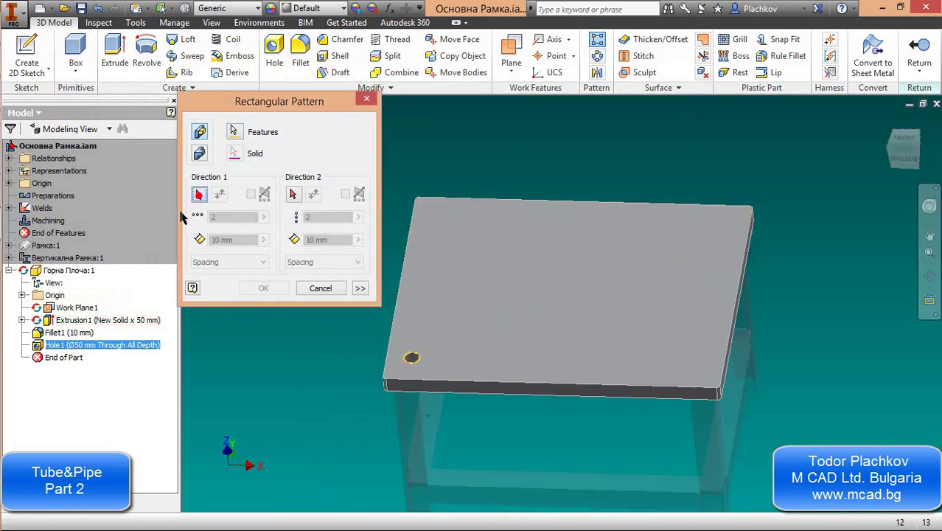
click(466, 385)
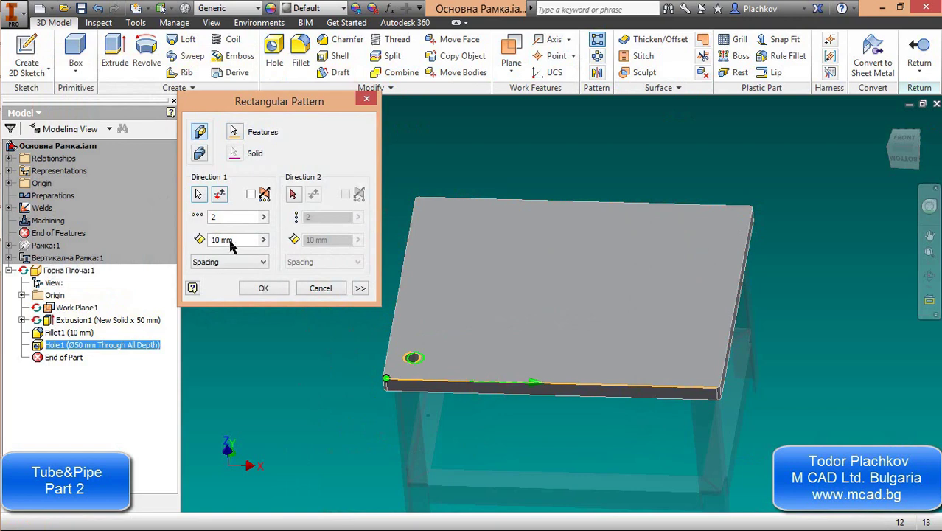
mouse_move(6, 287)
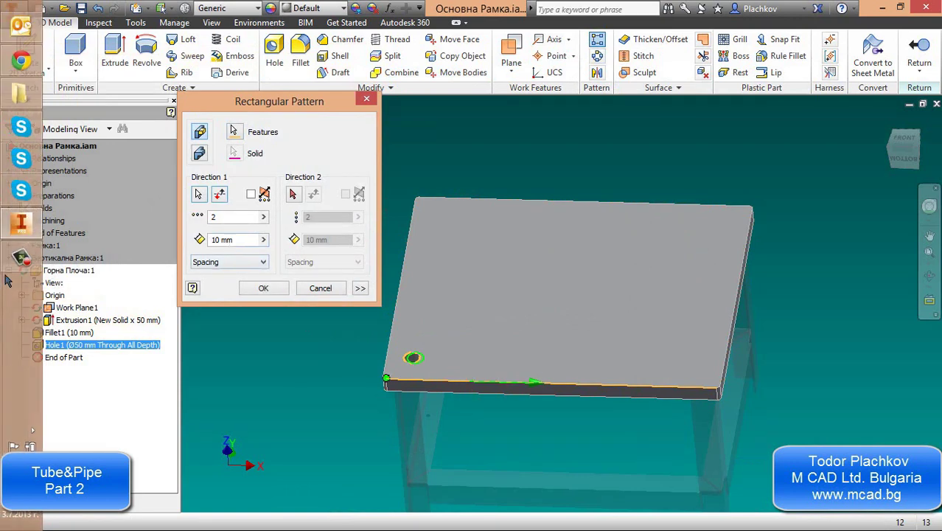
drag(237, 240, 174, 242)
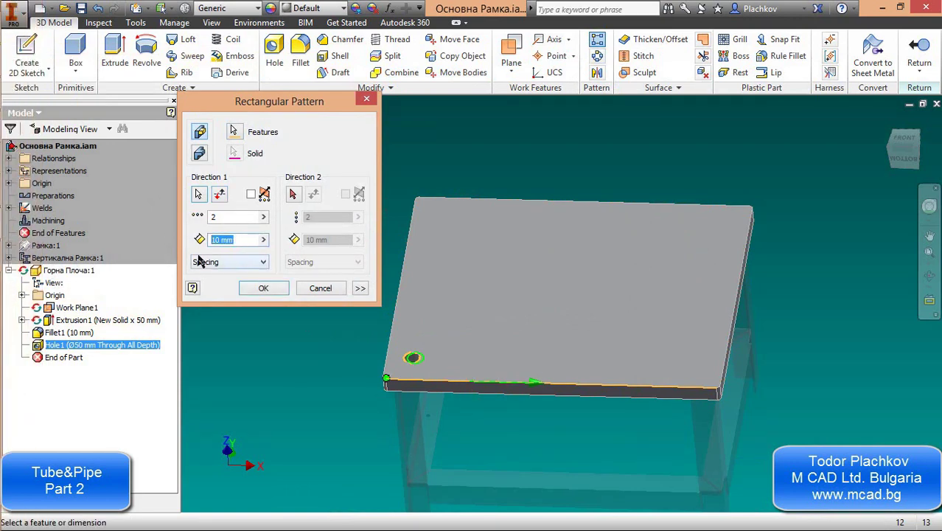
text(875)
click(656, 300)
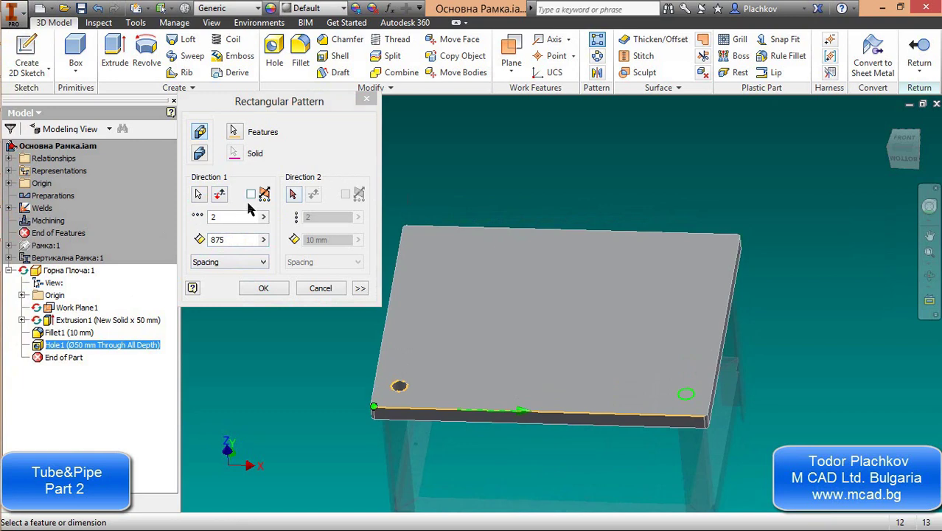
Use the plate's right short edge as the second direction of the rectangular hole pattern
click(293, 194)
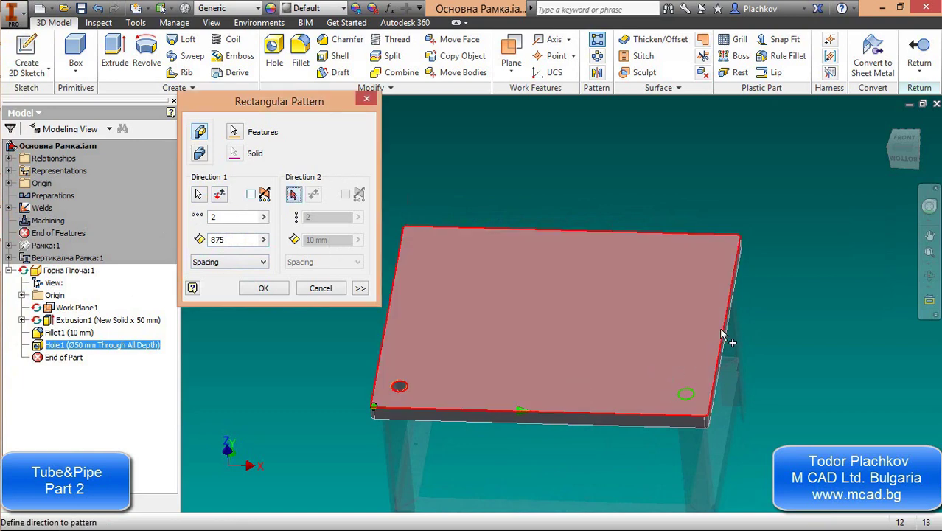
click(722, 325)
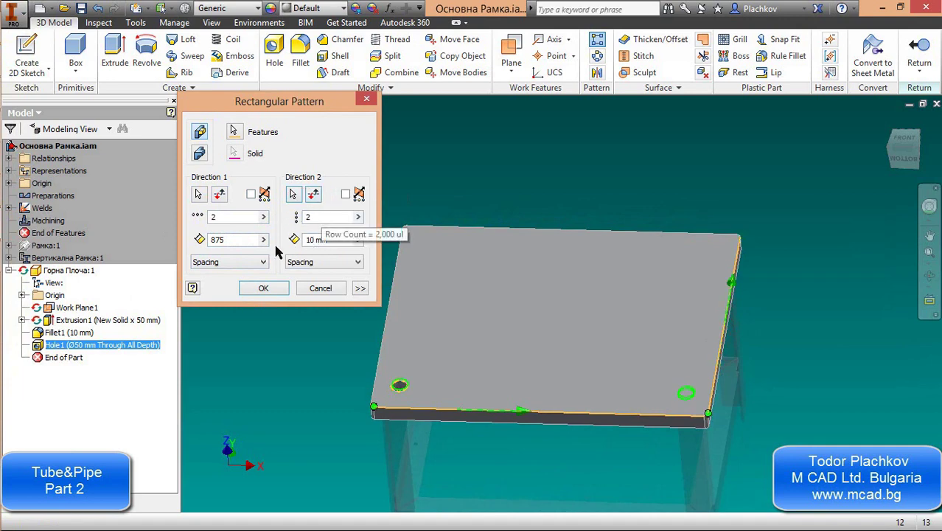
click(358, 242)
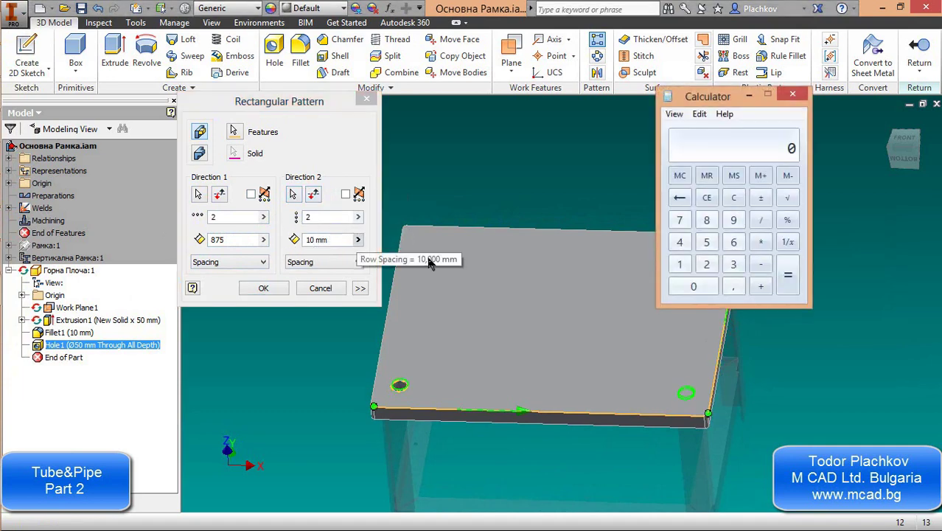
Subtract 155 from 825 in the Calculator
click(706, 219)
click(706, 263)
click(707, 243)
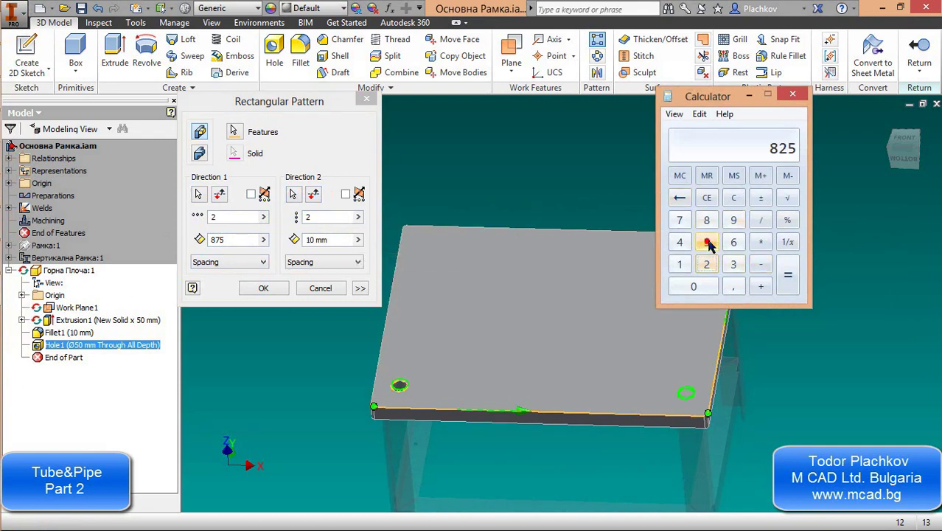
click(761, 263)
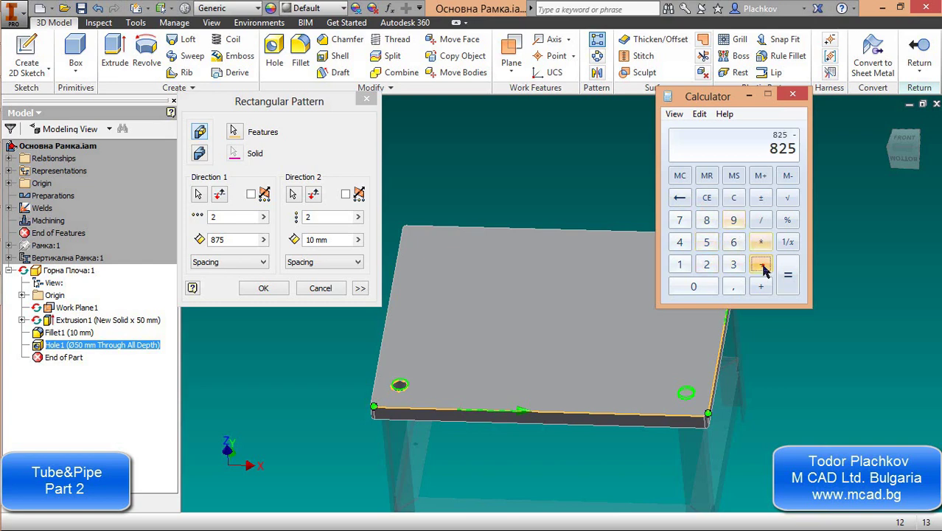
click(679, 263)
double_click(707, 244)
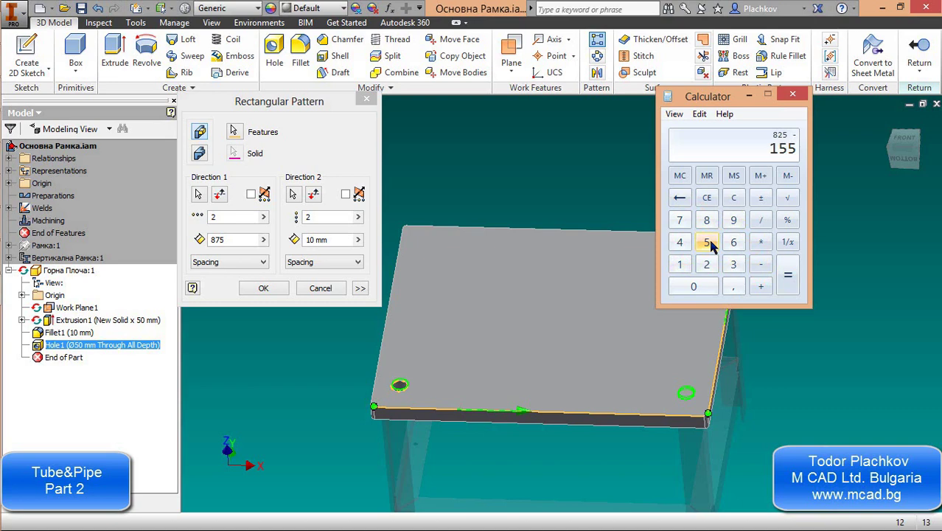
click(787, 279)
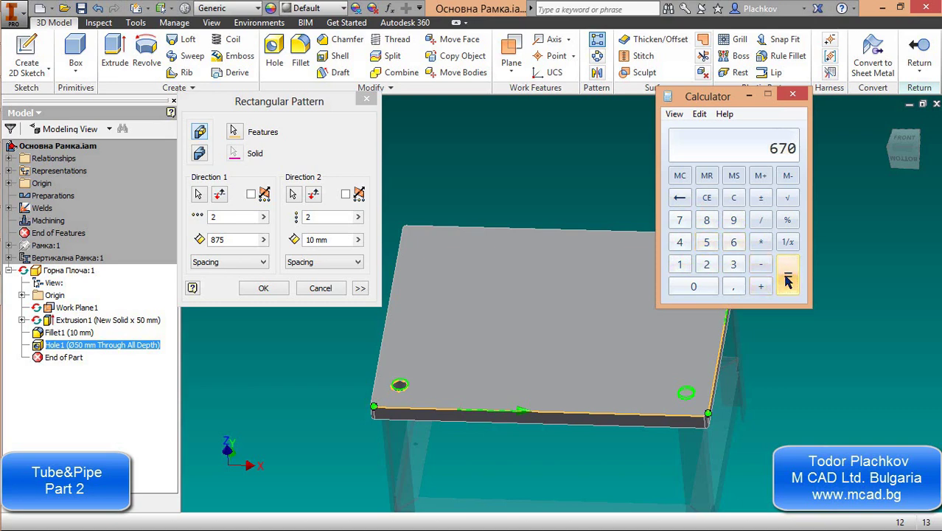
Set the hole pattern's spacing in the second direction to 670 mm and view the plate from the front
click(328, 242)
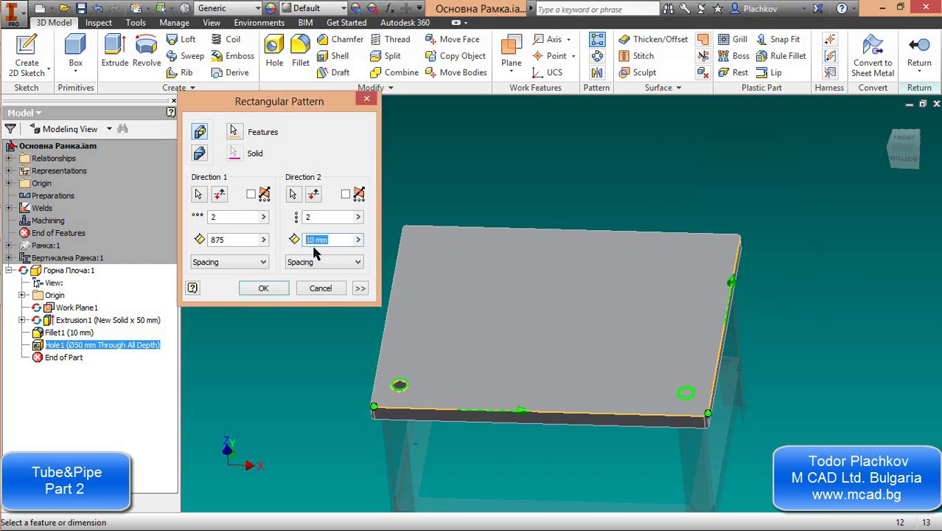
text(670)
click(903, 138)
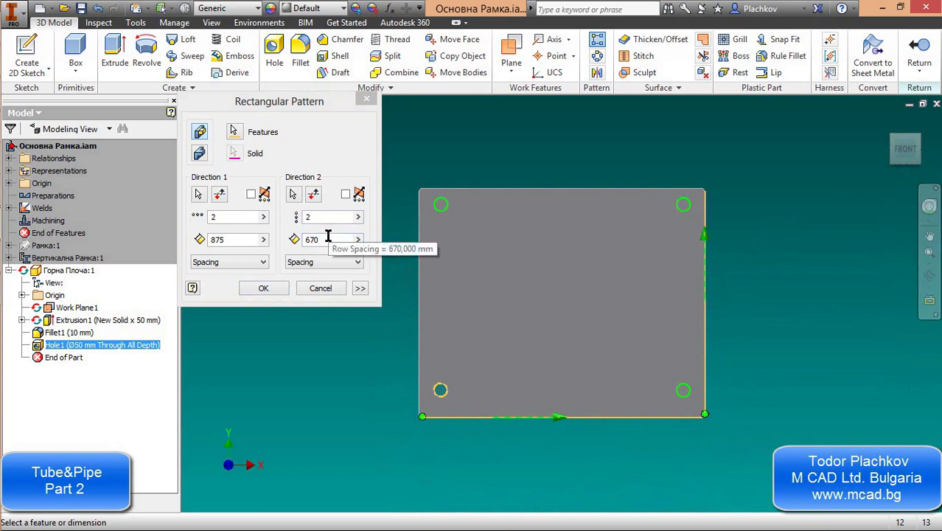
Switch to the Calculator, clear the last result and subtract 195 from 825
mouse_move(2, 3)
click(20, 284)
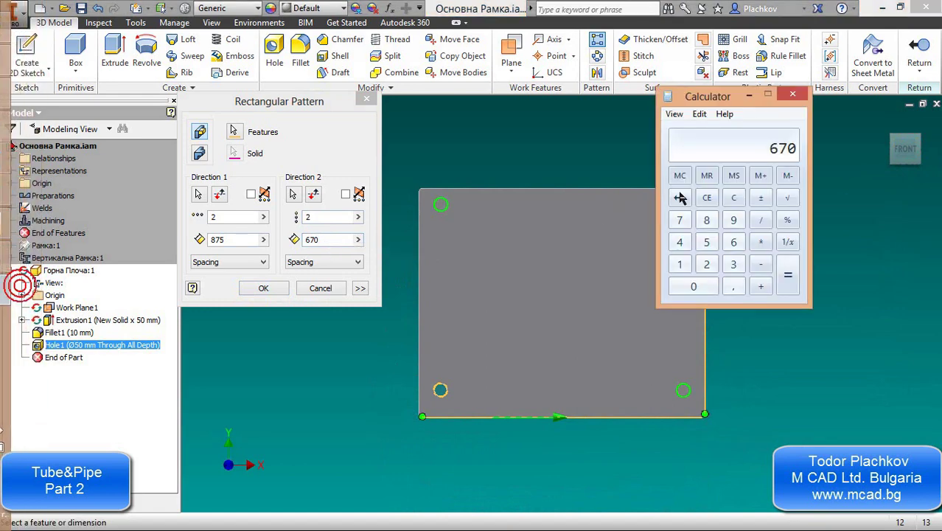
click(706, 198)
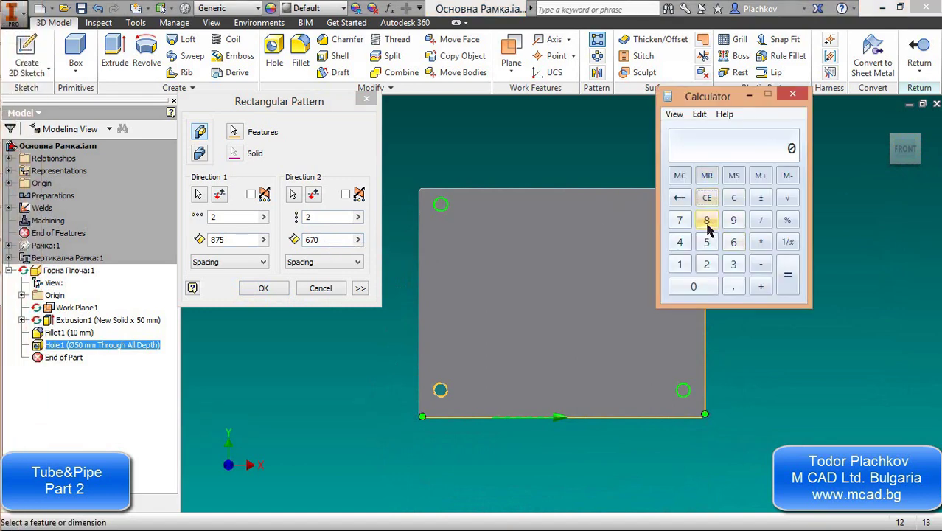
click(706, 219)
click(706, 263)
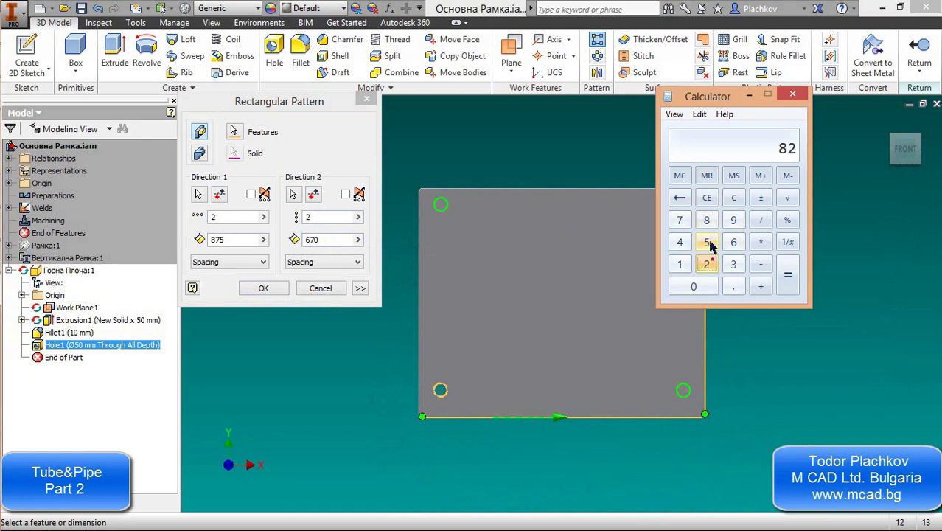
click(706, 244)
click(761, 266)
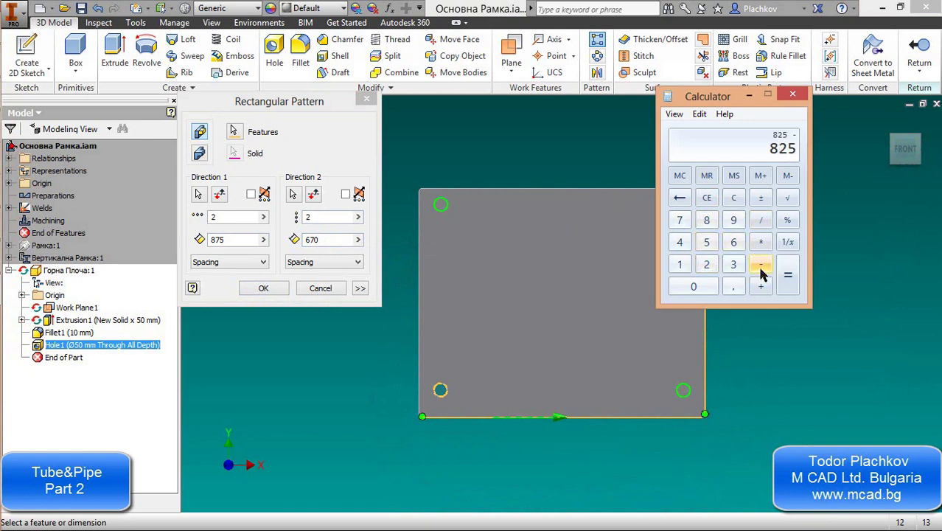
click(679, 264)
click(733, 219)
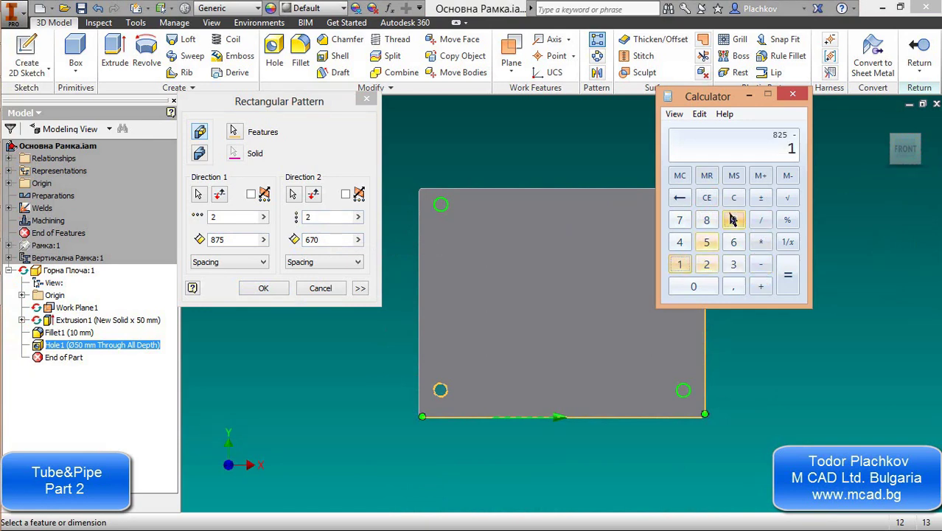
click(704, 244)
click(783, 272)
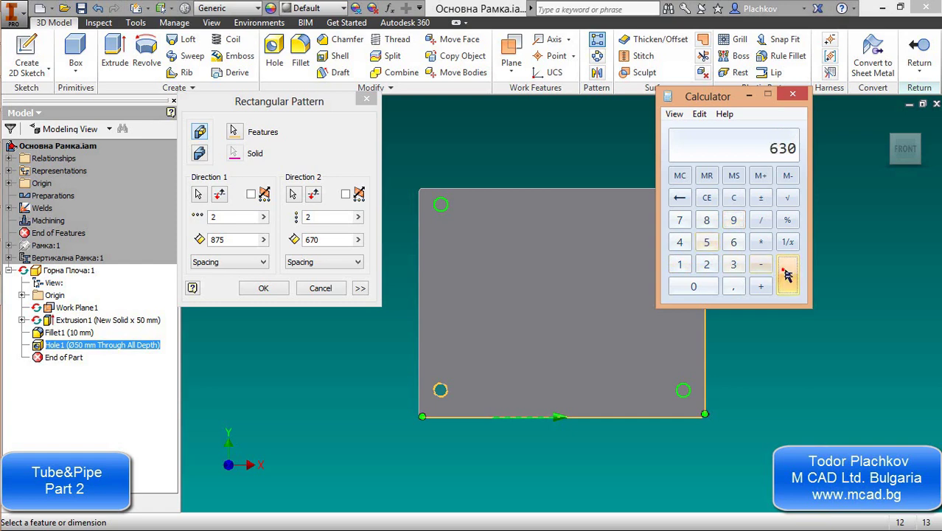
Set the hole pattern's spacing in the second direction to 630 mm and create the pattern
click(783, 150)
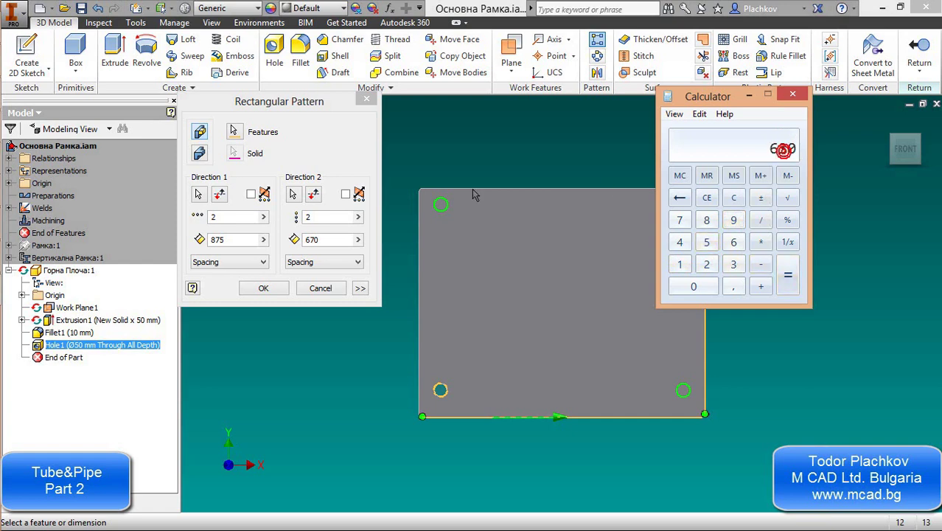
double_click(310, 240)
text(630)
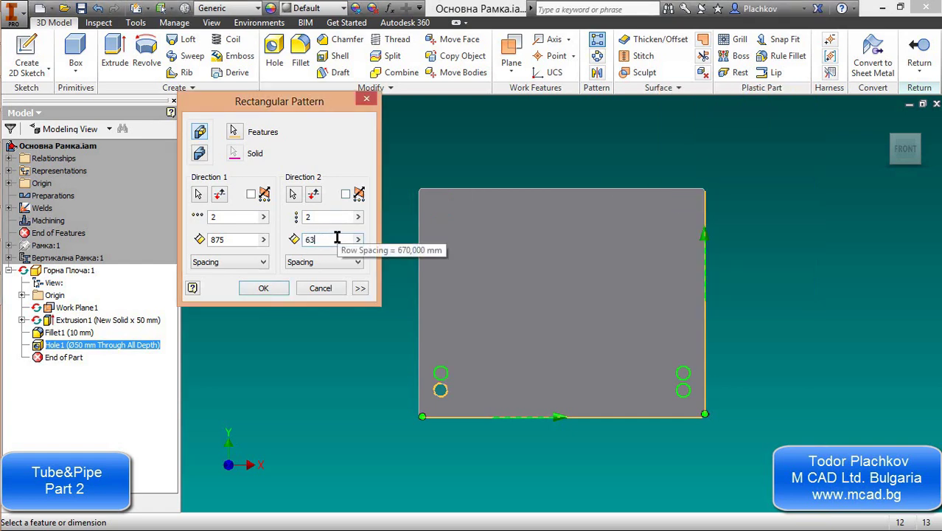
click(263, 288)
Start a 50 mm through-all hole on the plate's upper face and position it 825/2 mm from the long rear edge
key(F4)
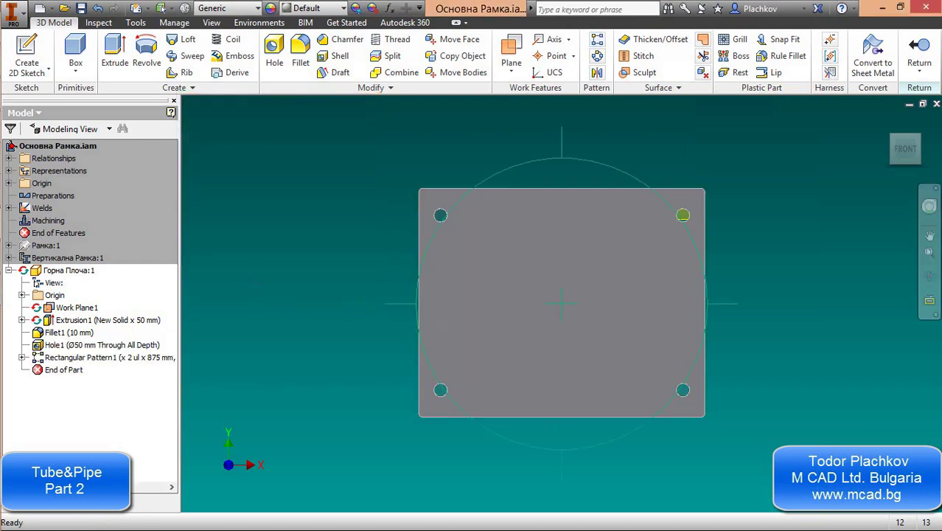
drag(442, 324, 498, 208)
key(F2)
drag(597, 235, 582, 274)
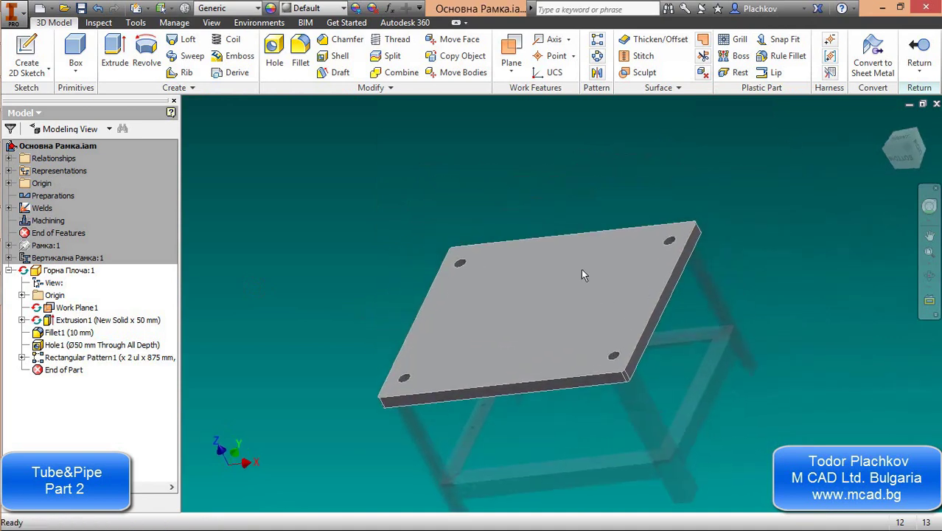
click(274, 55)
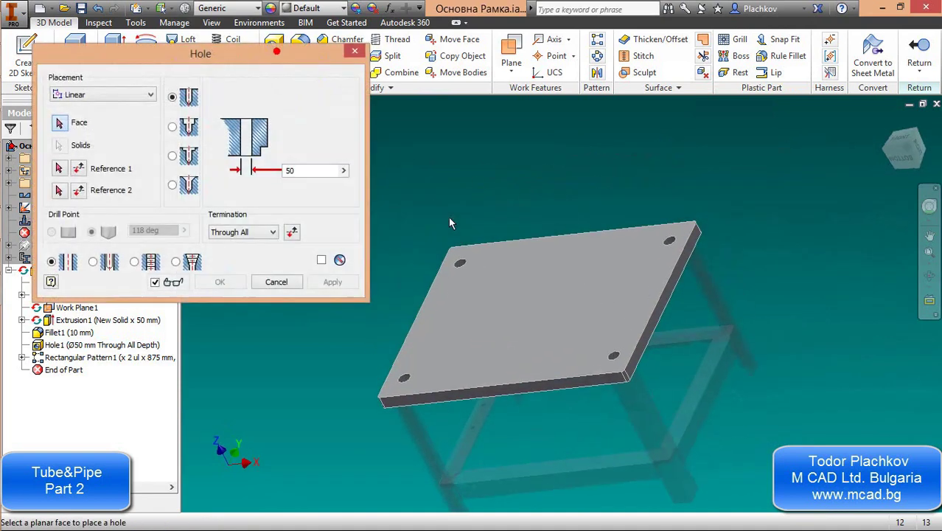
click(541, 294)
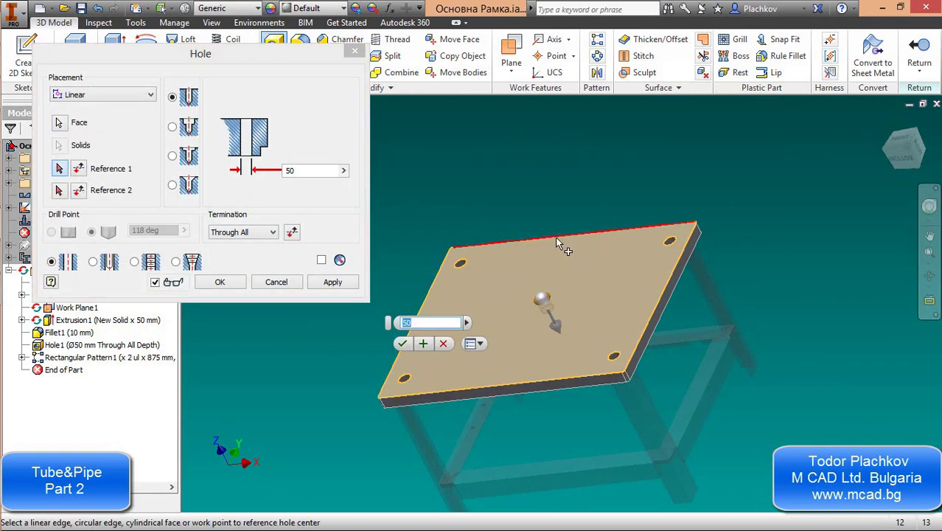
click(569, 237)
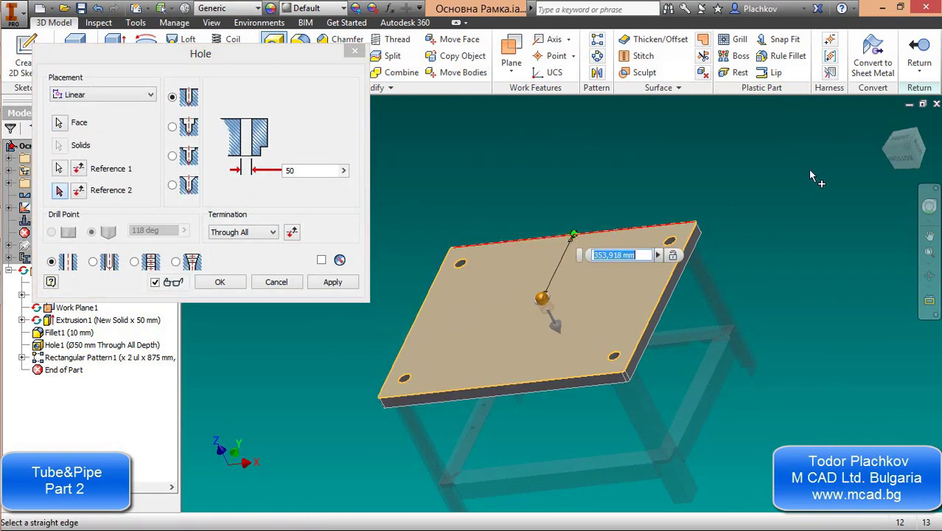
click(898, 140)
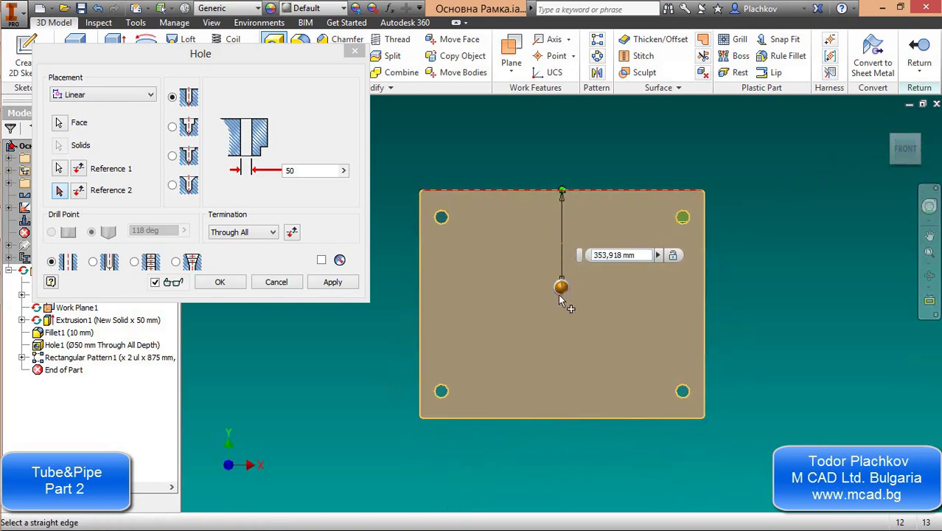
click(641, 254)
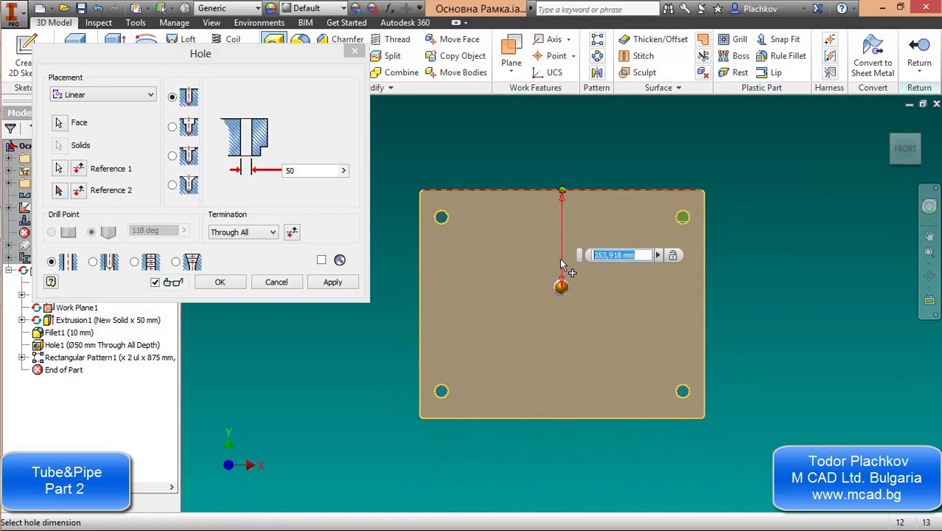
text(825/2)
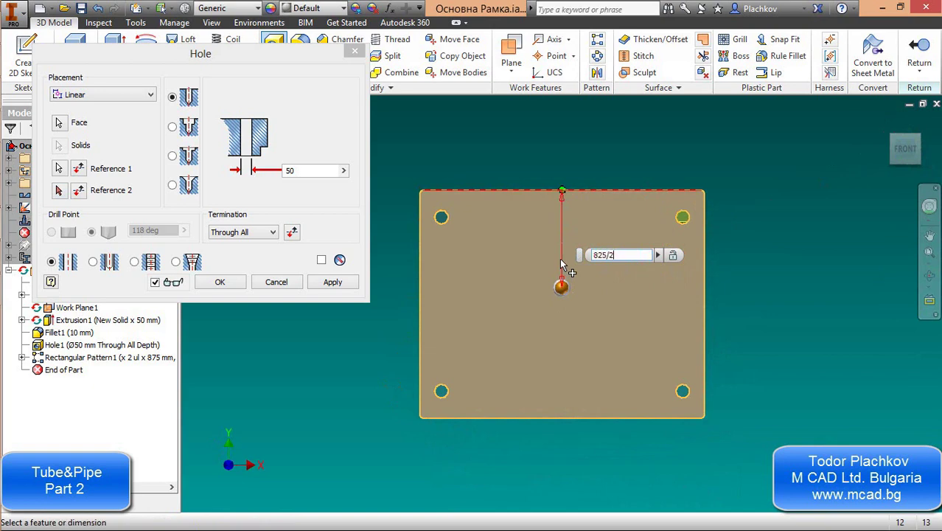
key(Return)
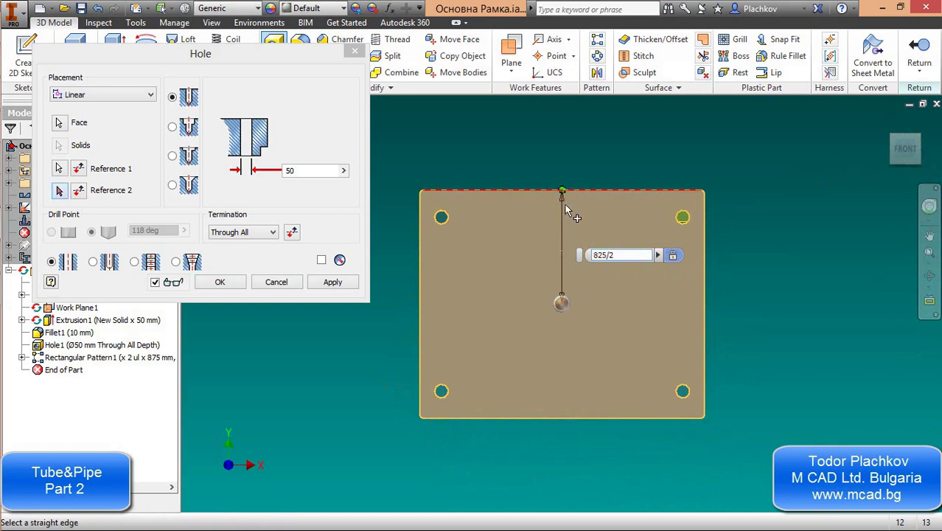
Position the hole 515 mm from the plate's left edge and make it a countersink with a 120 mm countersink diameter
click(420, 311)
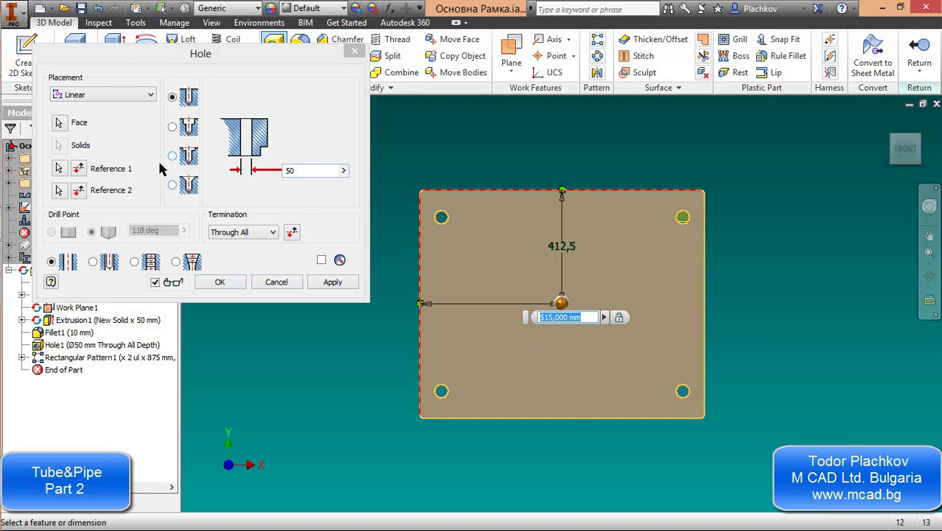
click(175, 188)
click(173, 185)
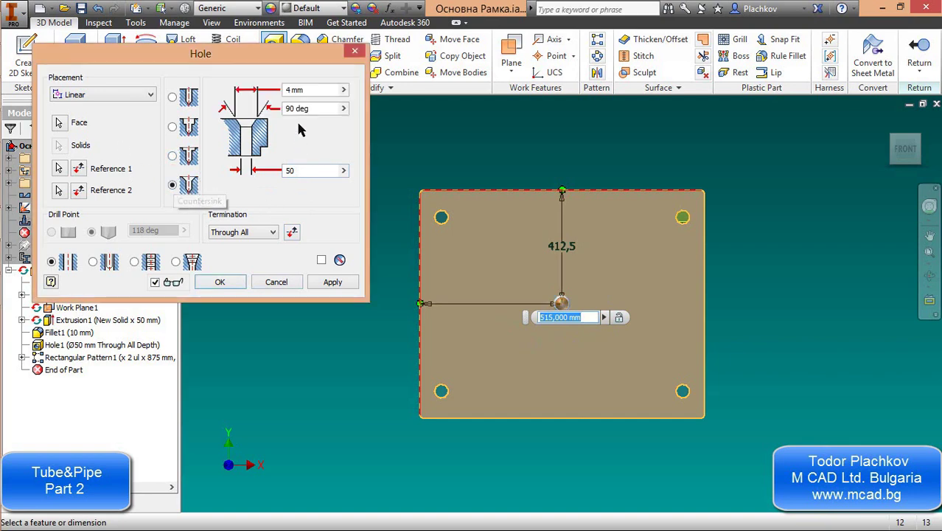
click(317, 109)
click(302, 90)
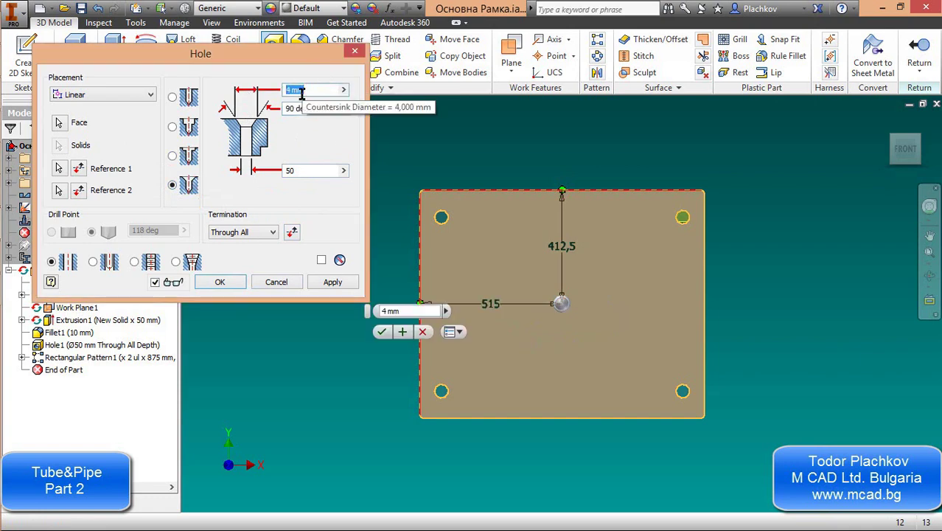
text(120)
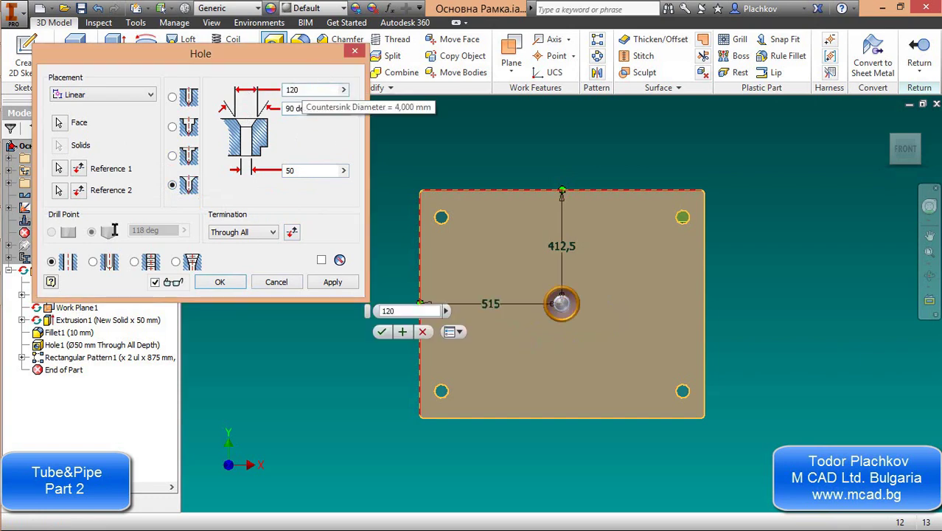
Set the hole diameter to 100 mm and create the countersunk through-all hole in the plate's centre
click(295, 170)
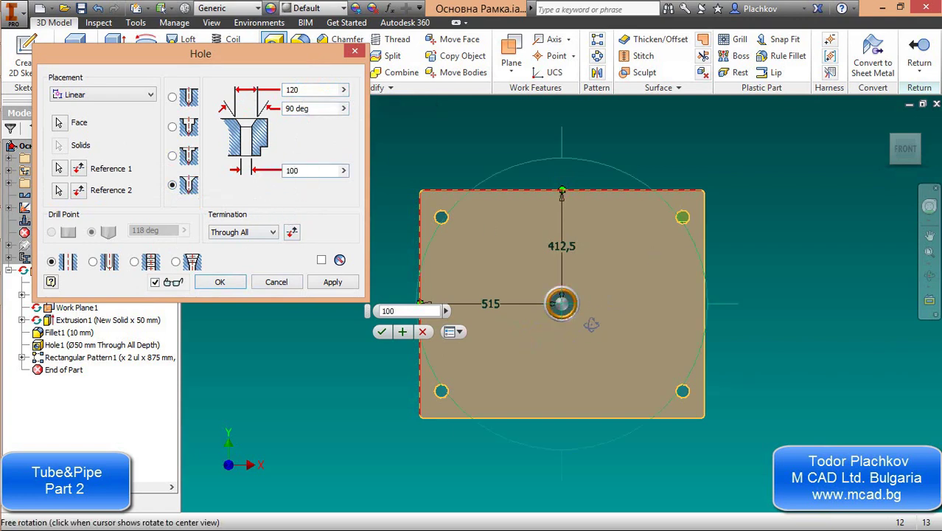
shift+middle_drag(600, 300, 581, 202)
scroll(580, 202, up, 6)
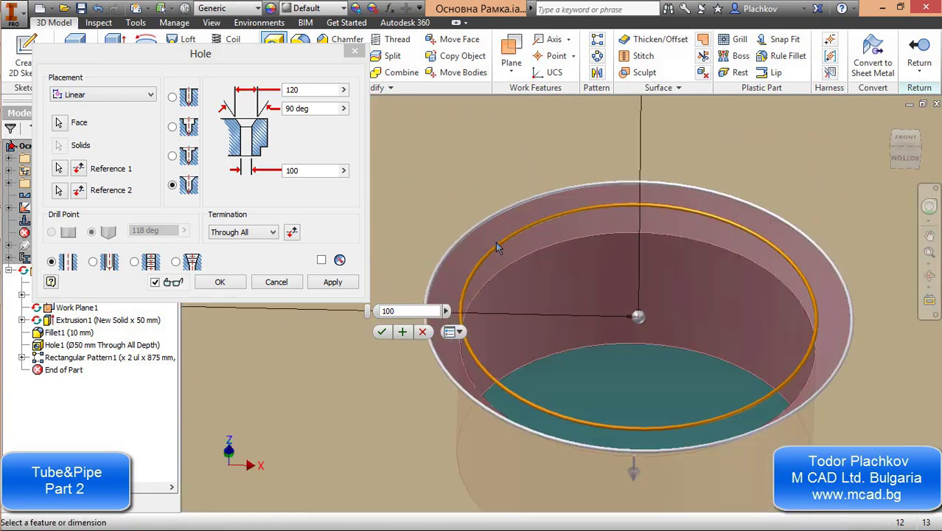
scroll(589, 327, down, 5)
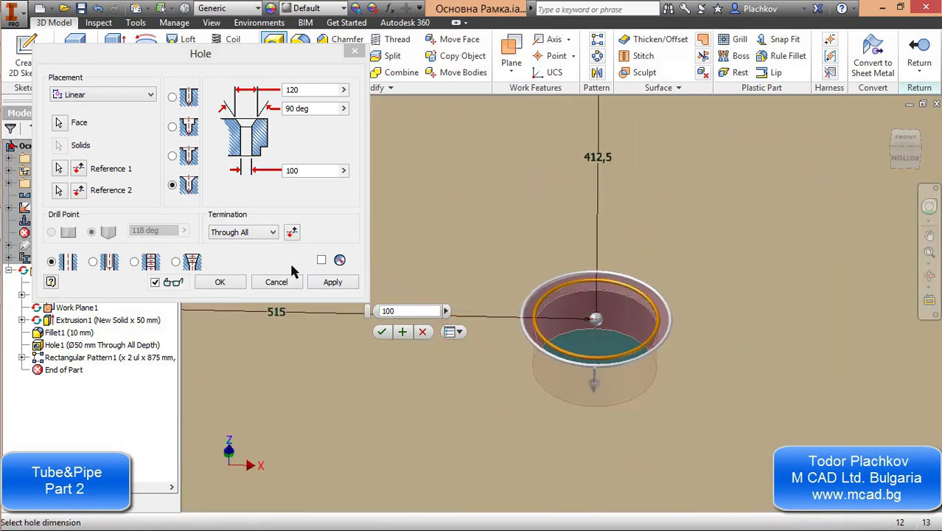
click(220, 283)
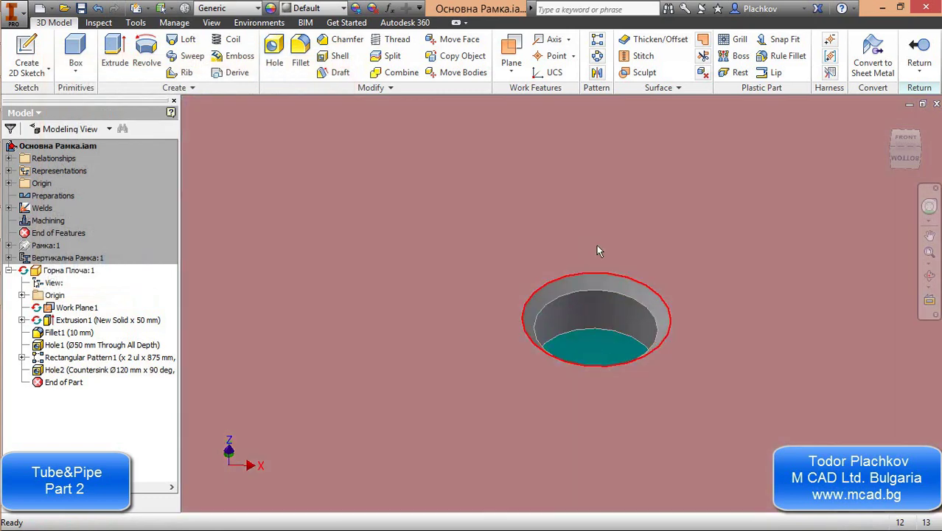
Start a 125 mm hole on the plate's underside, placed concentric with the central hole
scroll(597, 337, down, 2)
scroll(597, 337, down, 2)
key(F4)
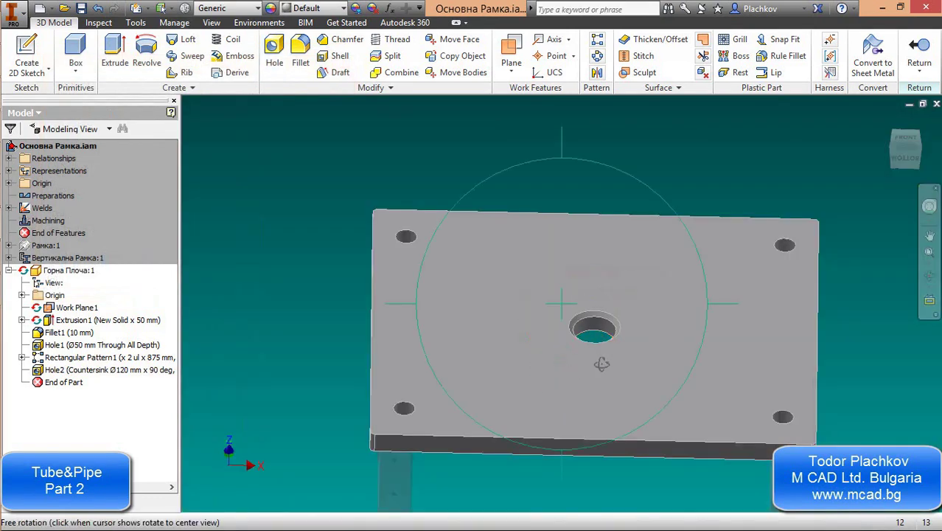
drag(597, 359, 609, 208)
click(609, 208)
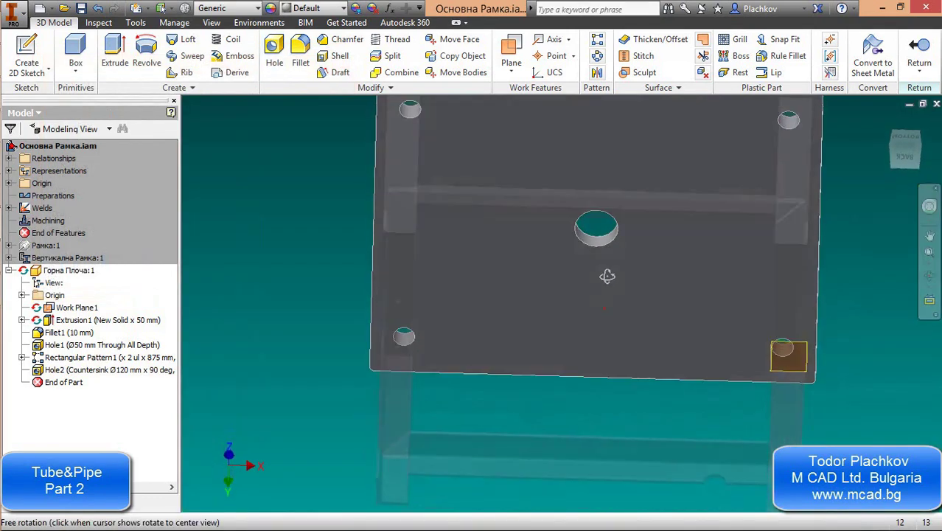
key(Escape)
scroll(608, 231, up, 3)
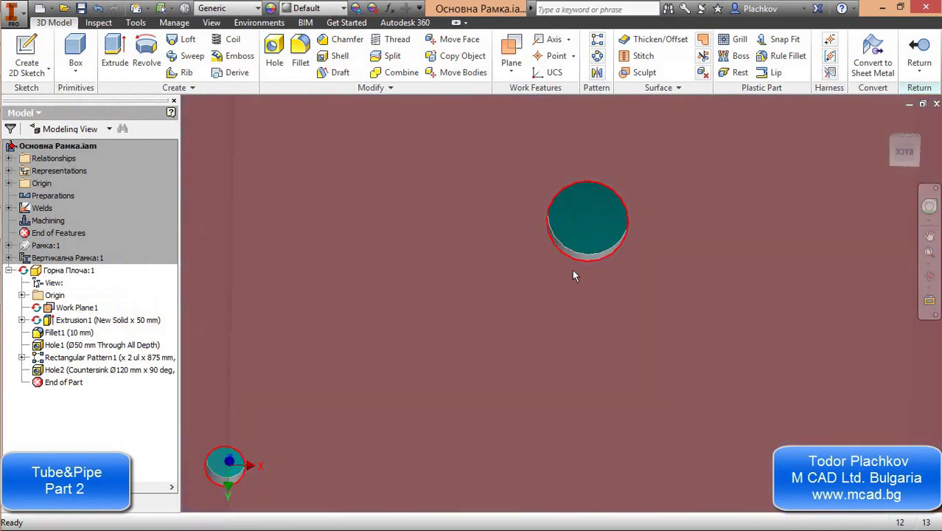
click(272, 59)
middle_drag(604, 242, 597, 318)
click(70, 96)
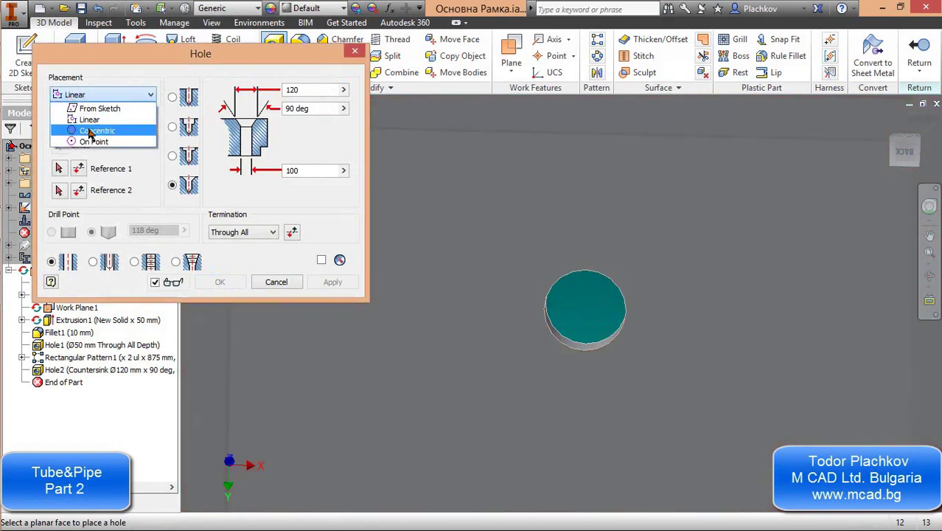
click(89, 131)
click(603, 236)
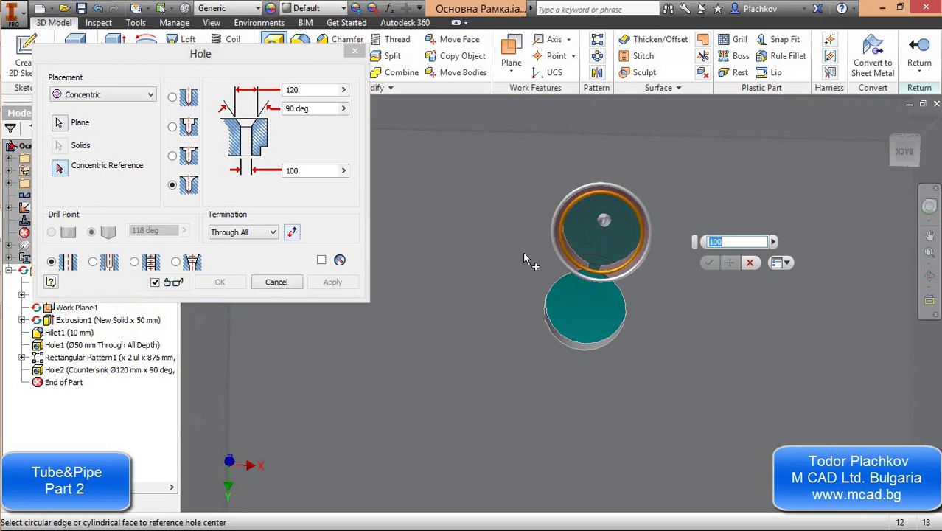
click(547, 318)
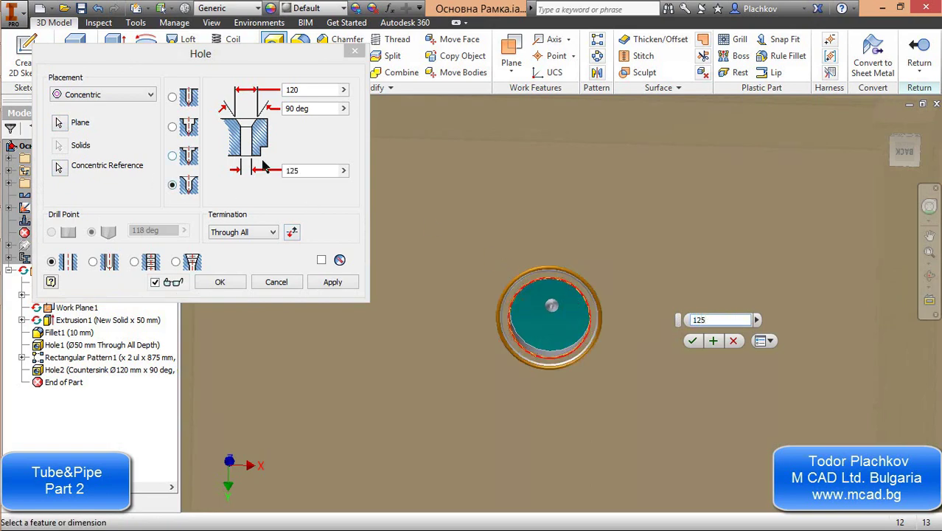
Change the hole to a plain drilled type with Distance termination, set its depth to 20 mm and create it
click(175, 96)
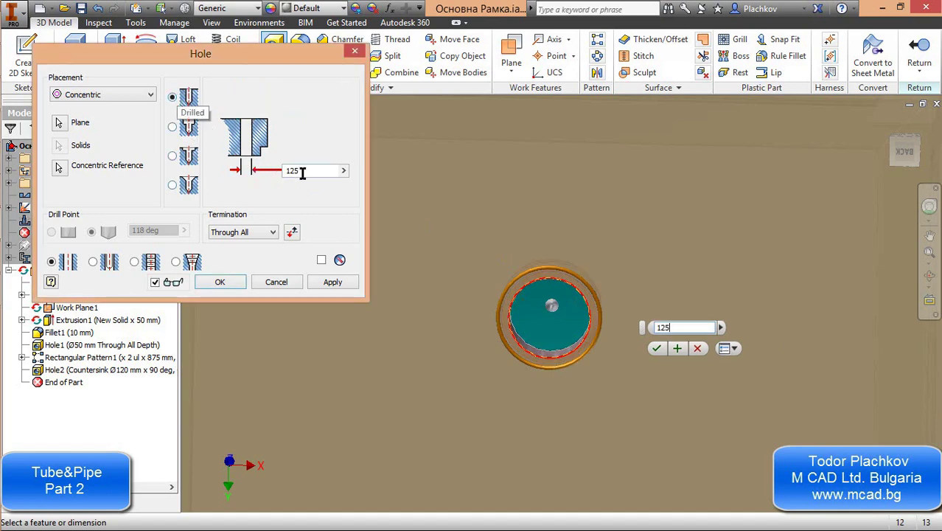
click(270, 233)
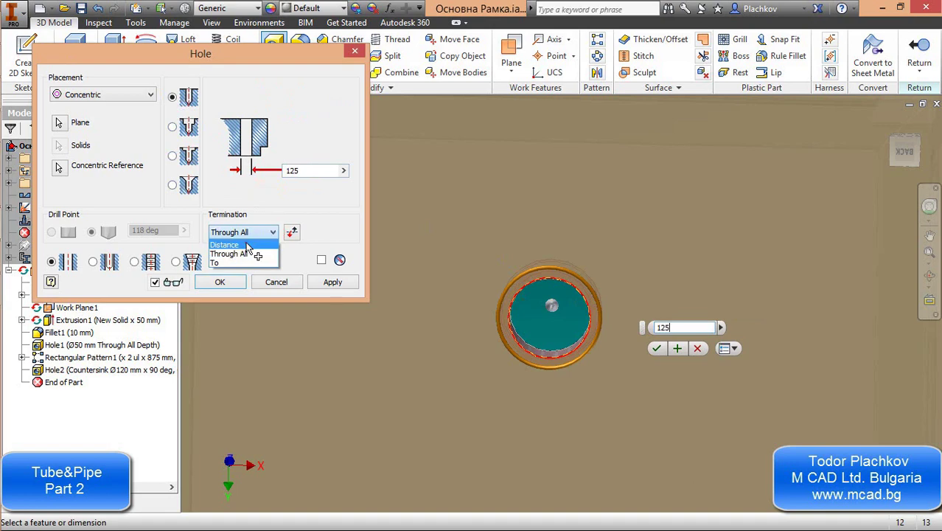
click(247, 245)
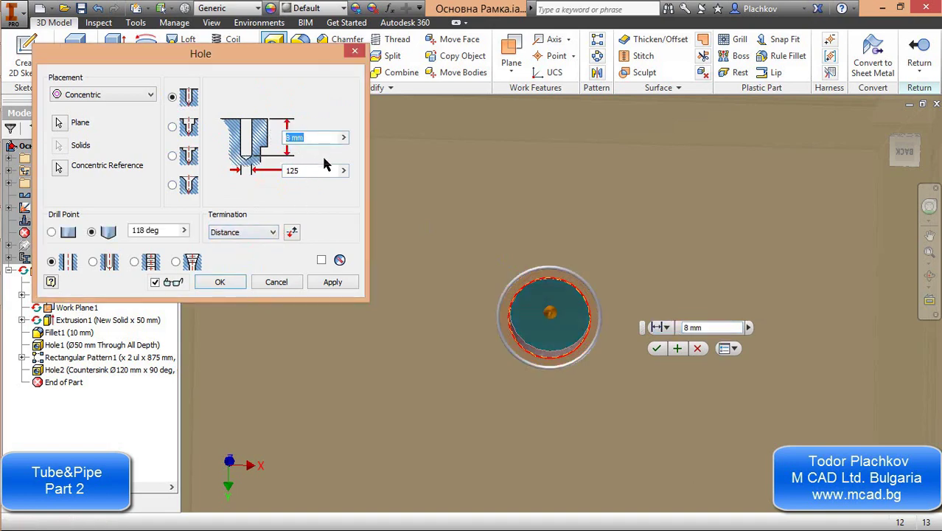
text(10)
scroll(536, 300, up, 4)
scroll(623, 283, down, 3)
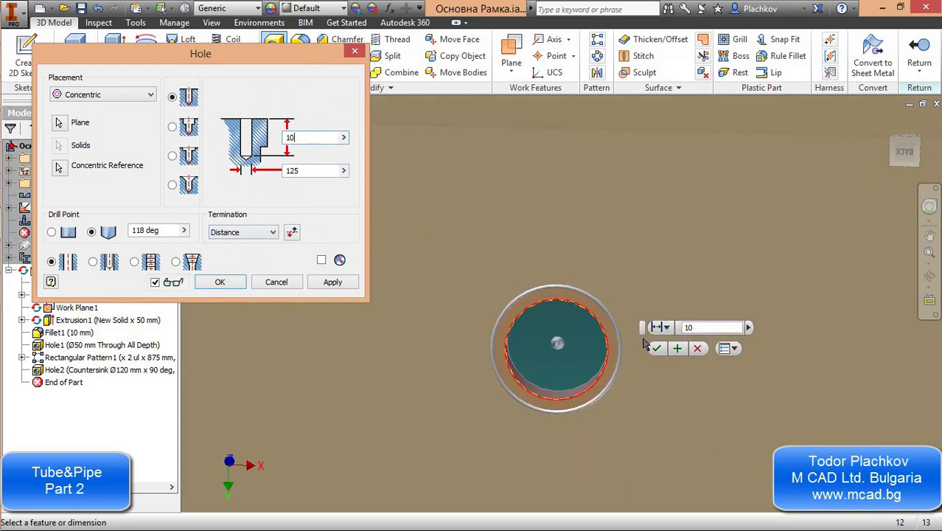
click(688, 327)
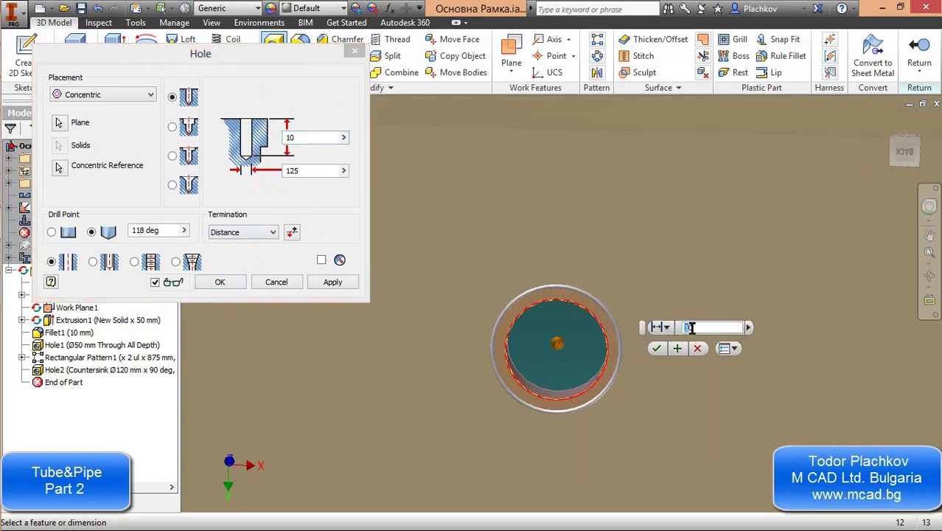
click(656, 348)
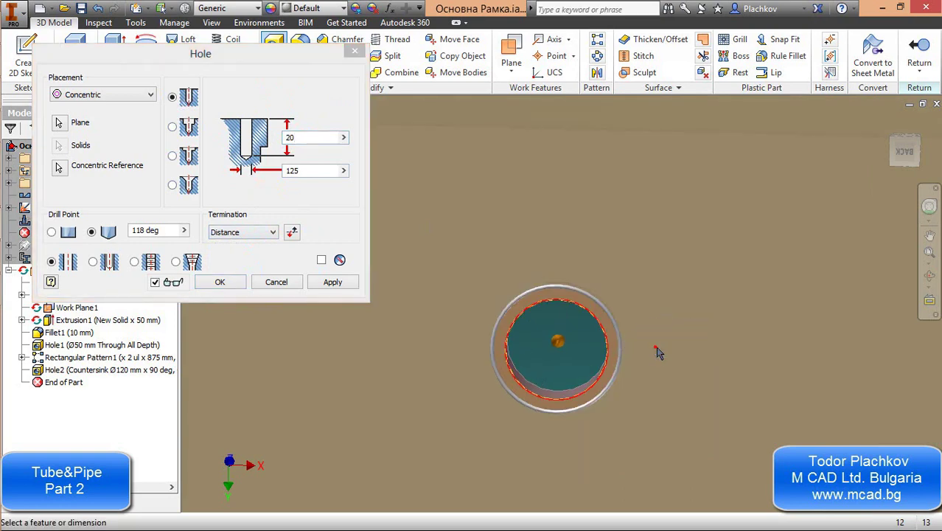
Create a new sketch on the plate's underside and turn the view so the plate's edges lie straight
scroll(553, 351, down, 5)
scroll(559, 349, up, 5)
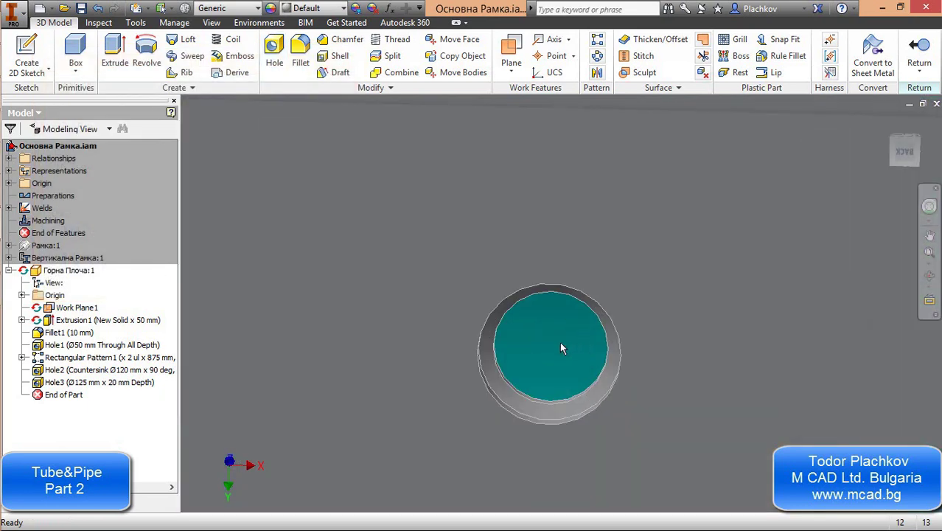
shift+middle_drag(562, 349, 560, 288)
key(Home)
scroll(579, 298, down, 3)
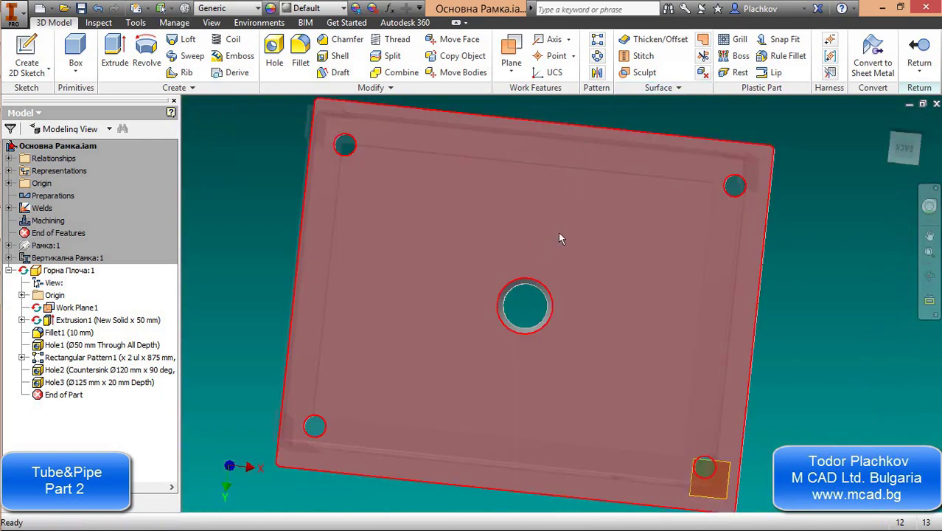
click(549, 205)
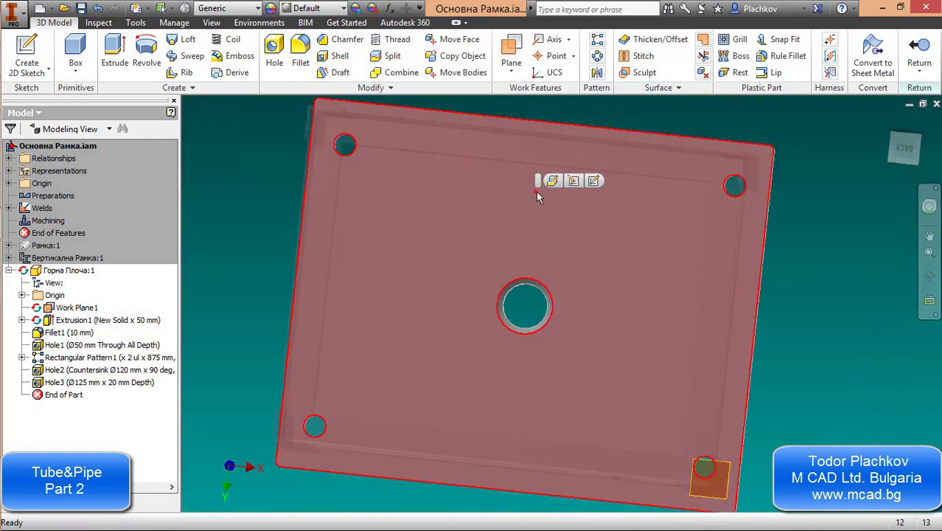
click(594, 182)
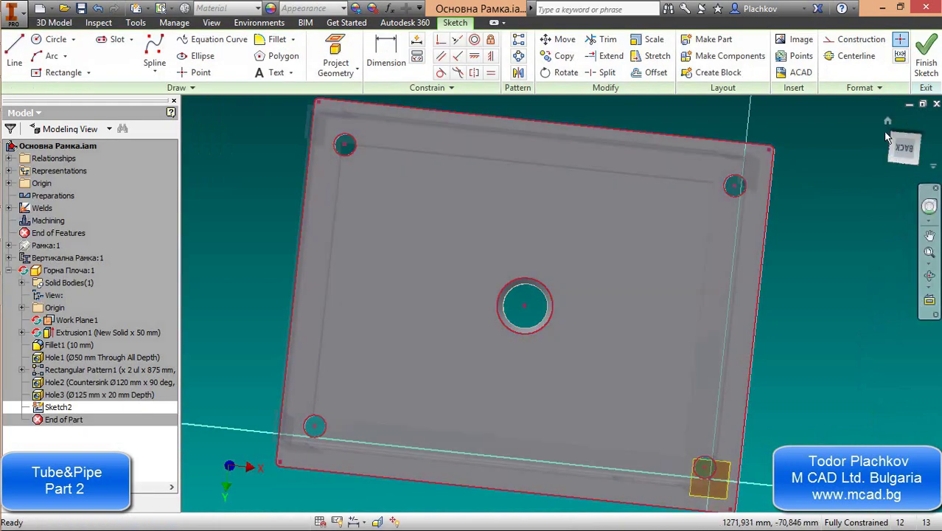
key(F4)
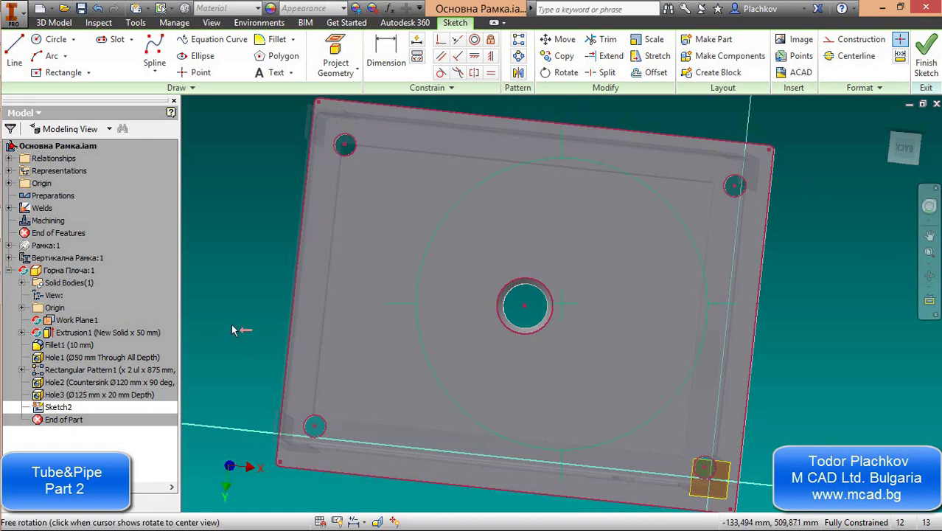
drag(401, 382, 402, 382)
key(Escape)
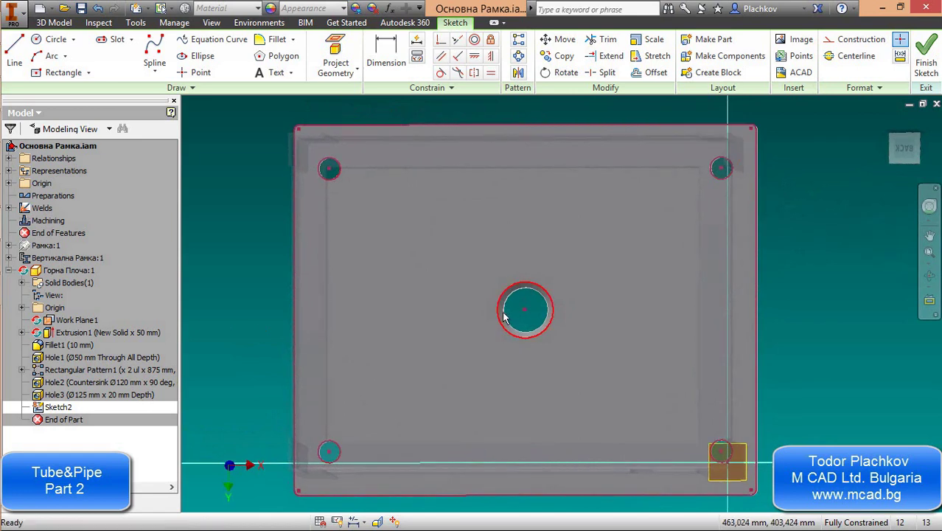
Draw a centre-based rectangle 850 mm wide and 400 mm high, centred on the plate's central hole
scroll(783, 197, down, 2)
scroll(783, 197, up, 2)
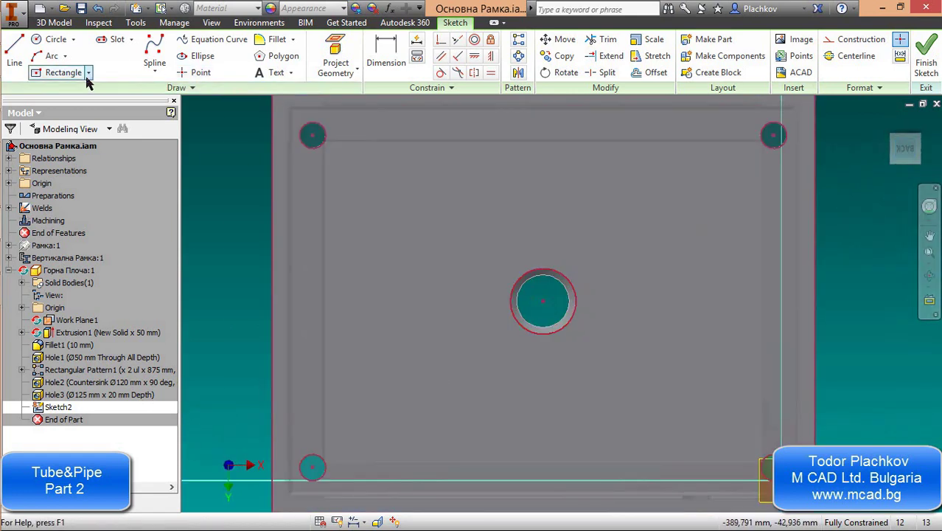
click(85, 78)
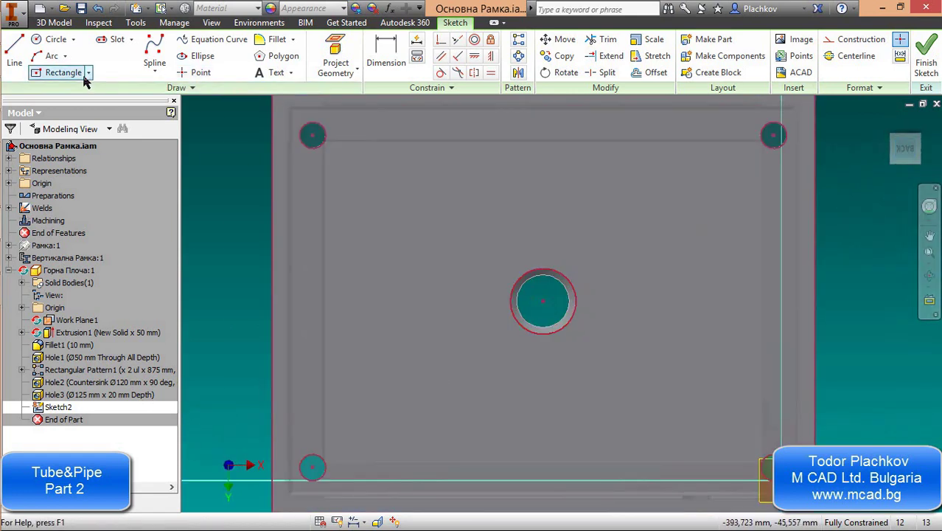
click(542, 301)
text(850)
key(Tab)
text(400)
key(Return)
key(Escape)
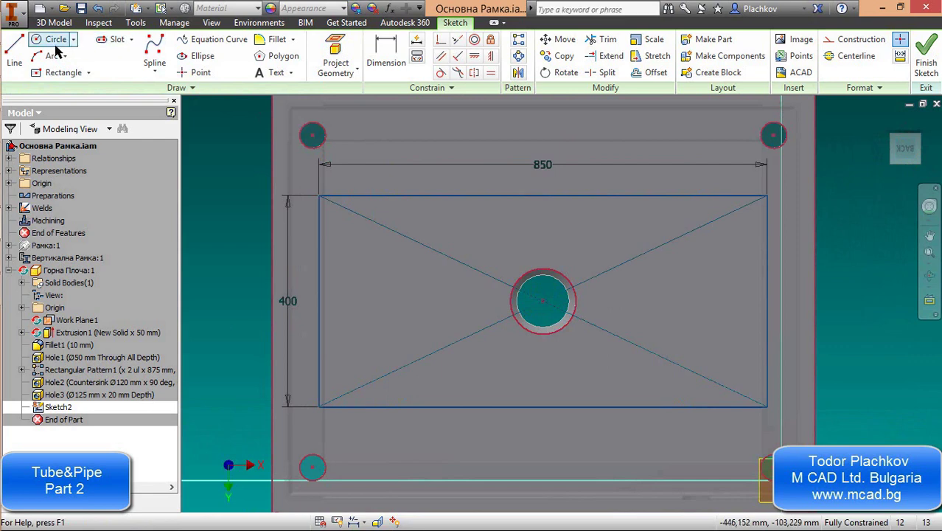
Draw two horizontal lines across the rectangle's full width, about 46 mm inside its upper edge and about 50 mm inside its lower edge
click(22, 59)
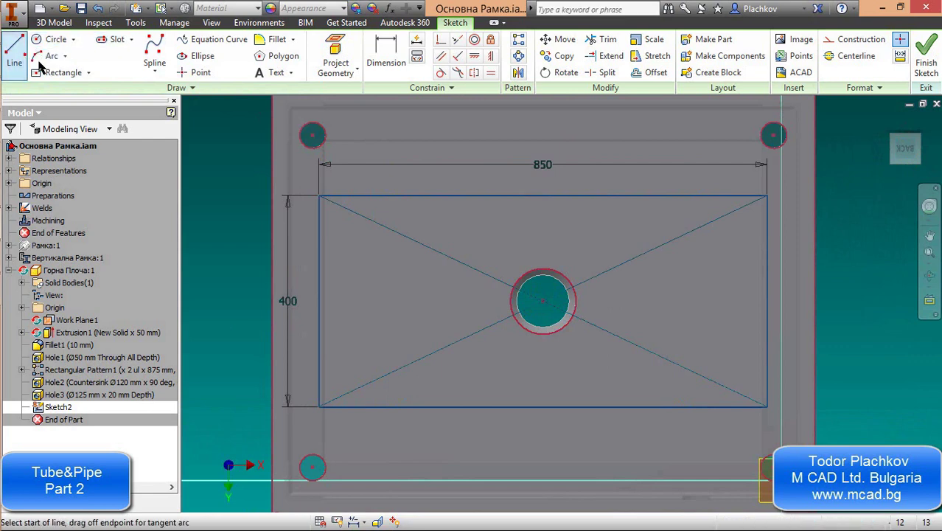
click(319, 219)
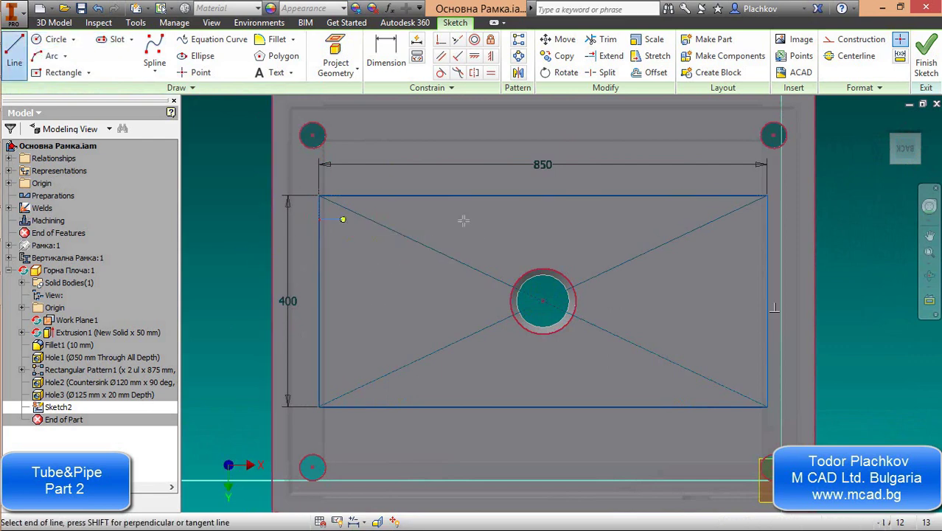
double_click(767, 218)
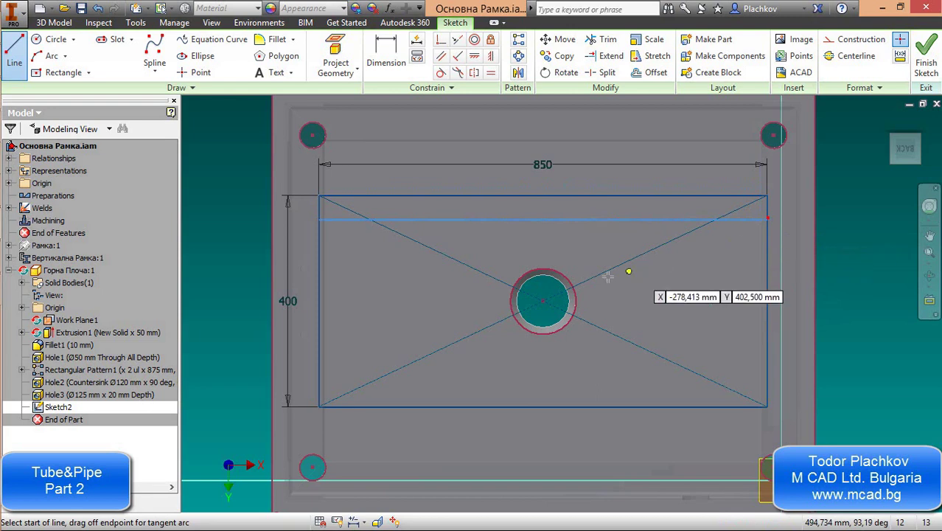
click(321, 380)
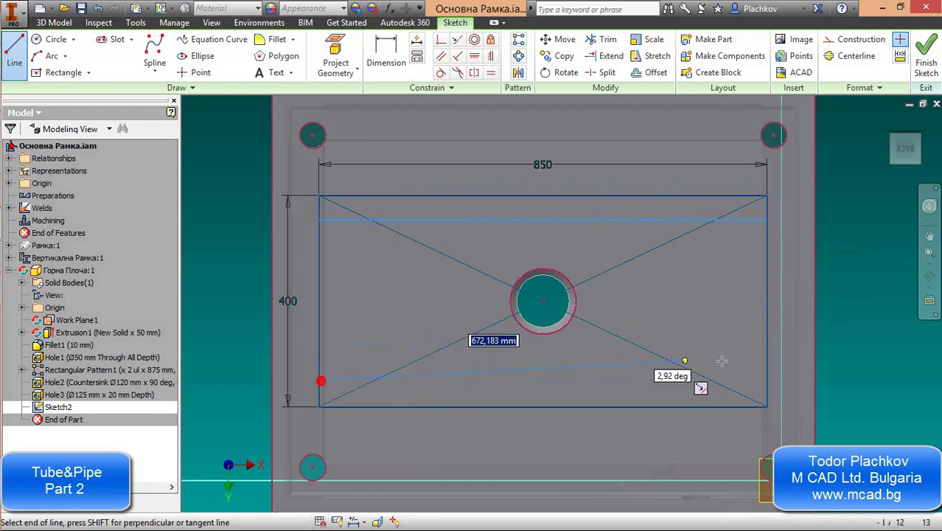
double_click(766, 380)
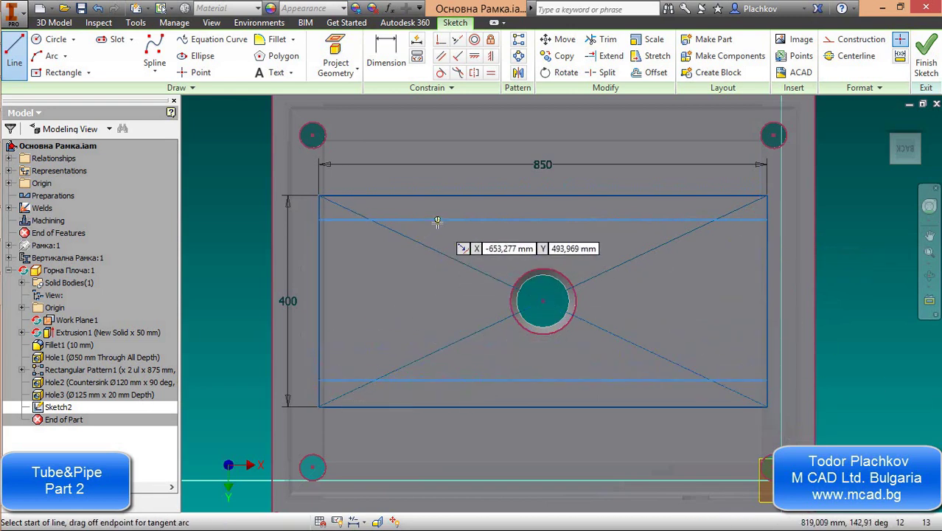
Draw four vertical lines between the two inner horizontals, a pair on each side of the hole, with the right pair about 64 mm apart
click(437, 219)
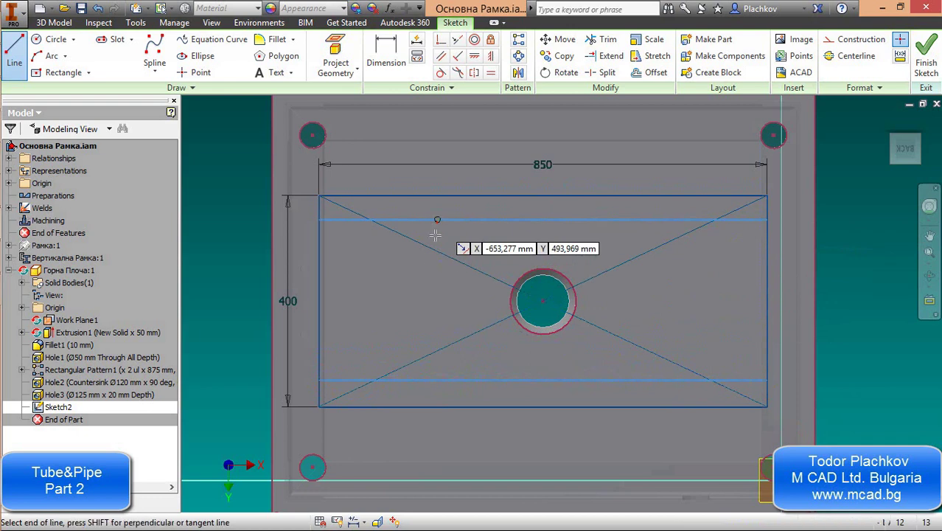
double_click(438, 381)
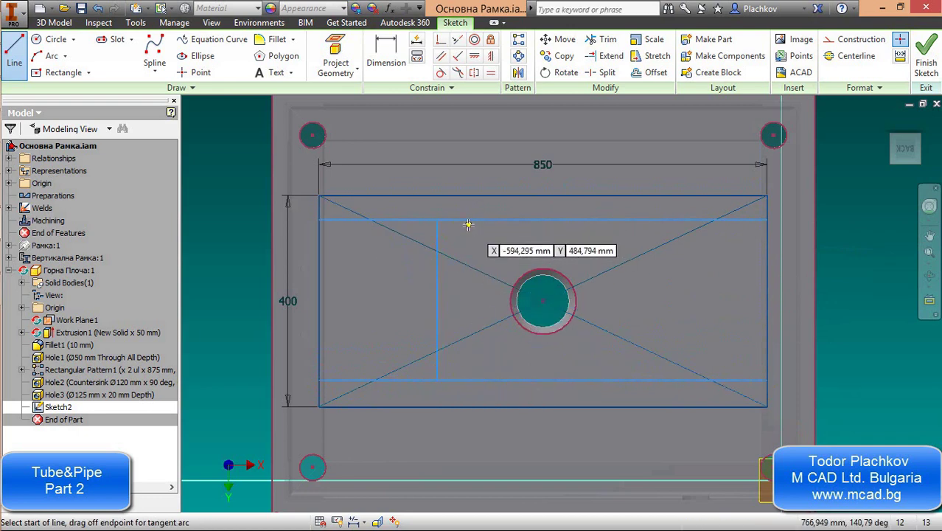
click(467, 220)
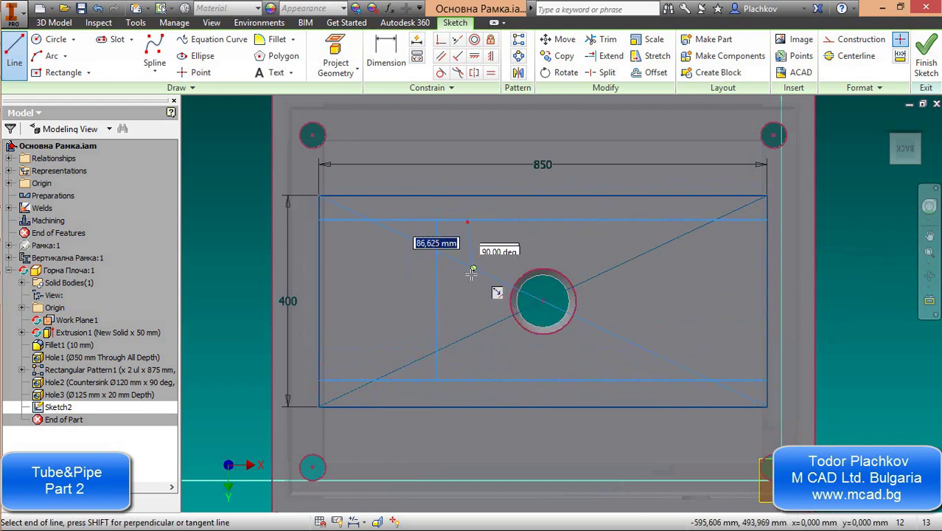
double_click(467, 380)
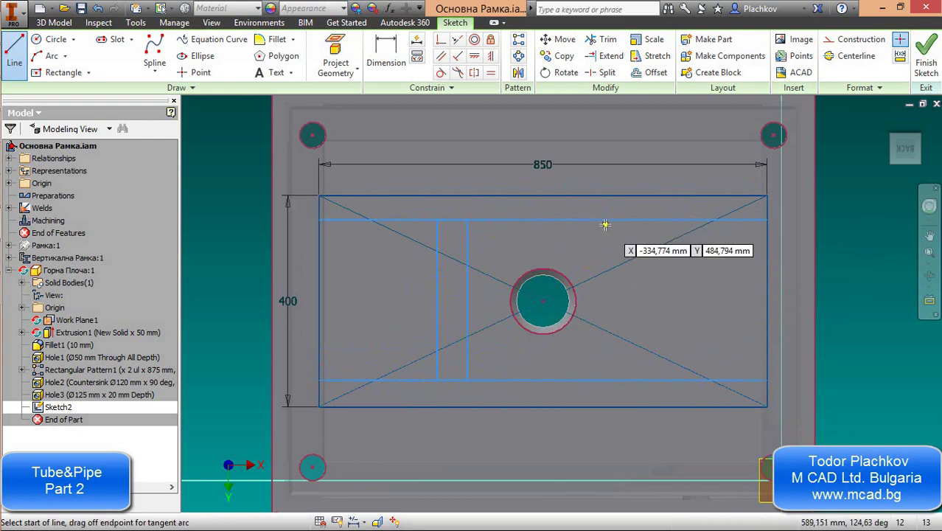
click(600, 220)
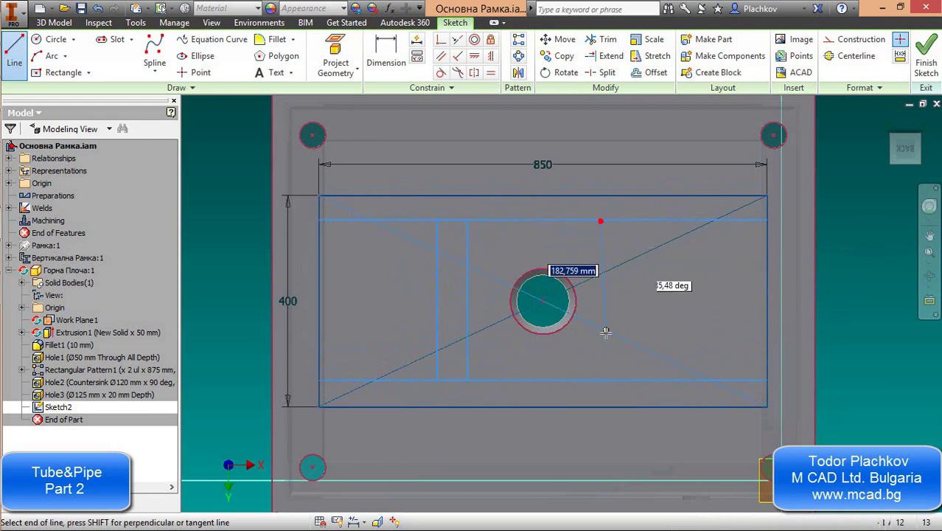
double_click(597, 380)
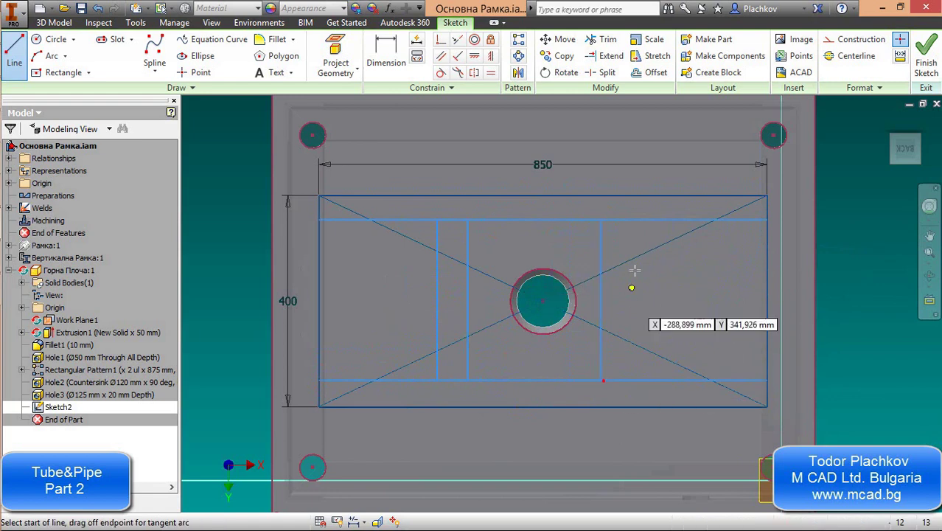
click(635, 220)
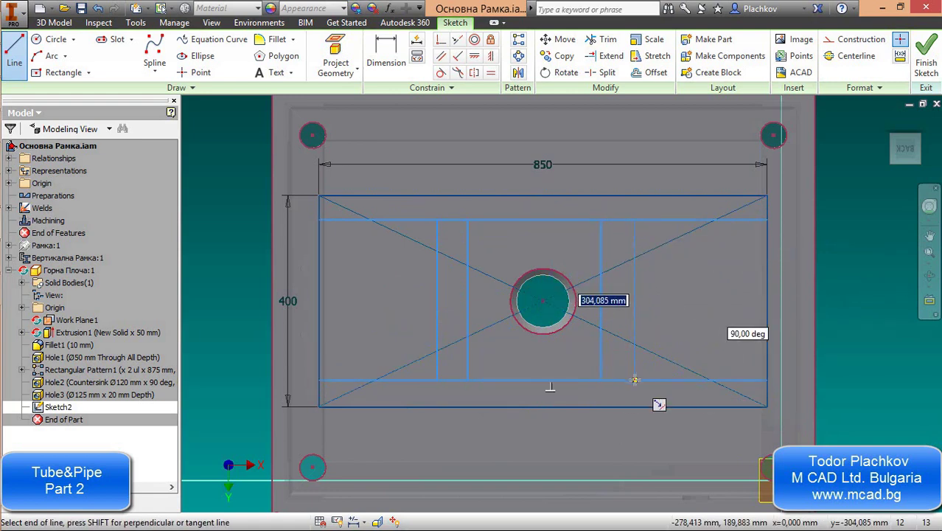
double_click(634, 380)
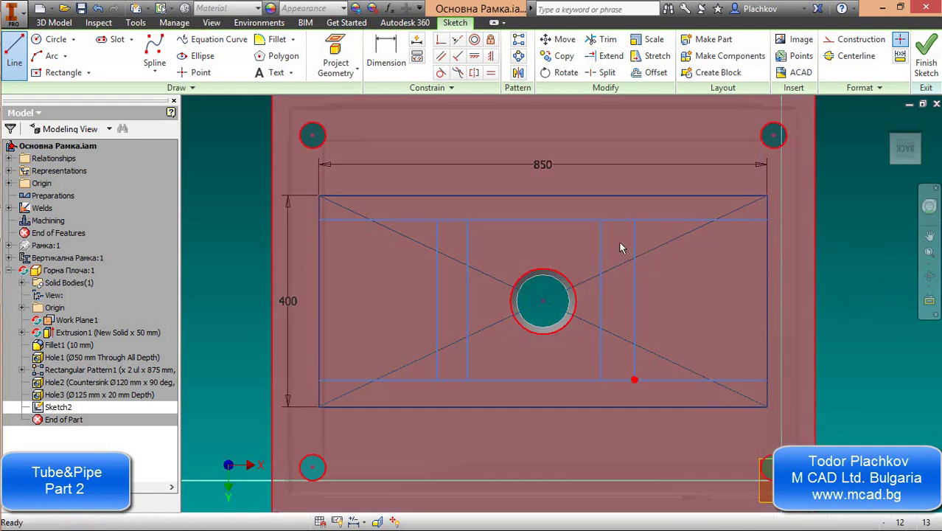
Dimension the upper inner line from the rectangle's upper edge and set the distance to 50 mm
click(384, 58)
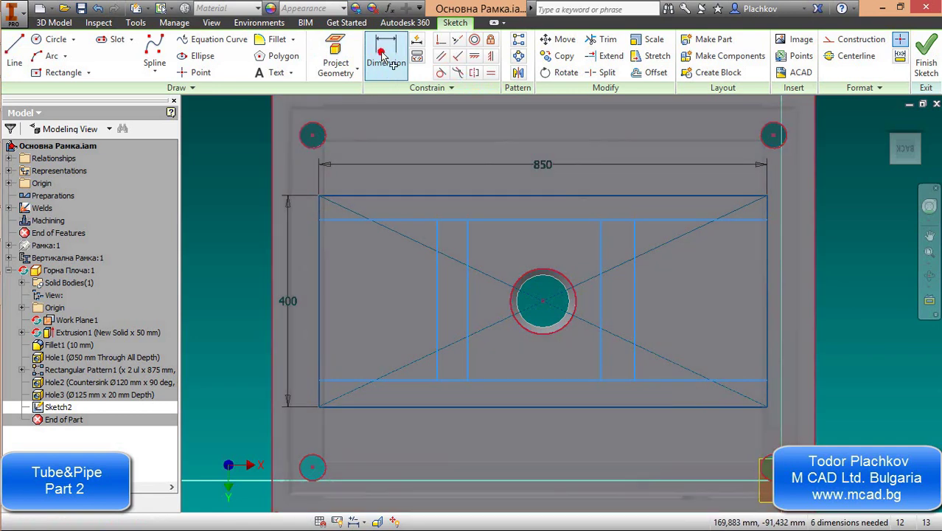
click(647, 198)
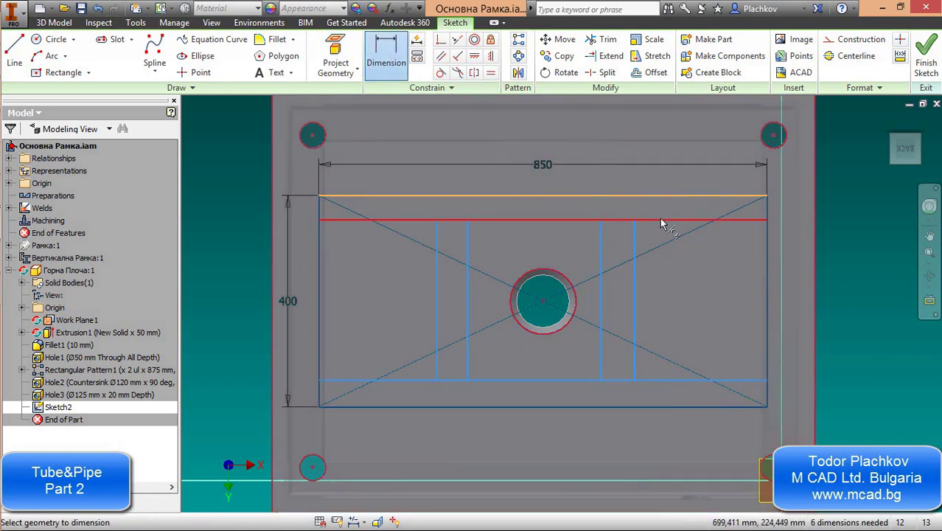
click(656, 221)
click(870, 241)
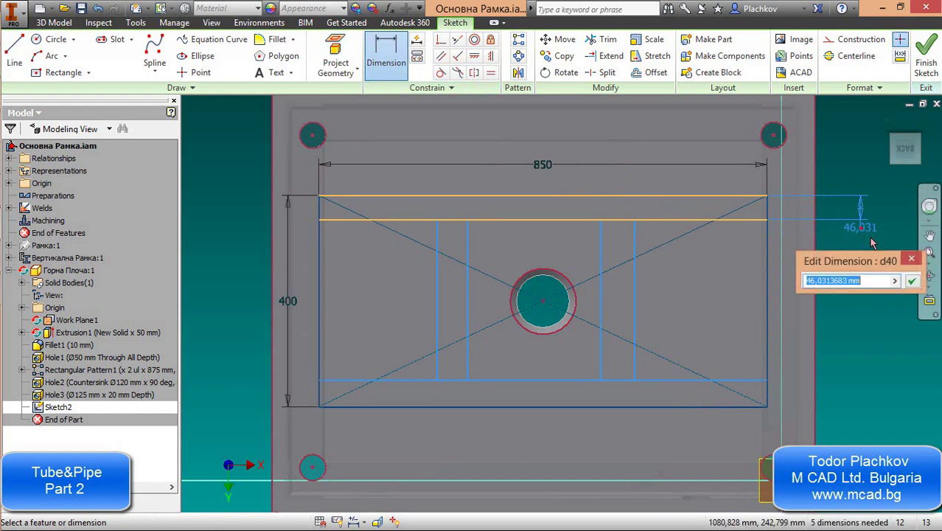
text(50)
key(Return)
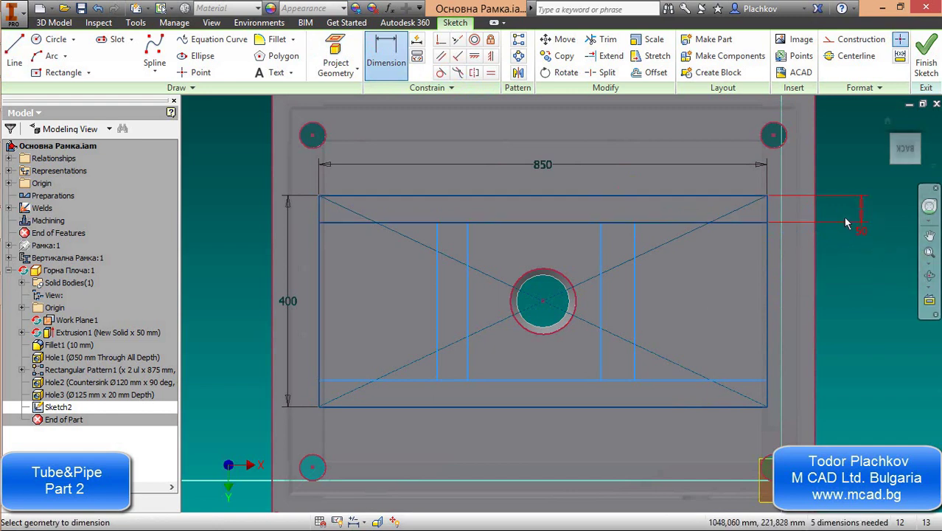
Move the 50 mm dimension's text between its arrows and switch the sketch dimensions to display as expressions
scroll(855, 228, up, 5)
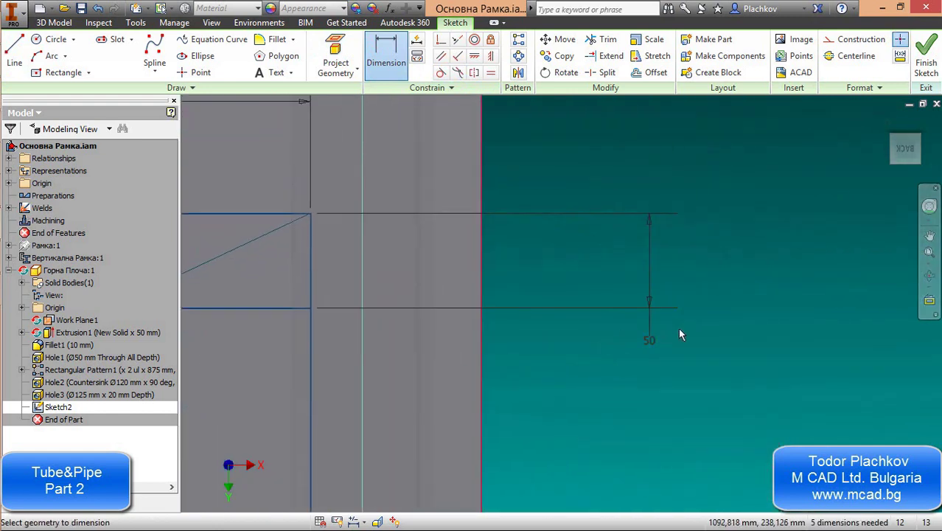
double_click(651, 342)
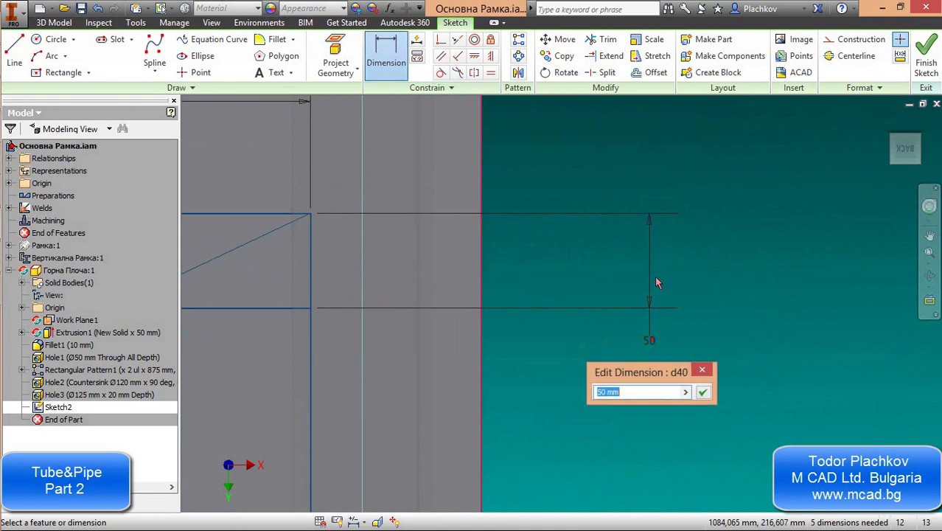
click(701, 373)
drag(658, 332, 649, 253)
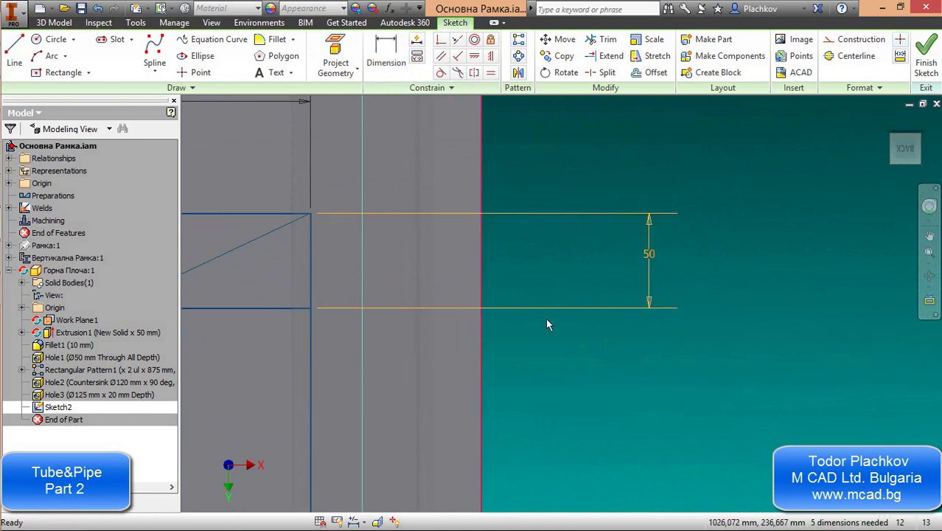
click(362, 520)
click(381, 470)
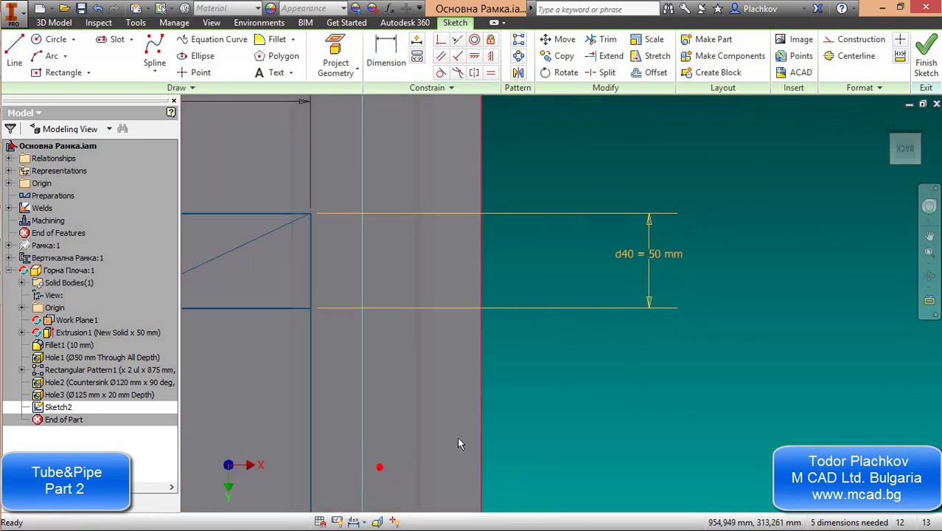
Dimension the lower inner line from the rectangle's lower edge and link its value to the upper strip's 50 mm dimension
scroll(630, 290, down, 5)
scroll(630, 289, up, 4)
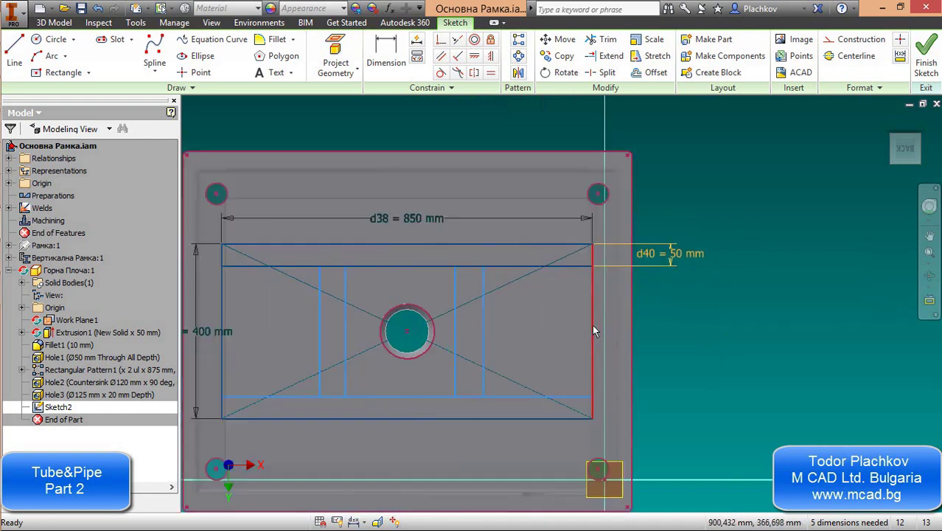
scroll(627, 324, down, 1)
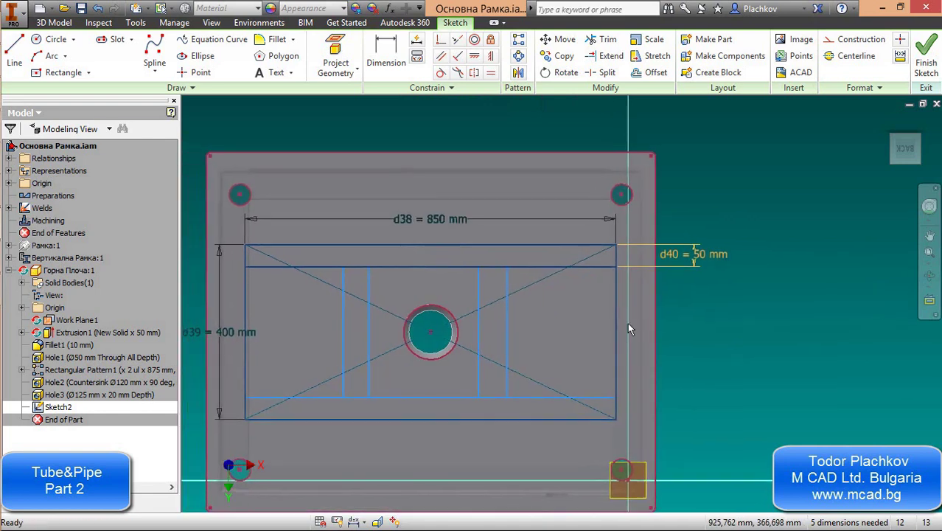
click(383, 61)
click(558, 400)
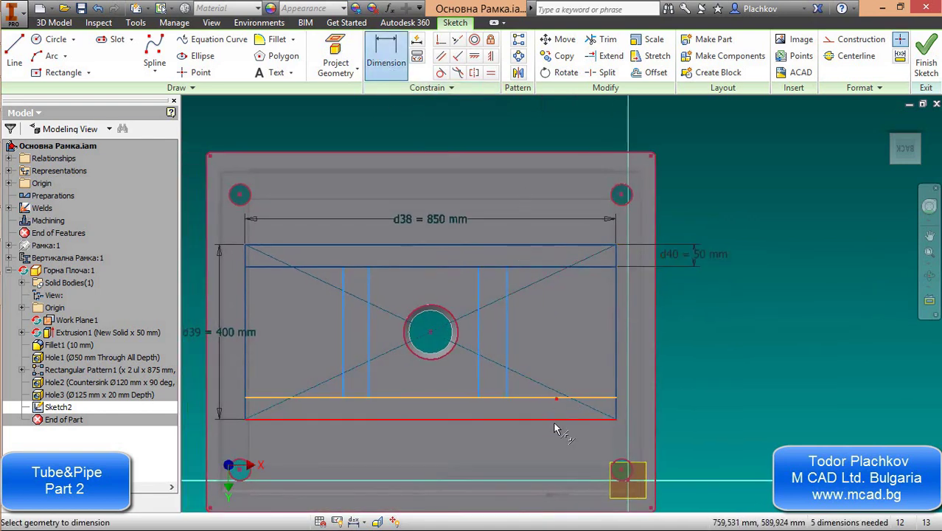
click(545, 418)
click(714, 407)
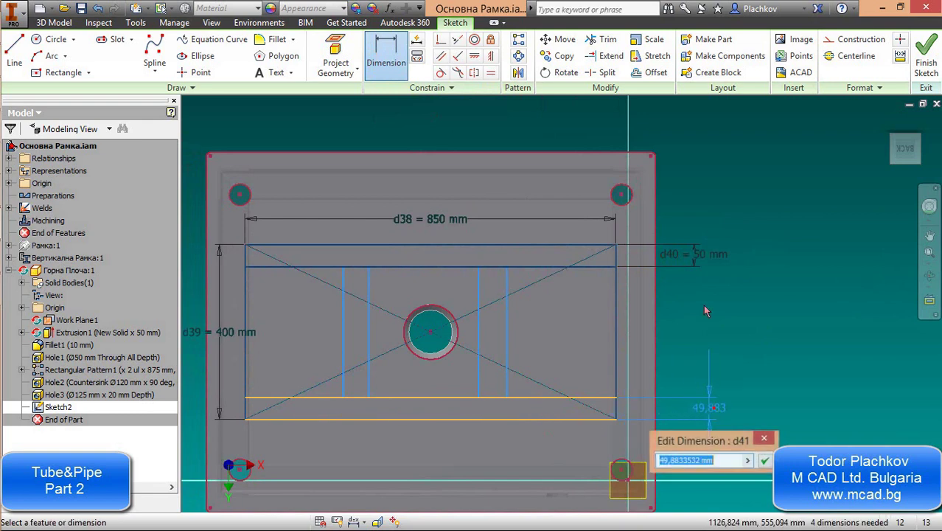
click(705, 255)
click(764, 460)
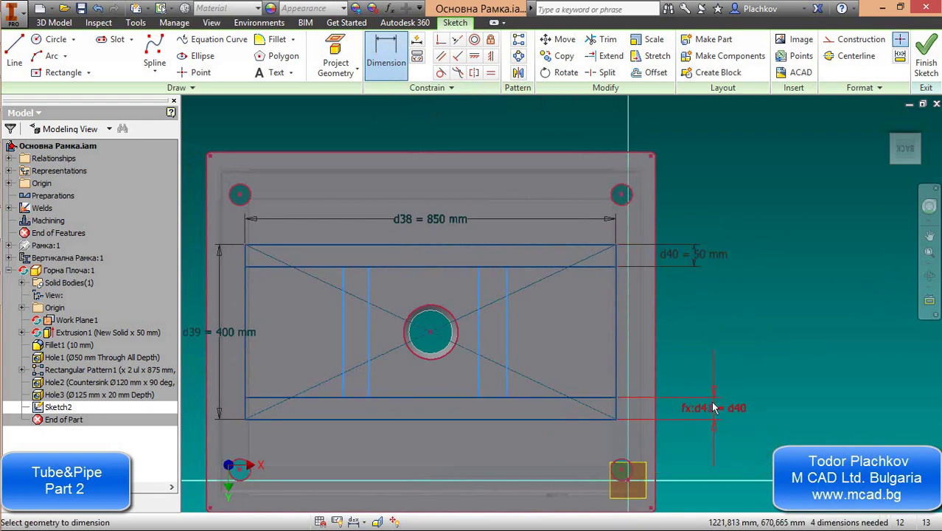
Name the upper strip's width dimension as the parameter дебелина_рамка with a value of 50
click(690, 259)
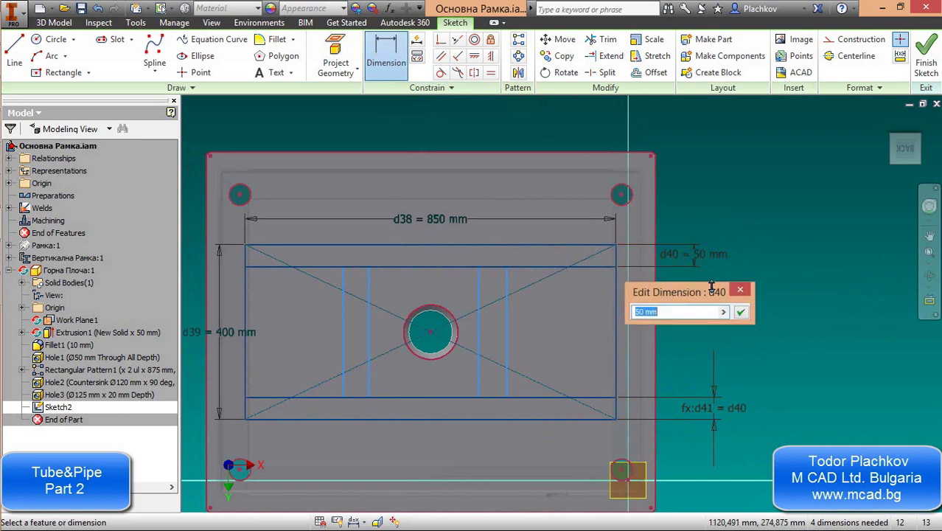
text(deb)
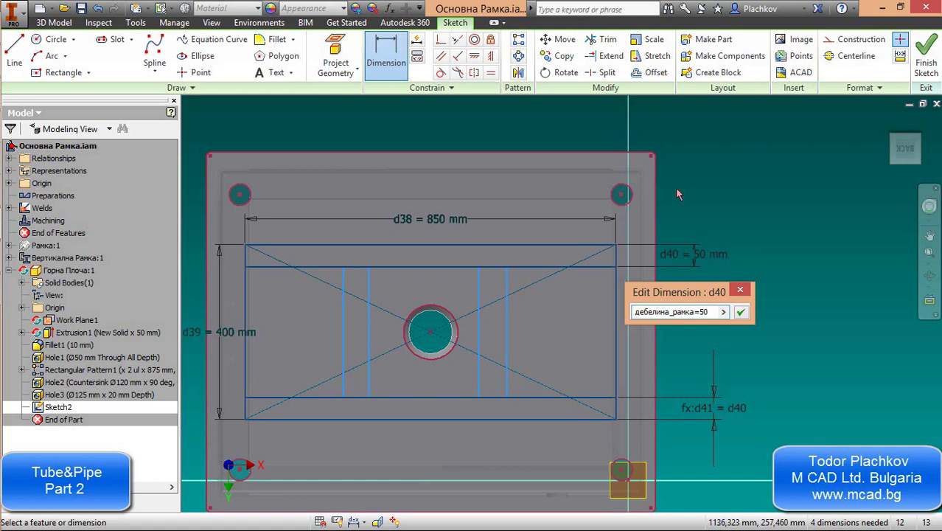
click(741, 312)
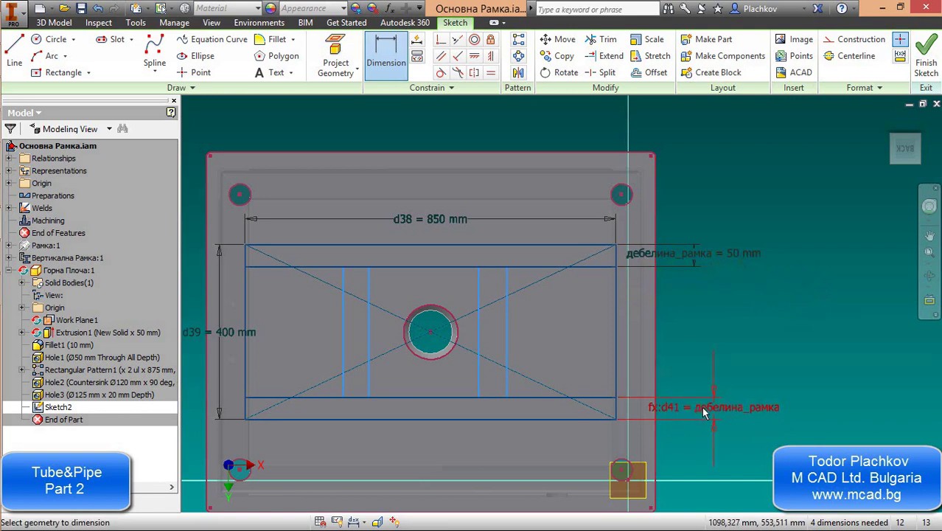
Dimension the spacing of the right-hand pair of vertical rib lines and link its value to the дебелина_рамка parameter
click(479, 295)
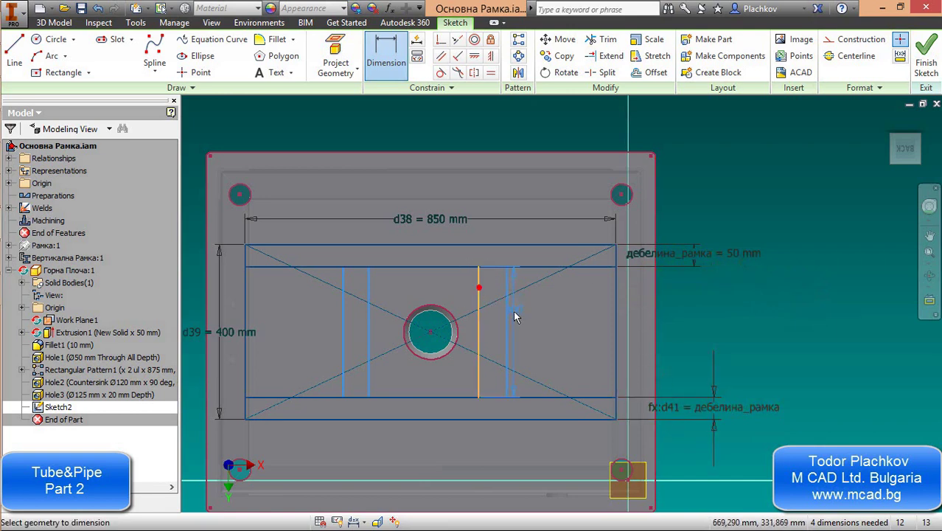
click(506, 319)
click(700, 315)
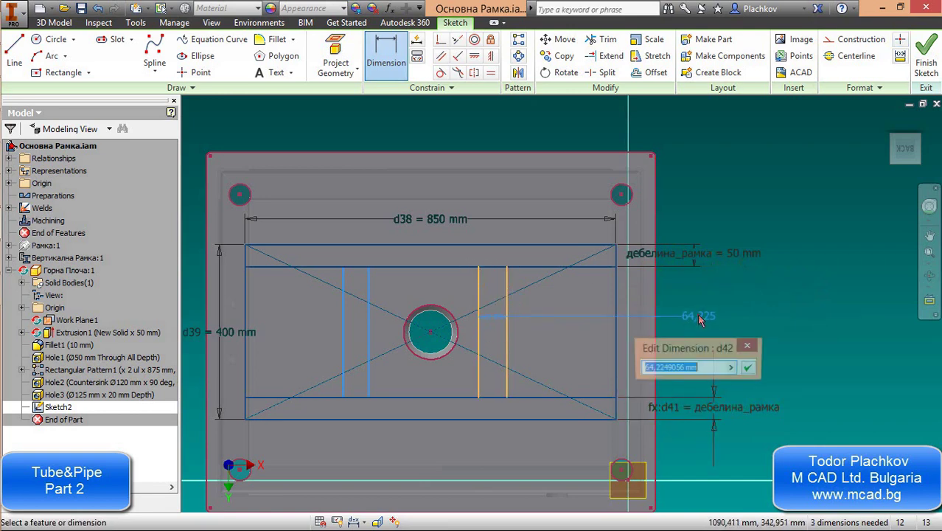
click(705, 255)
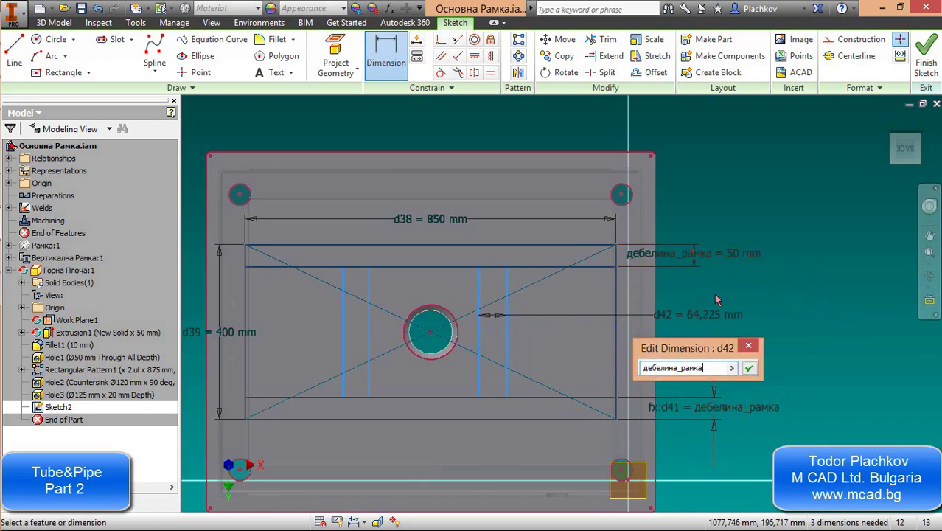
click(750, 368)
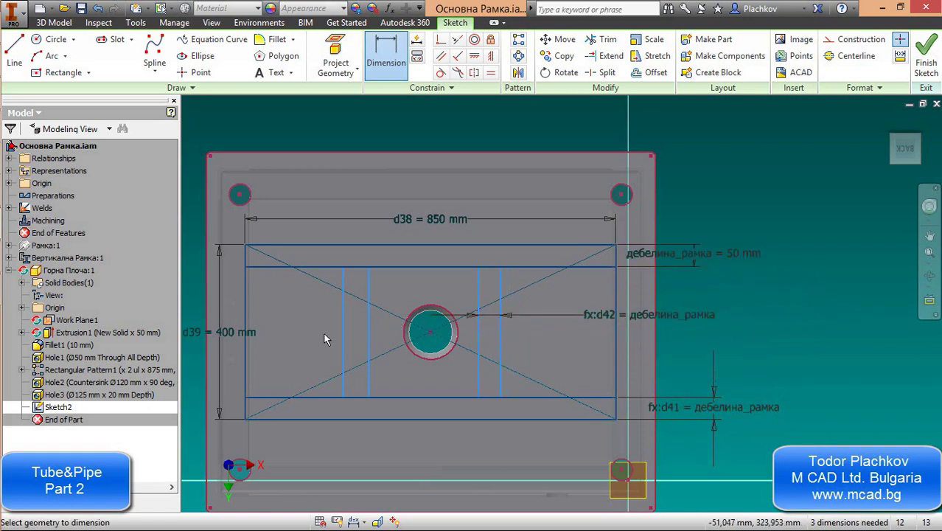
Dimension the spacing of the left-hand pair of vertical rib lines and link it to the right rib's width dimension
click(353, 319)
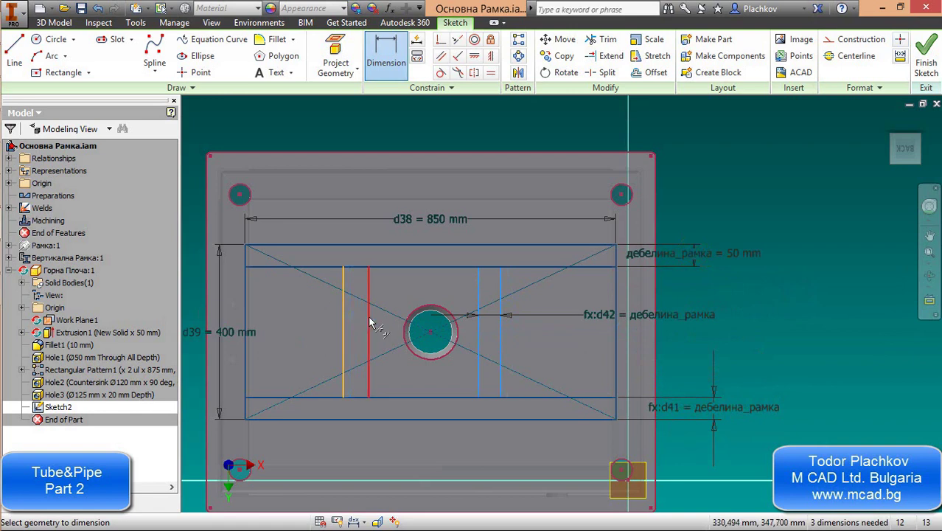
click(370, 322)
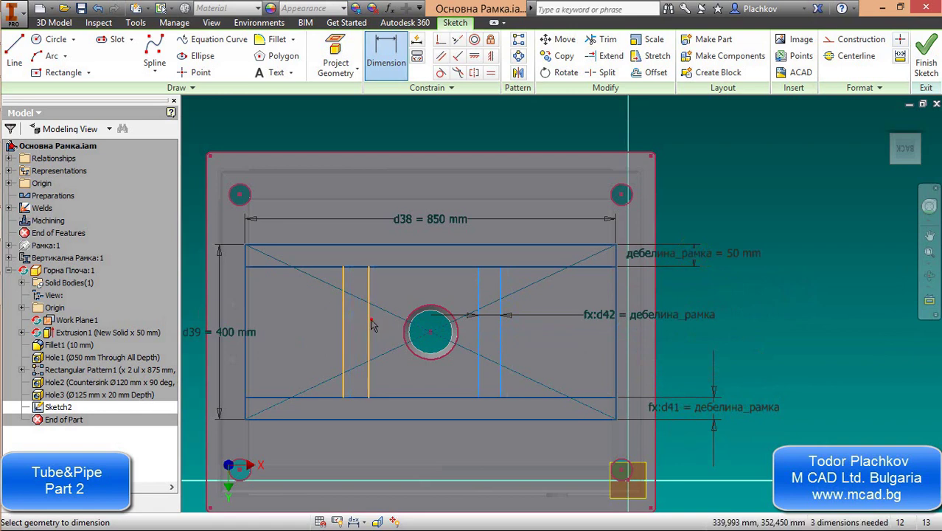
click(723, 291)
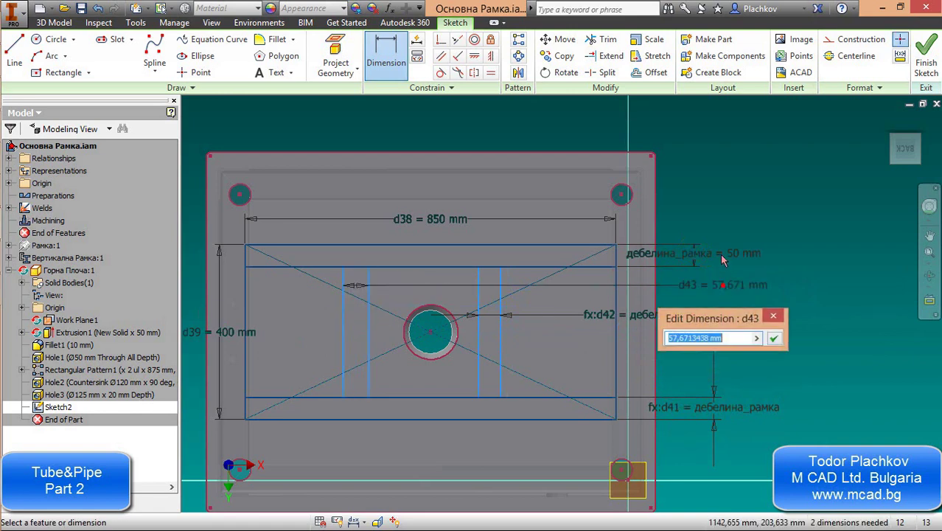
click(647, 314)
click(778, 338)
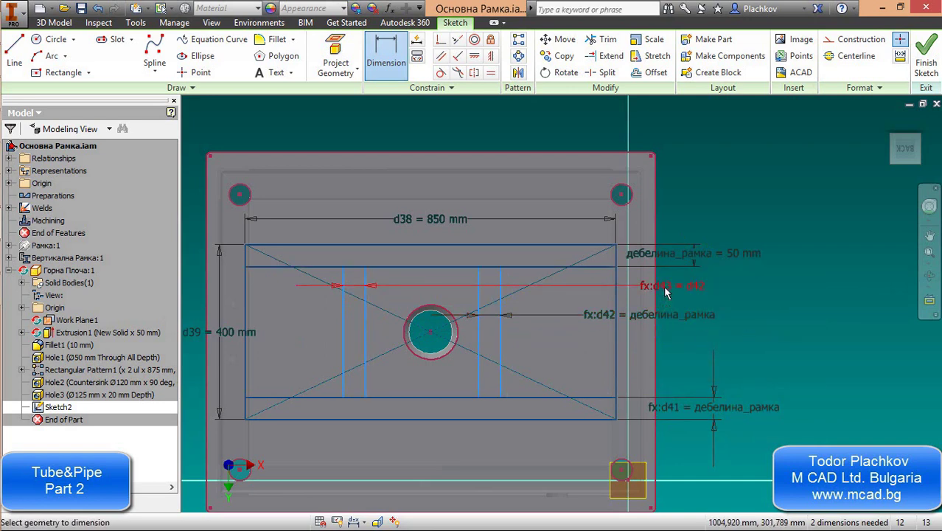
Dimension the right rib's inner line from the rectangle's centre point and set the distance to 150 mm
click(430, 330)
click(479, 332)
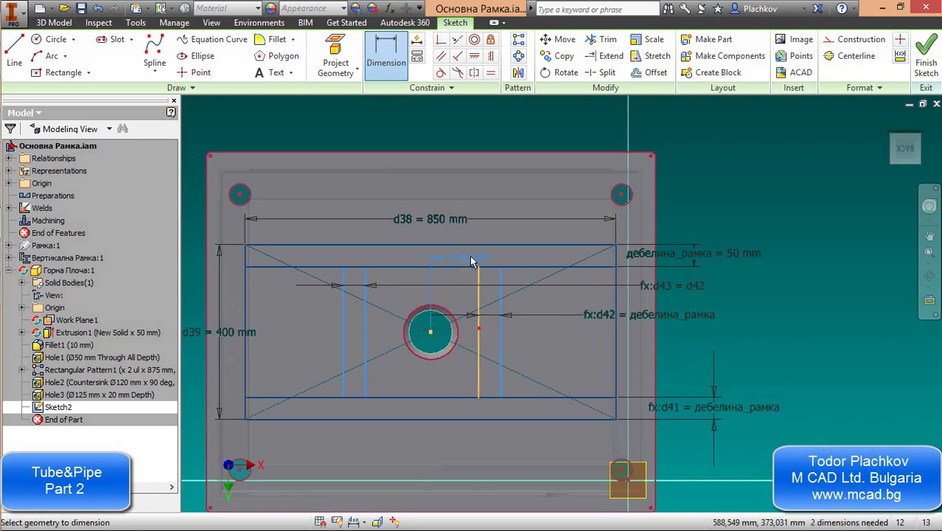
click(472, 184)
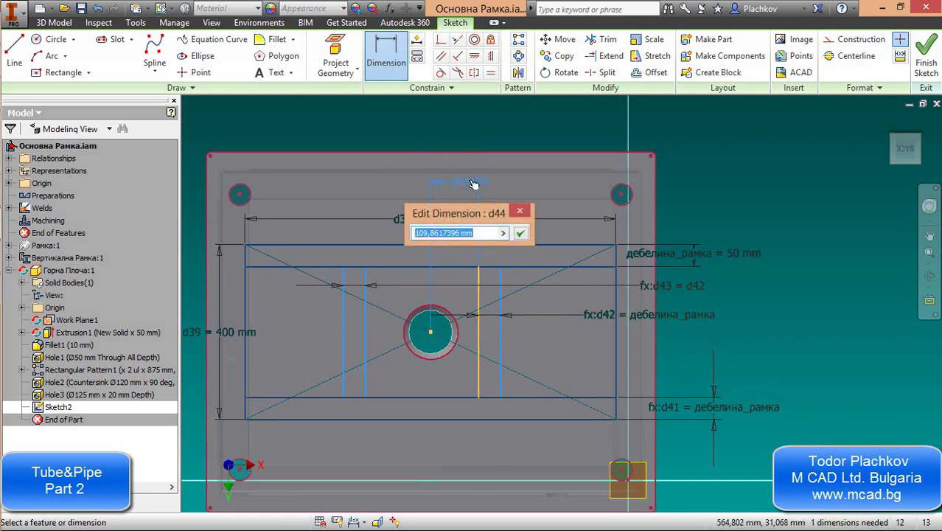
text(150)
key(Return)
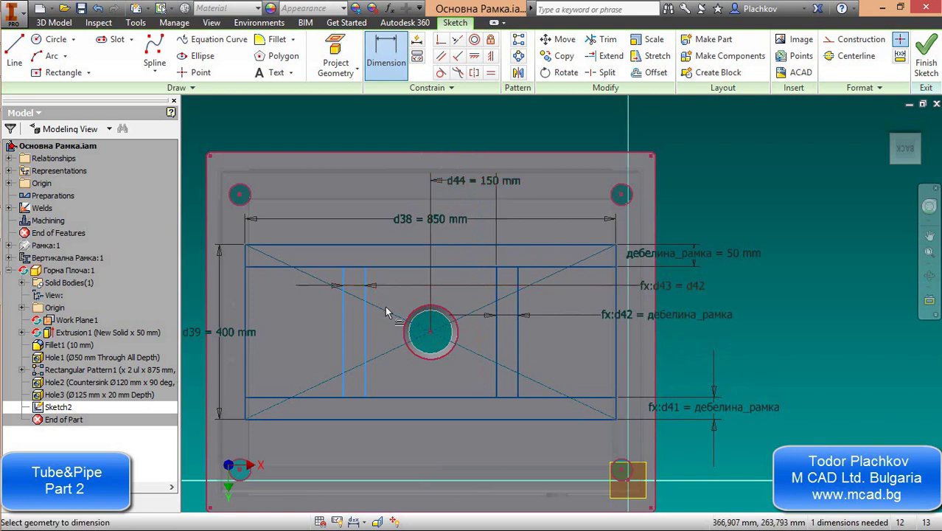
Dimension the left rib's inner line from the centre point and link its value to the right rib's 150 mm offset
click(365, 323)
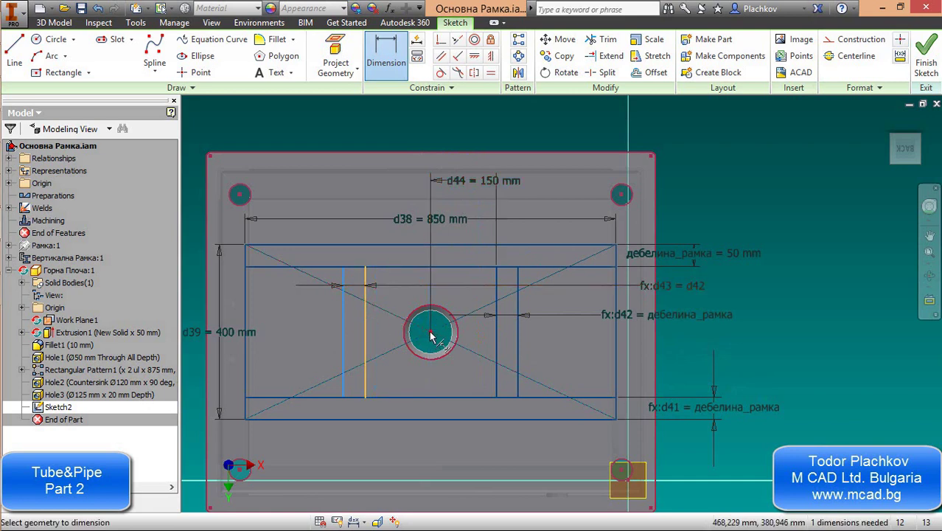
click(386, 183)
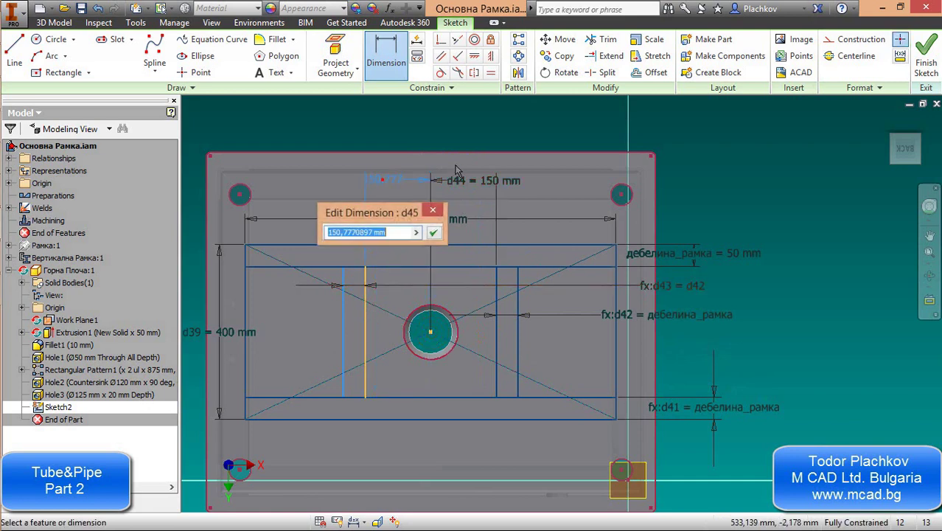
click(471, 179)
click(434, 234)
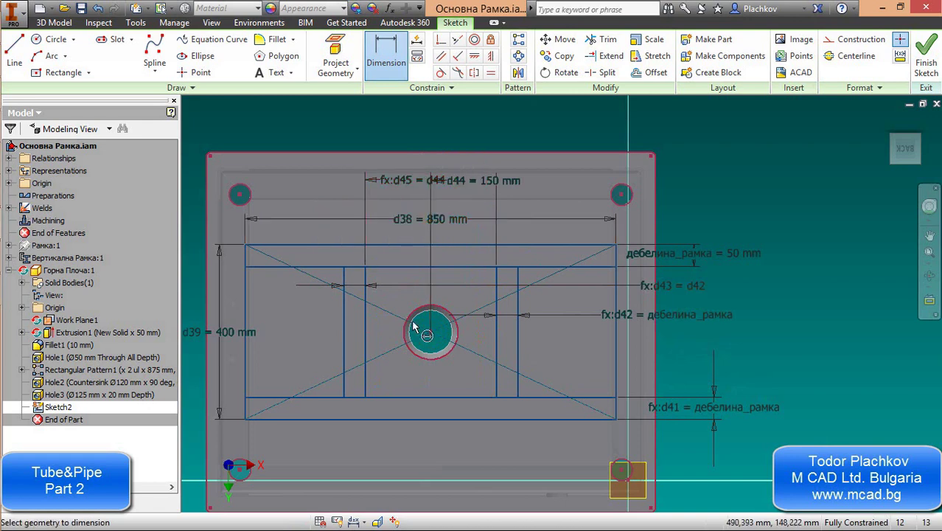
Finish the sketch and extrude only the rib-frame profile 125 mm outward as a join, leaving out the surrounding plate region
scroll(370, 310, up, 3)
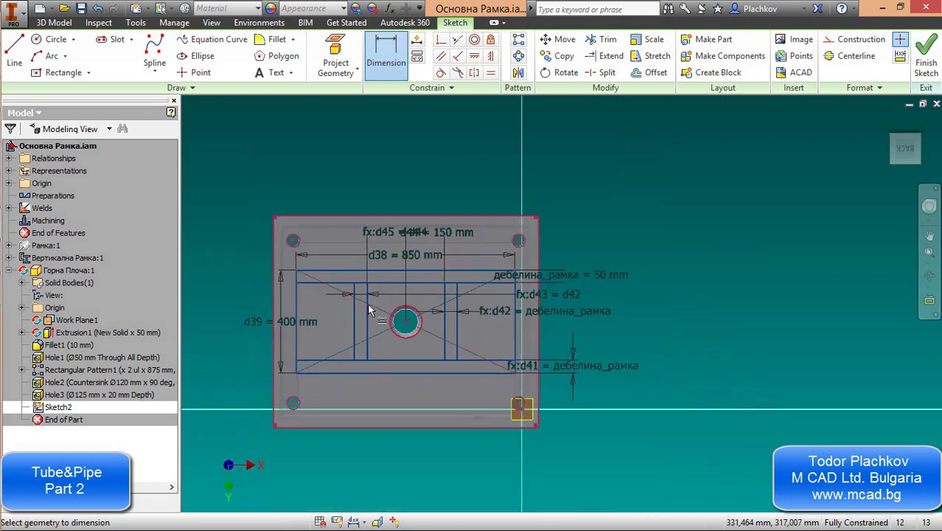
click(926, 59)
shift+middle_drag(652, 186, 380, 254)
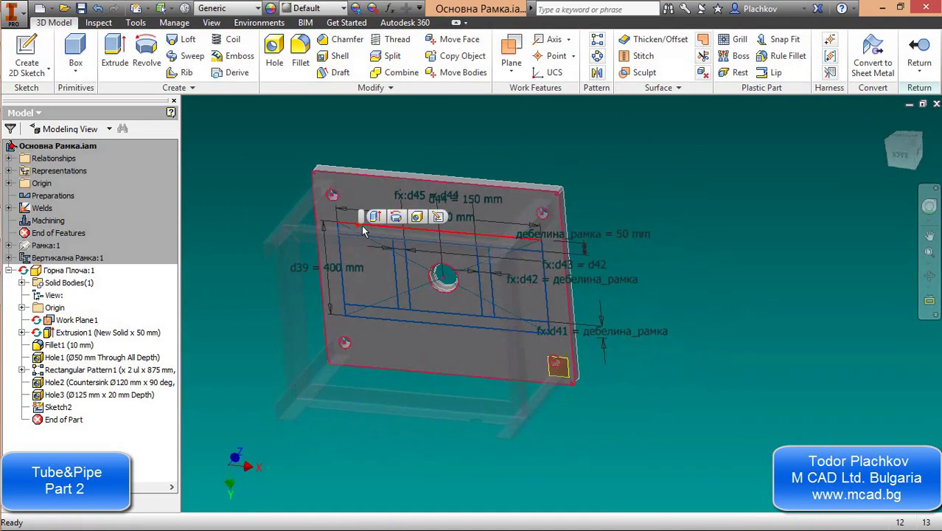
key(e)
middle_drag(381, 224, 419, 307)
click(418, 291)
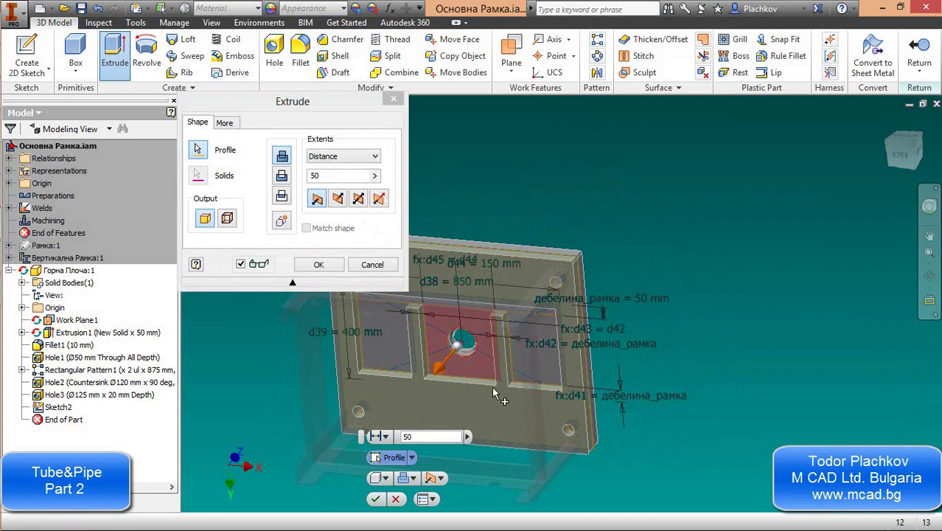
mouse_move(521, 374)
shift+middle_down()
mouse_move(542, 317)
mouse_move(560, 327)
mouse_move(466, 310)
shift+middle_up()
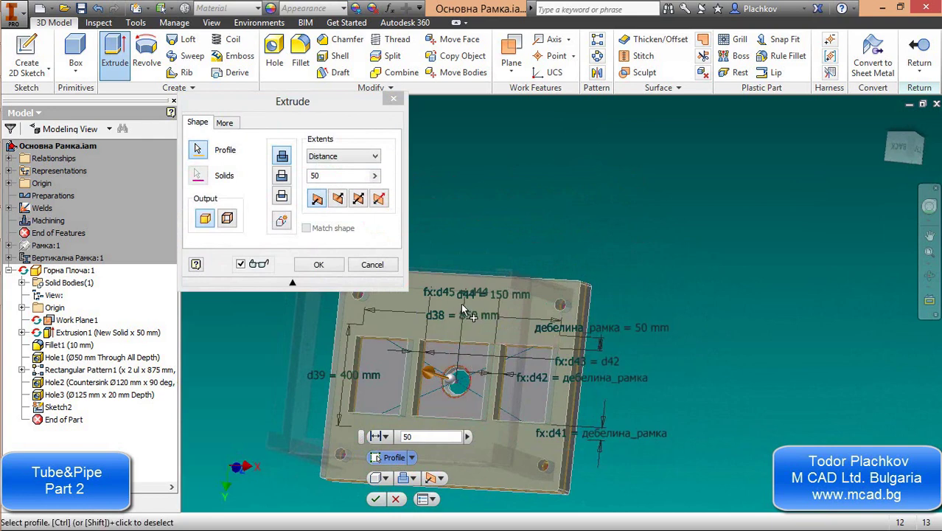
click(463, 310)
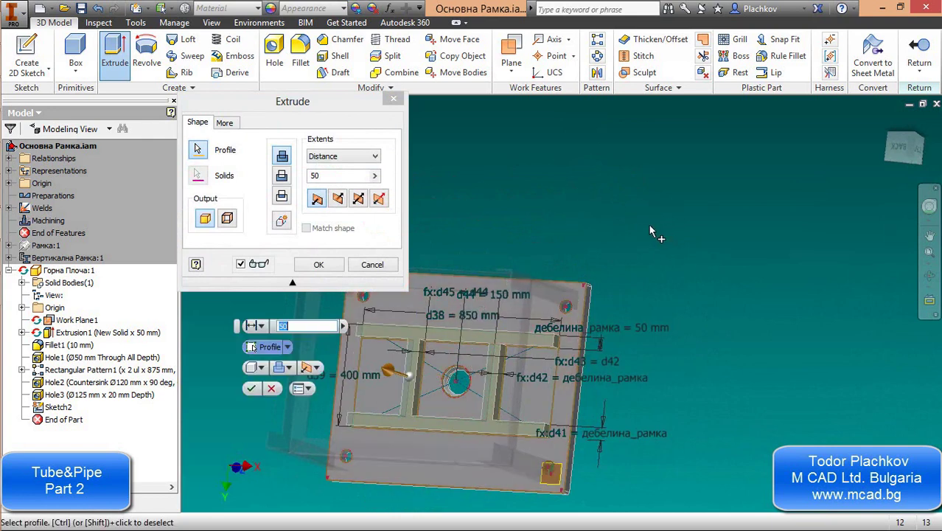
shift+middle_drag(653, 233, 431, 306)
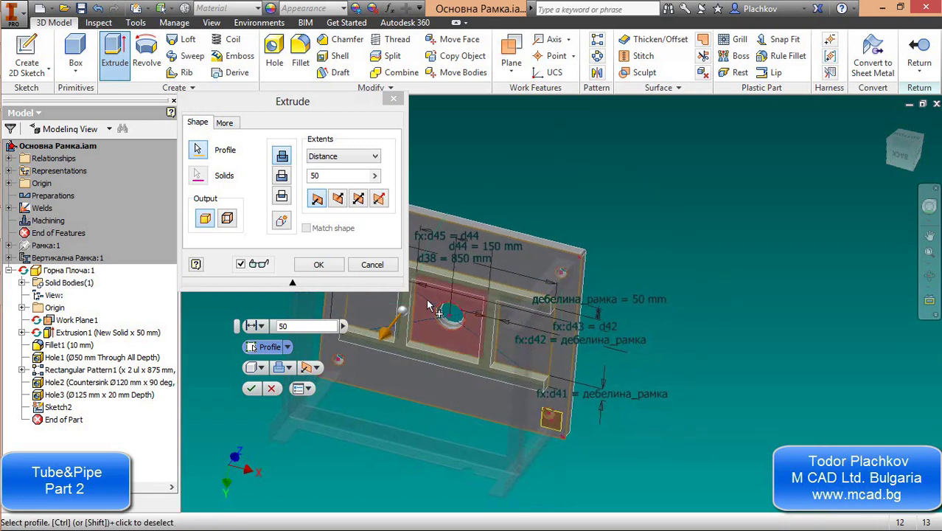
double_click(327, 175)
text(12)
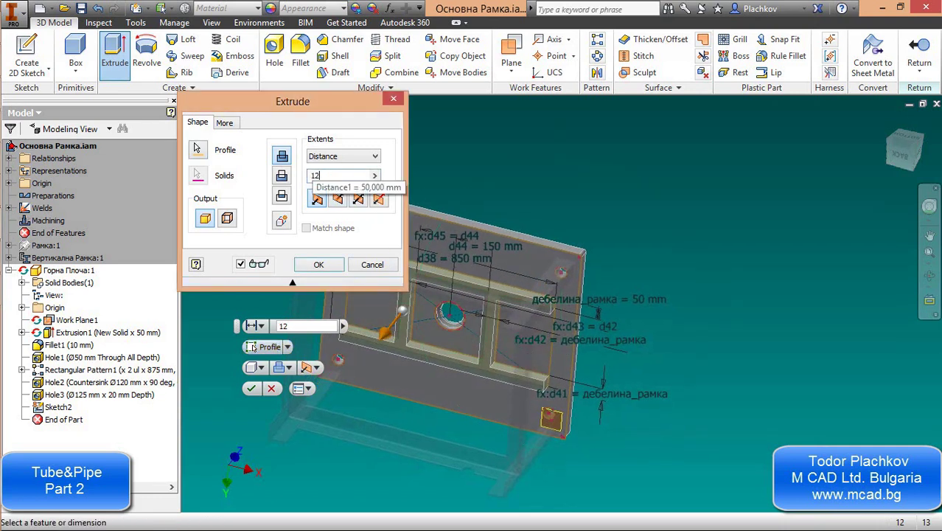
text(5)
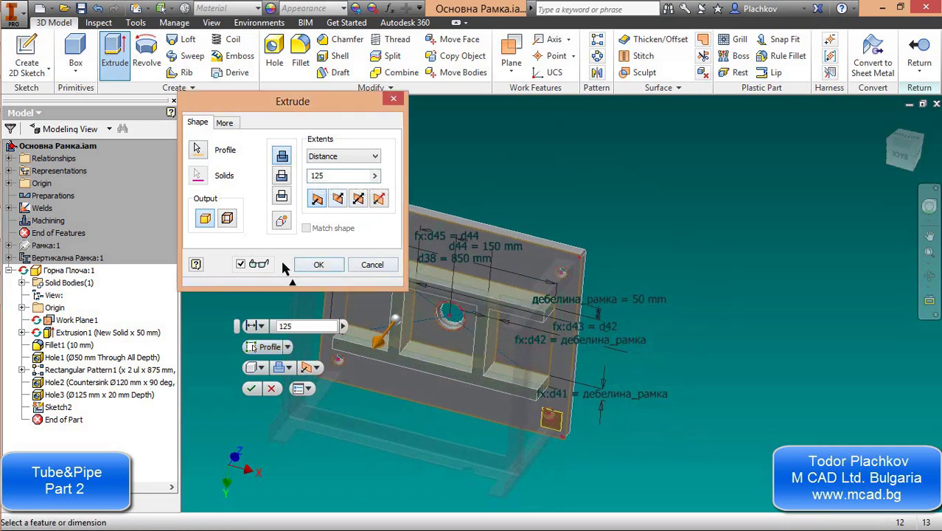
click(300, 266)
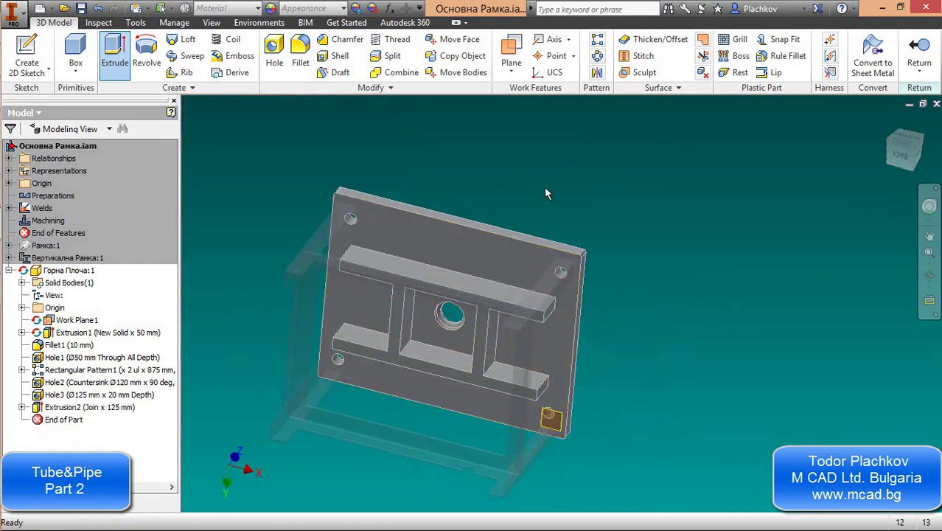
Start a linear hole on the inner side face of the left vertical rib, placed 150 mm from the face's outer long edge
scroll(475, 294, down, 3)
key(F4)
drag(475, 294, 445, 364)
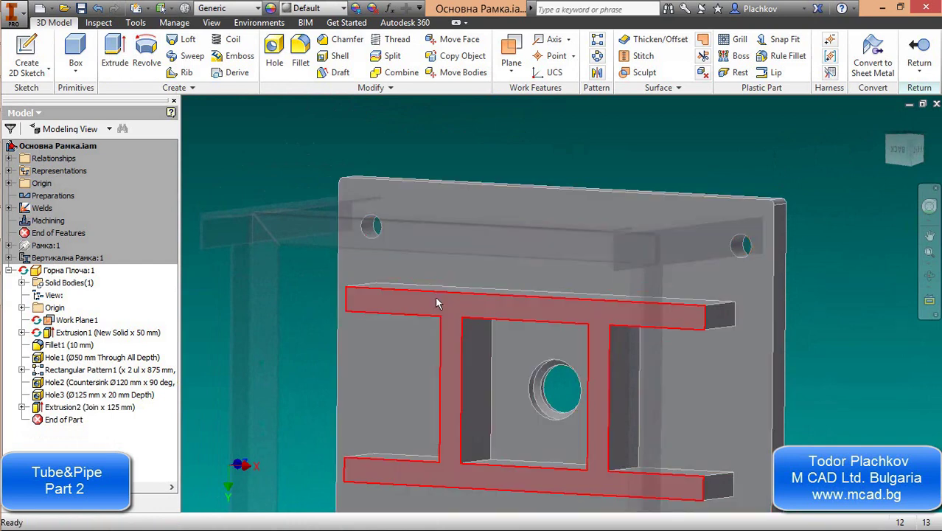
click(273, 49)
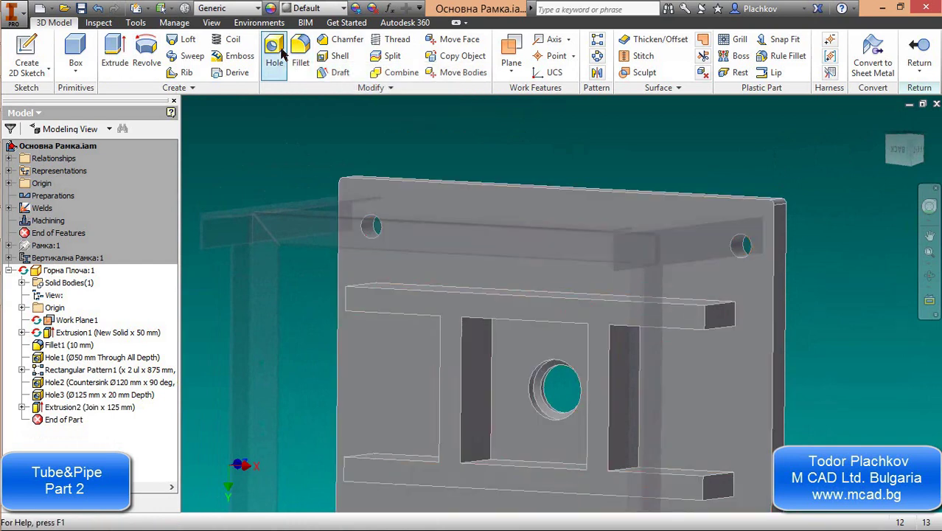
click(472, 390)
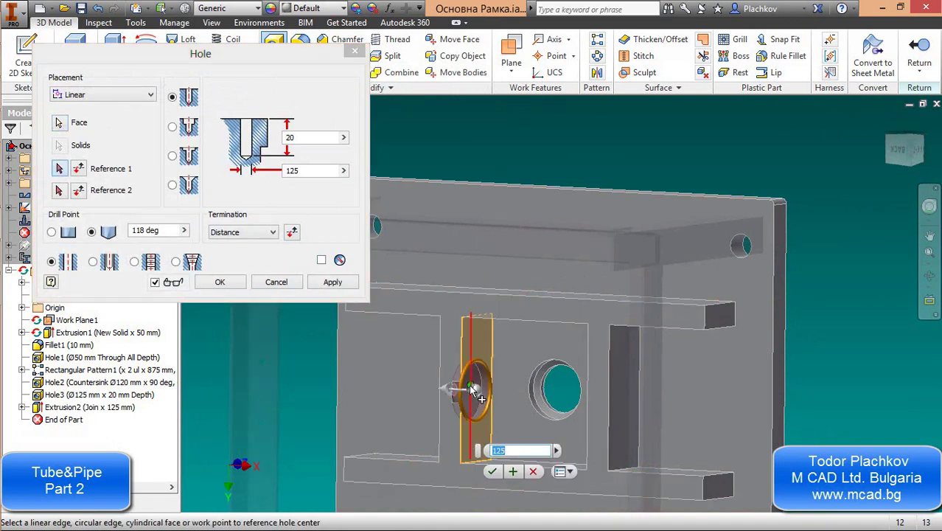
click(466, 322)
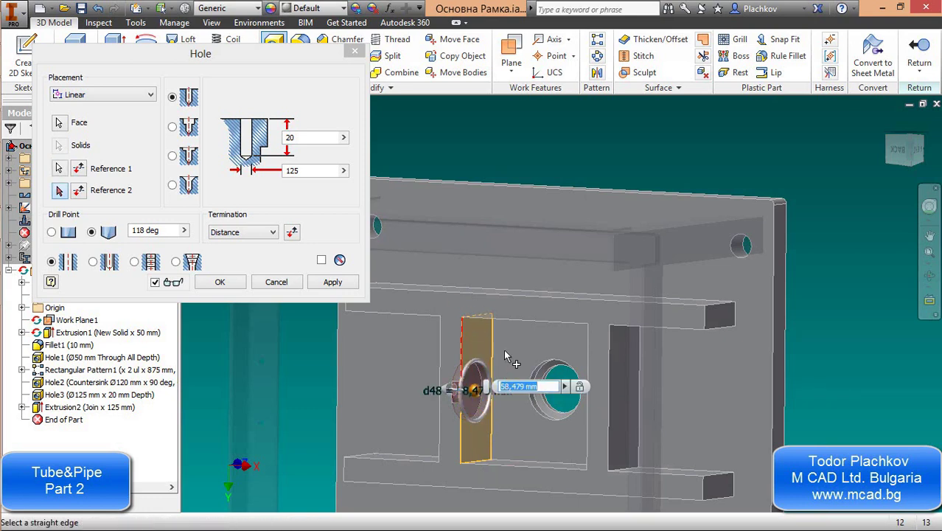
text(150)
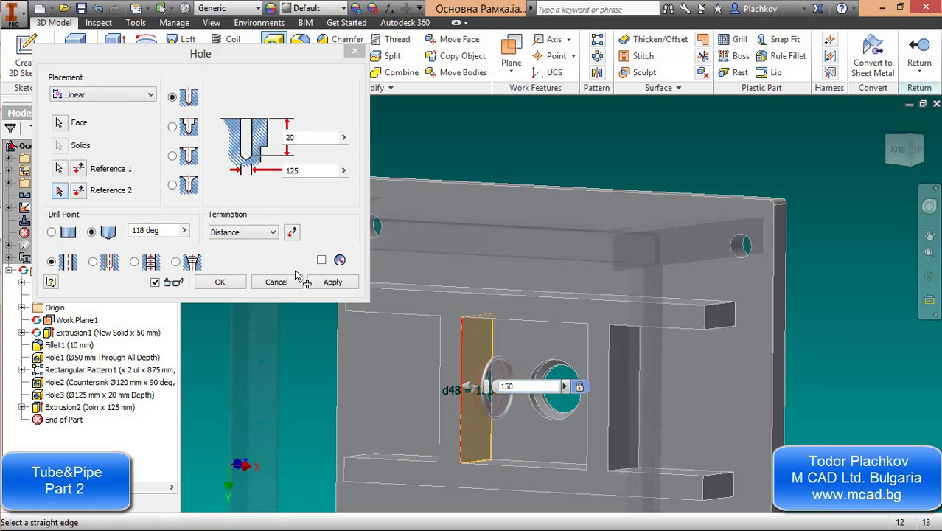
Position the hole 150 mm from the rib face's upper short edge and 0 mm from its long outer edge
click(518, 384)
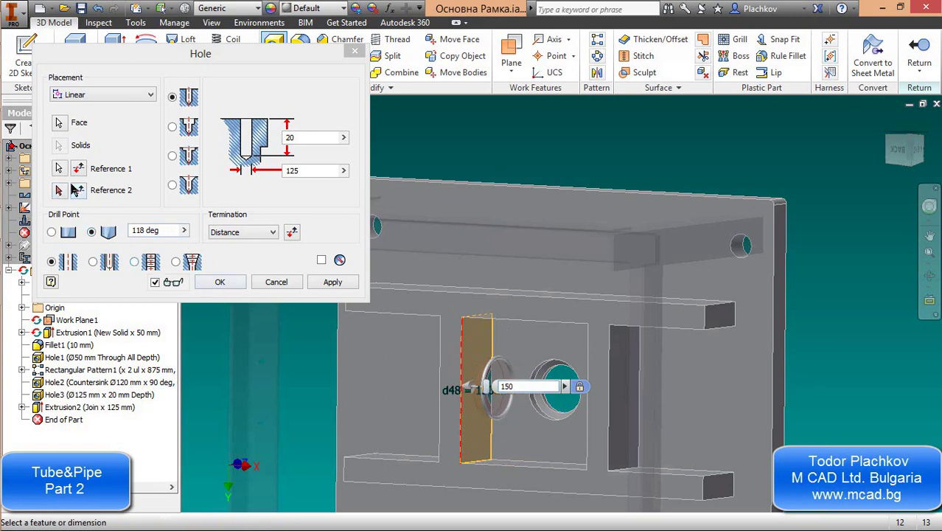
click(70, 189)
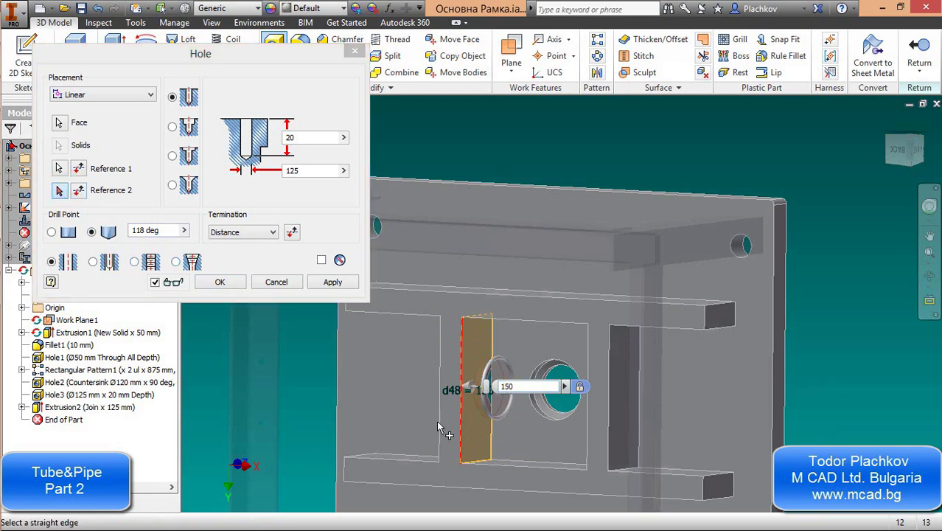
scroll(457, 412, down, 5)
scroll(603, 419, up, 3)
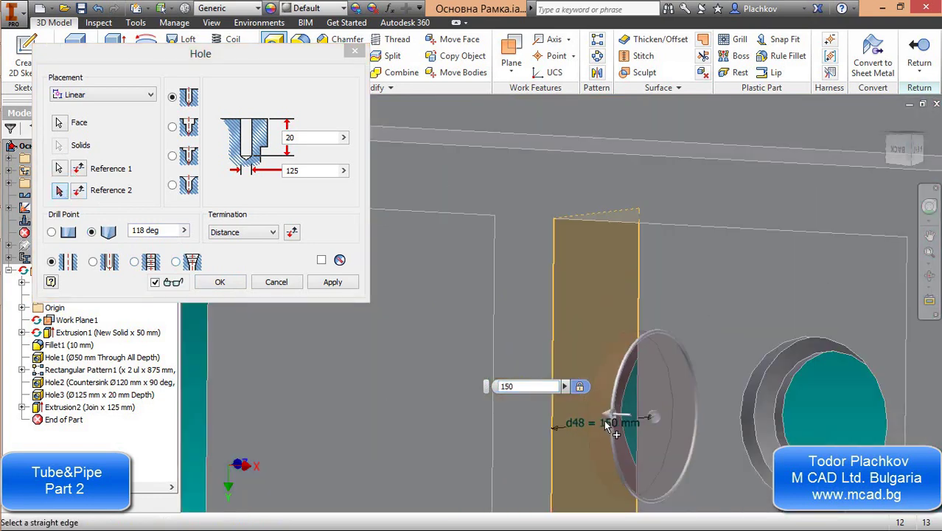
scroll(625, 426, down, 2)
scroll(625, 425, up, 2)
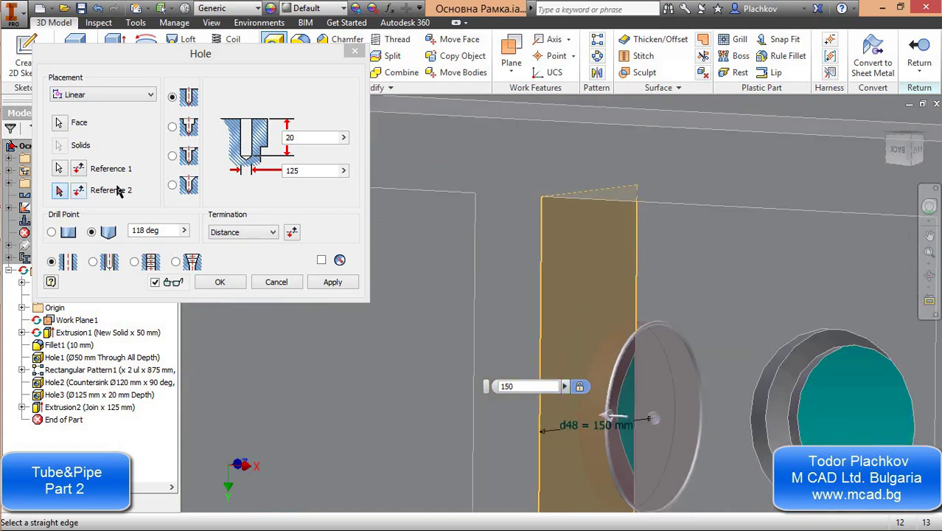
click(59, 168)
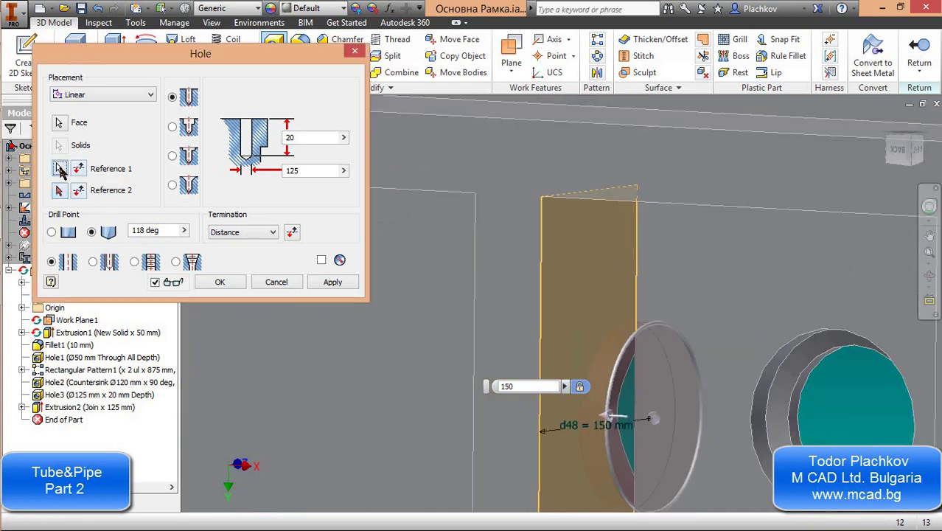
click(547, 195)
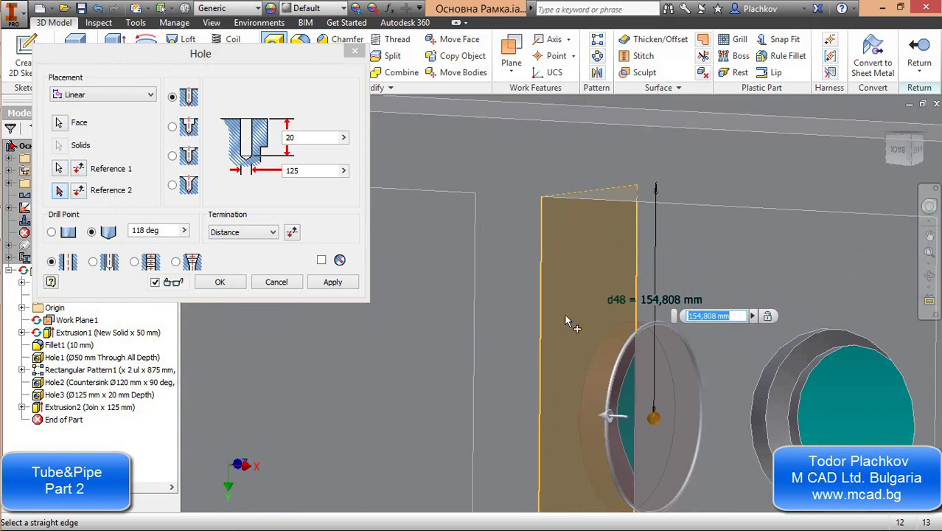
text(150)
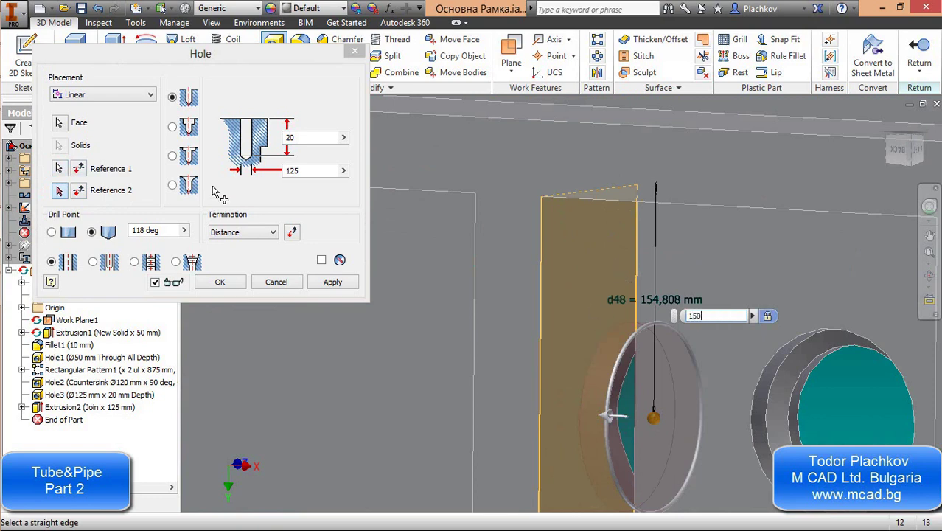
key(Return)
click(539, 326)
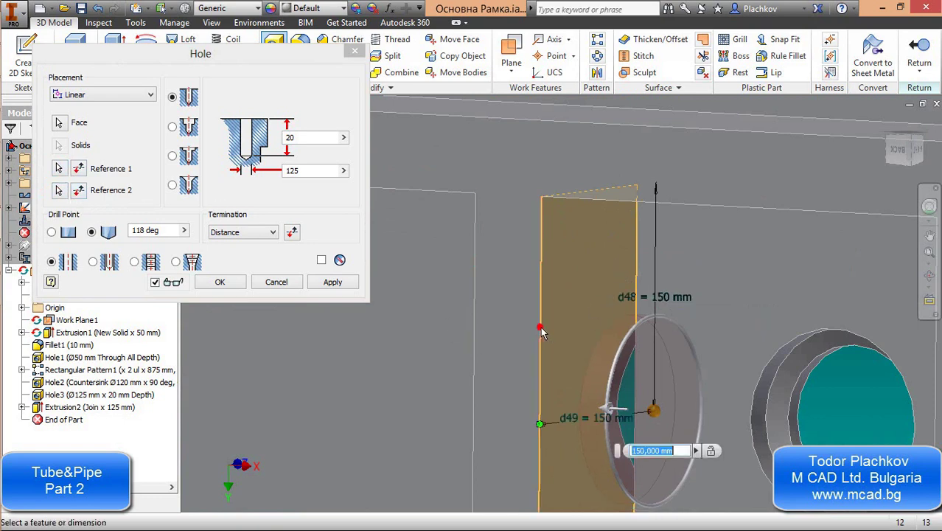
text(0)
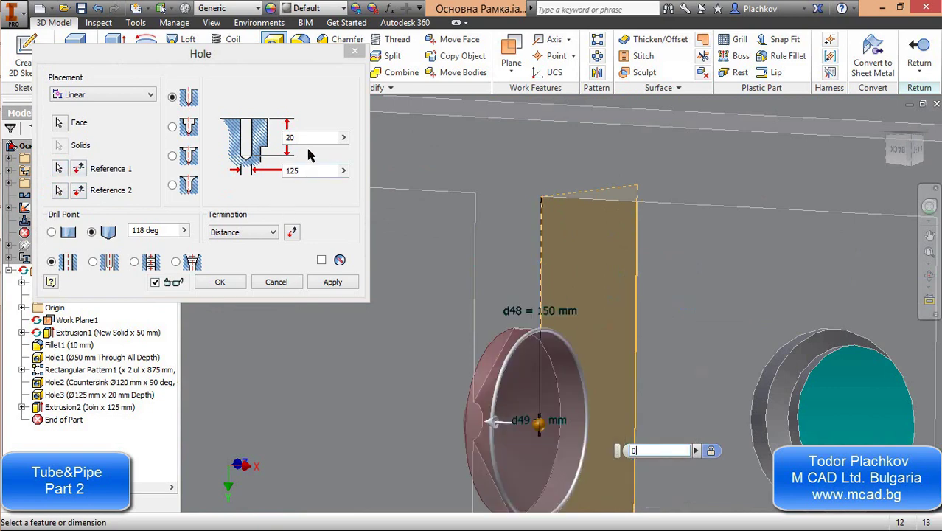
Set the rib hole's termination to Through All with a 125 mm diameter and create it
click(229, 231)
click(234, 249)
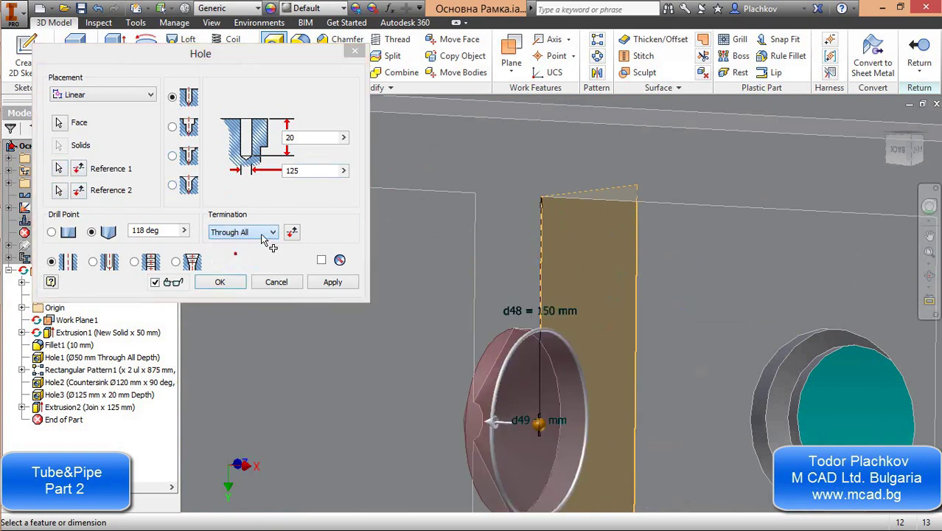
click(297, 171)
double_click(298, 170)
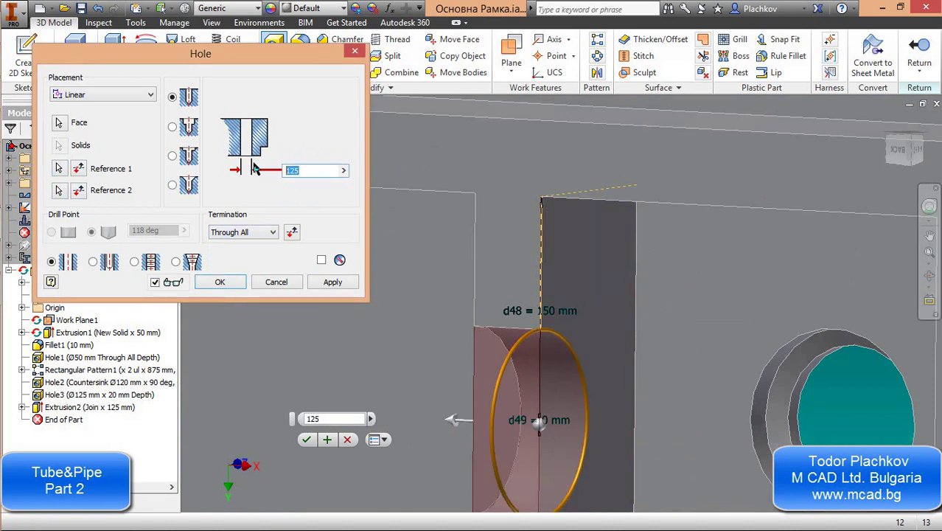
click(220, 281)
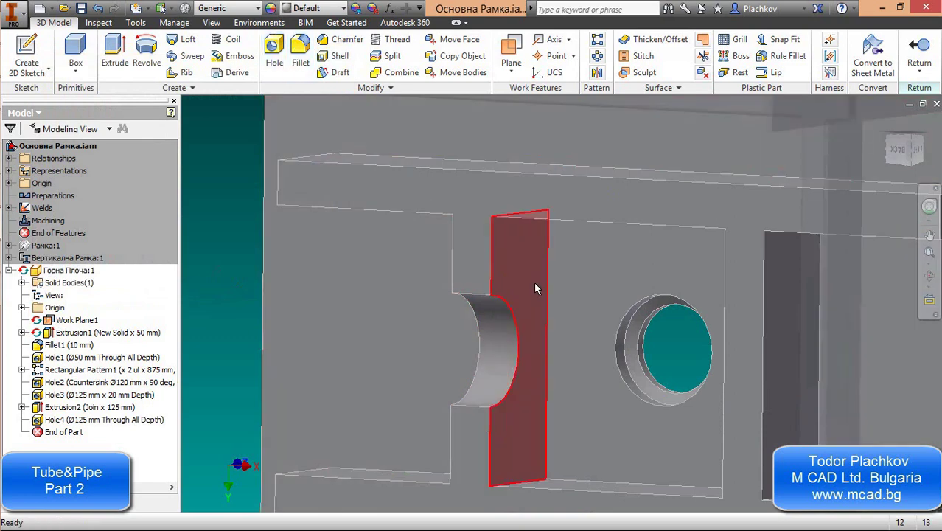
Fillet the two edges where the half-round cutout meets the left rib's outer face with a 25 mm radius
click(472, 295)
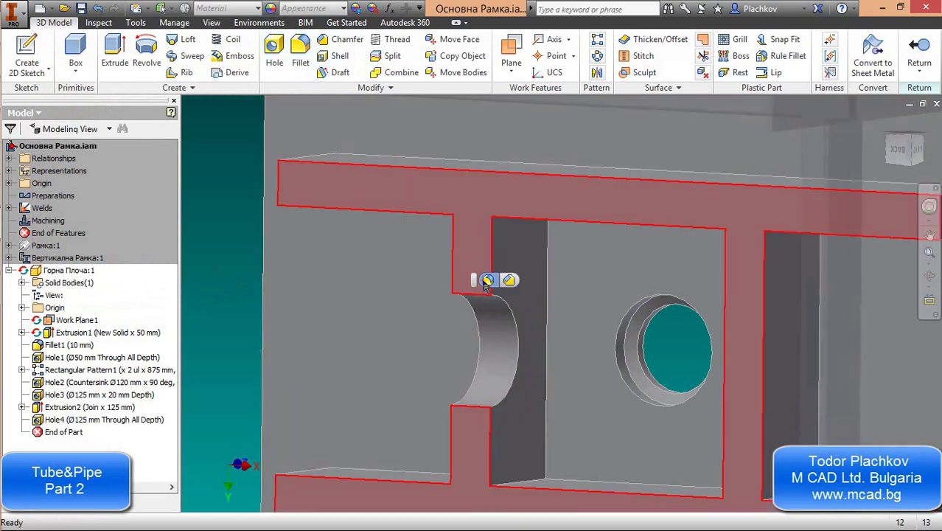
click(486, 280)
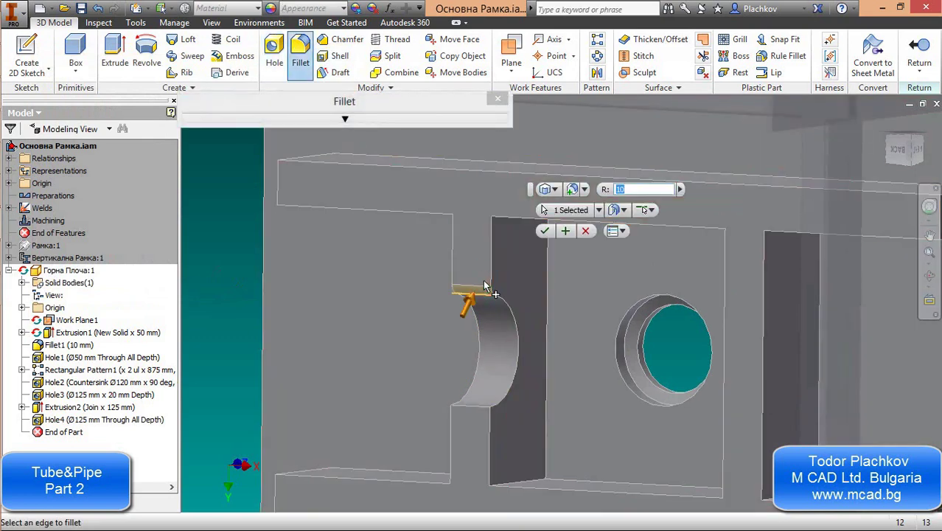
click(470, 404)
scroll(604, 356, down, 3)
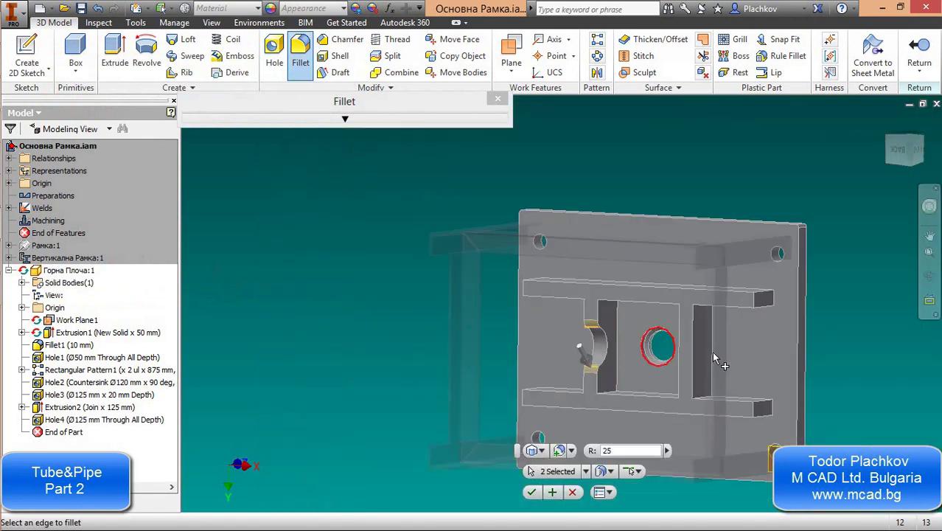
middle_drag(711, 351, 497, 202)
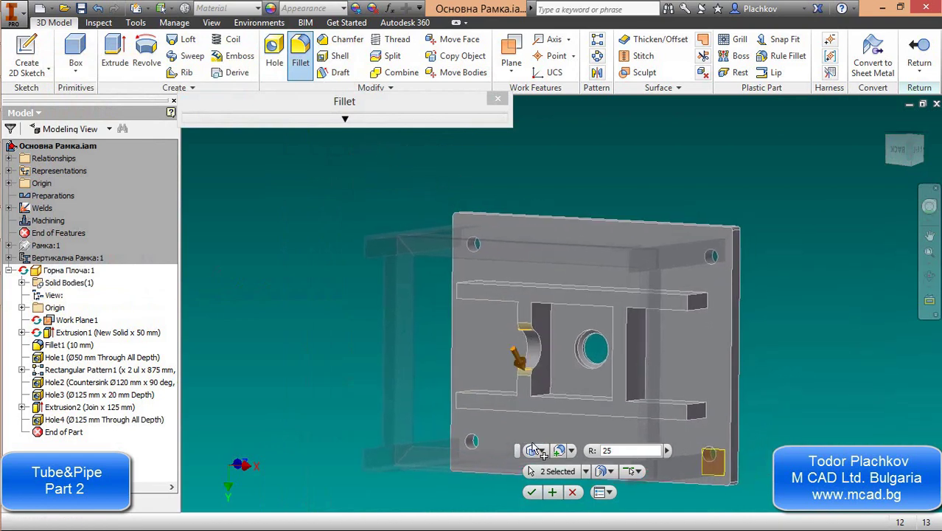
click(531, 491)
Start a sketch on the plate face between the ribs and place a point about 78 mm directly above the centre hole's centre
scroll(567, 361, up, 5)
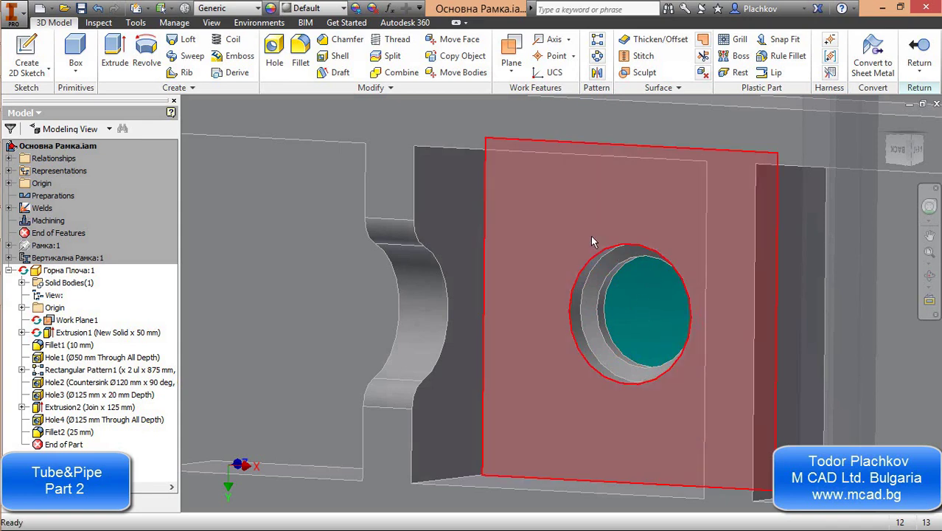
click(590, 236)
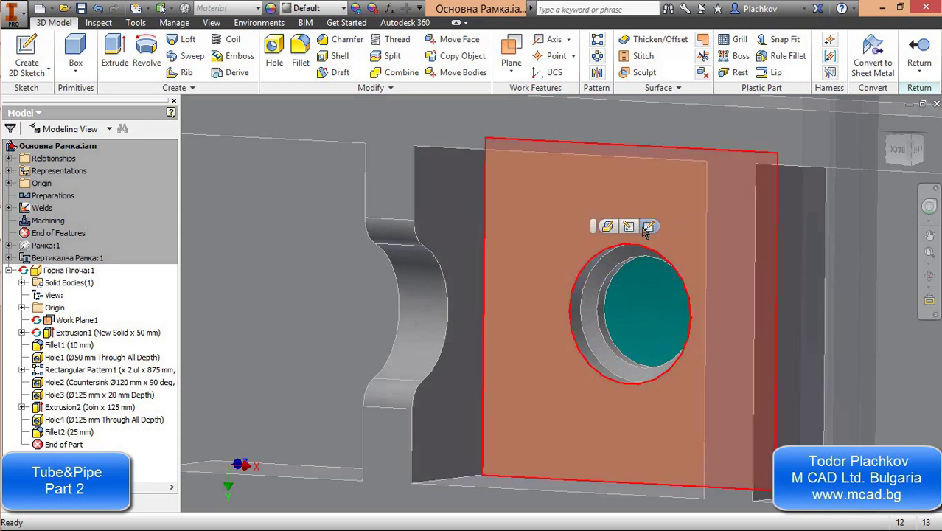
click(648, 226)
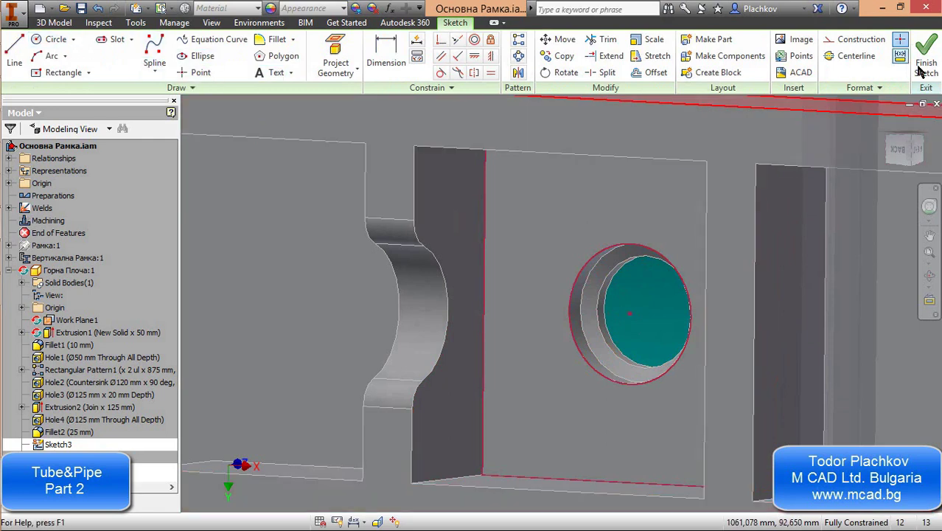
click(901, 149)
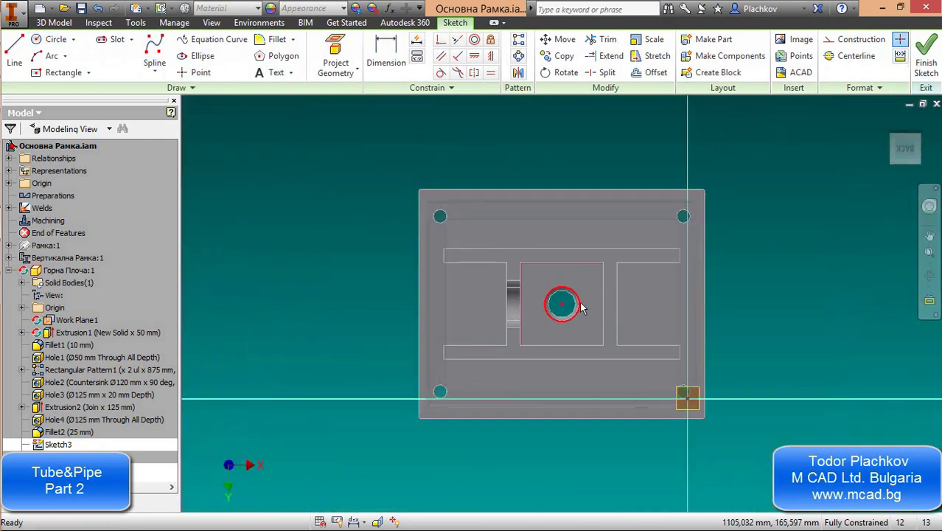
scroll(582, 308, up, 5)
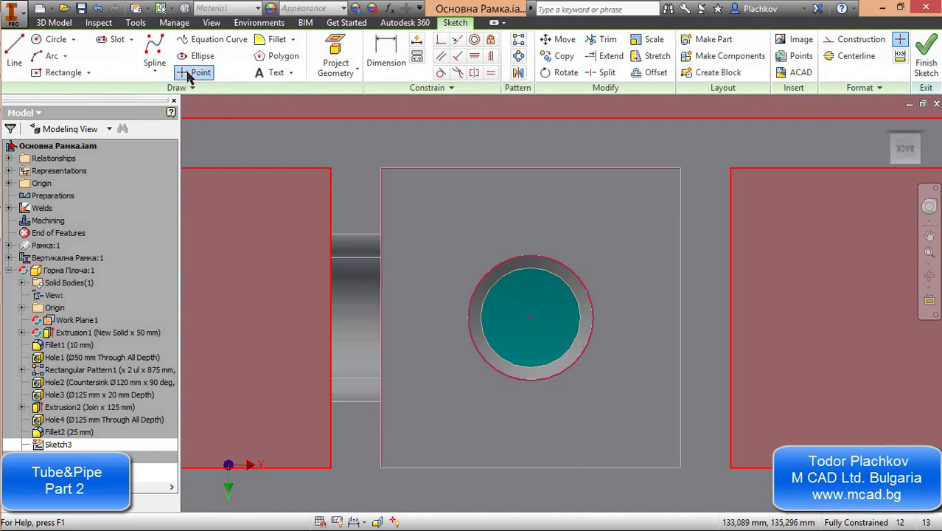
click(189, 73)
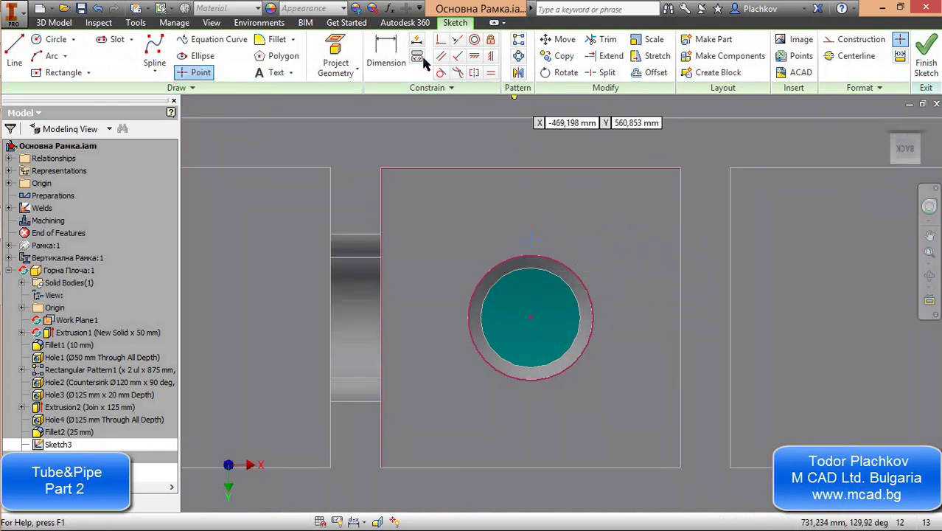
Dimension the point vertically from the centre hole's centre at 100 mm and finish the sketch
click(386, 53)
click(531, 317)
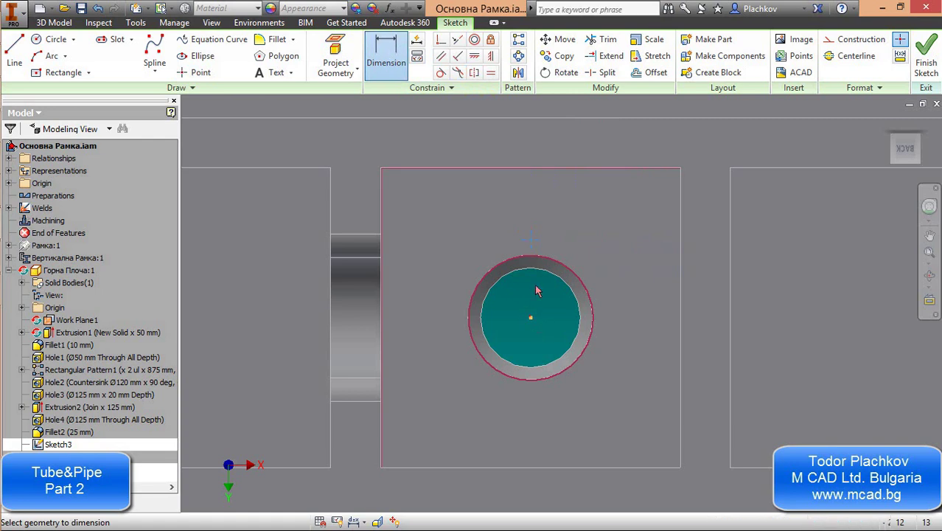
click(531, 244)
click(630, 282)
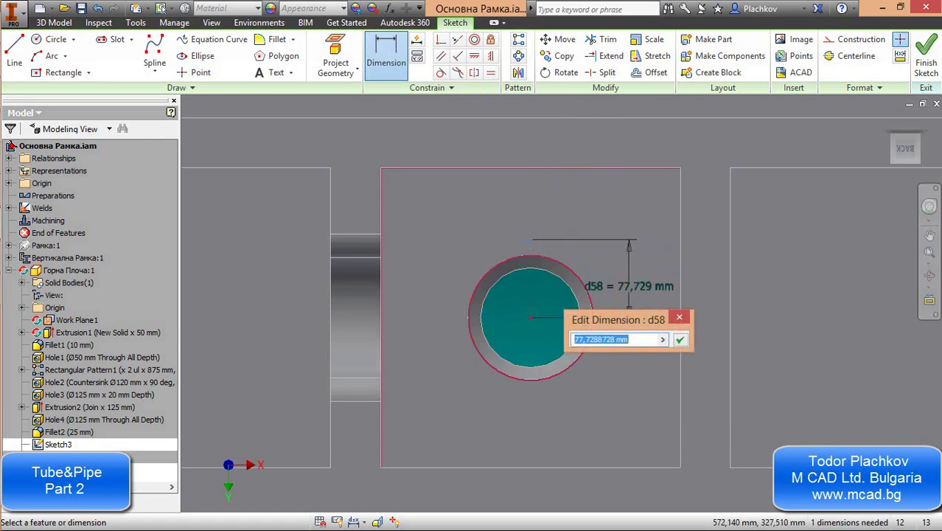
text(100)
key(Return)
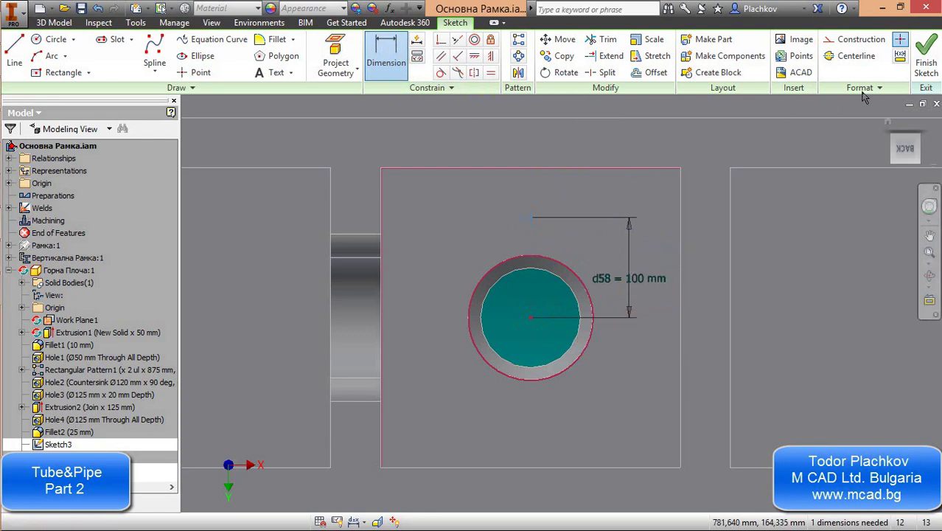
click(925, 60)
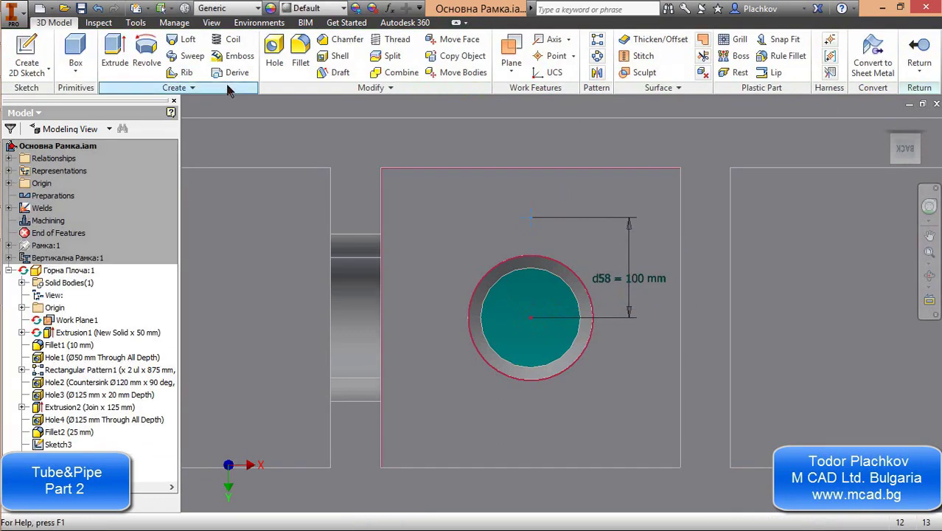
Start a tapped hole on the sketch point with the ISO Metric profile thread type and size 20
click(274, 62)
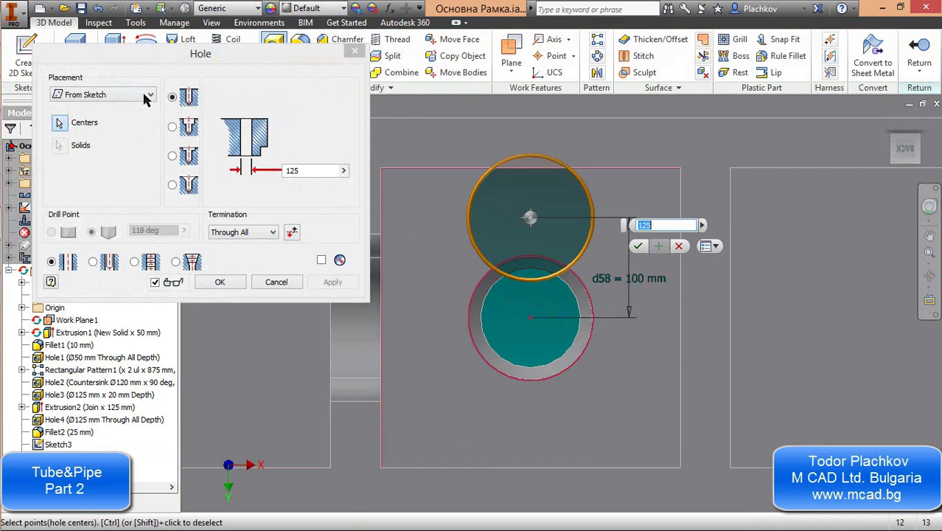
click(135, 263)
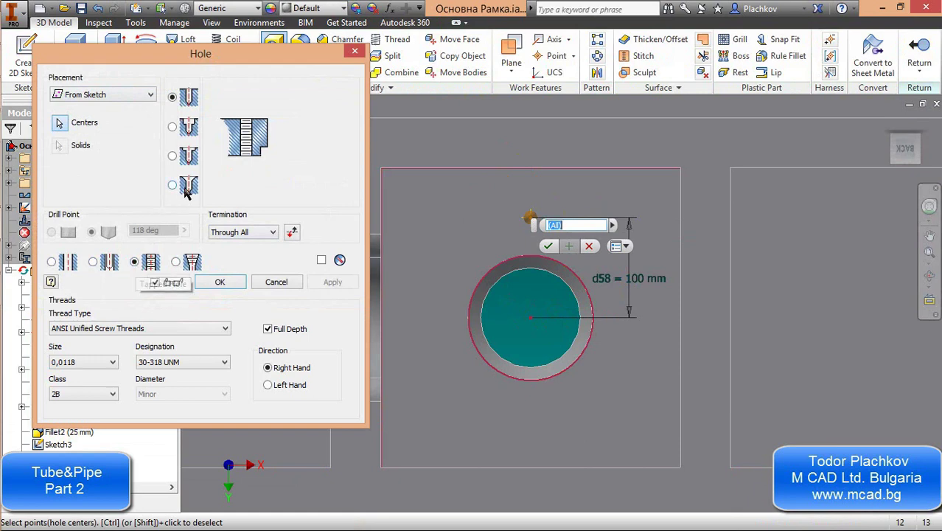
click(81, 330)
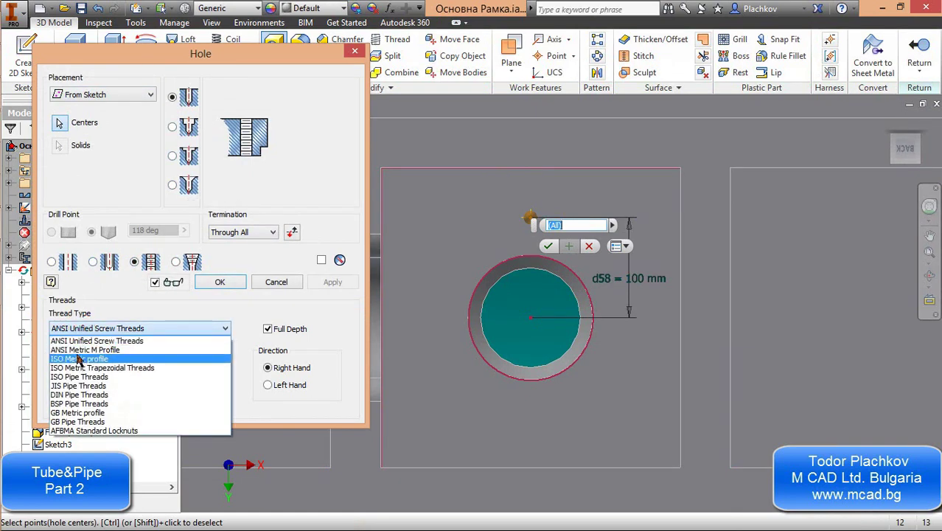
click(78, 358)
click(72, 360)
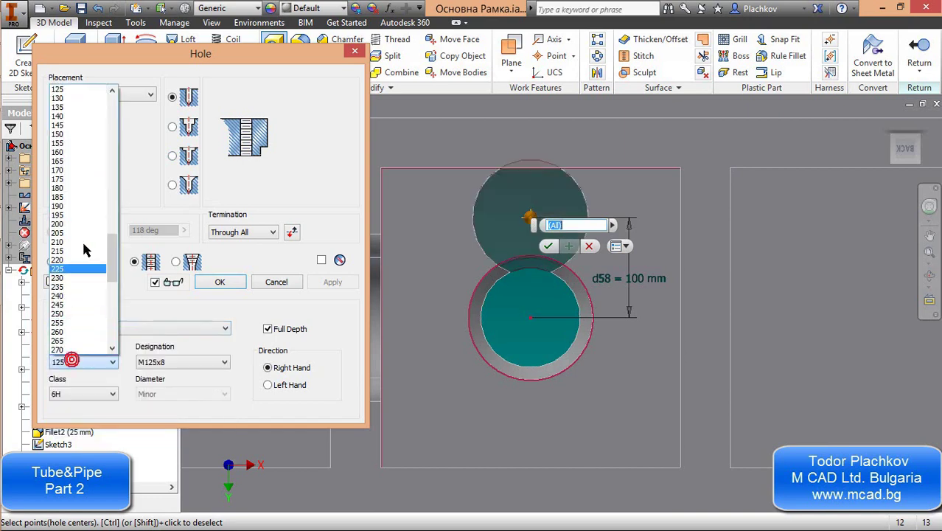
drag(116, 258, 112, 169)
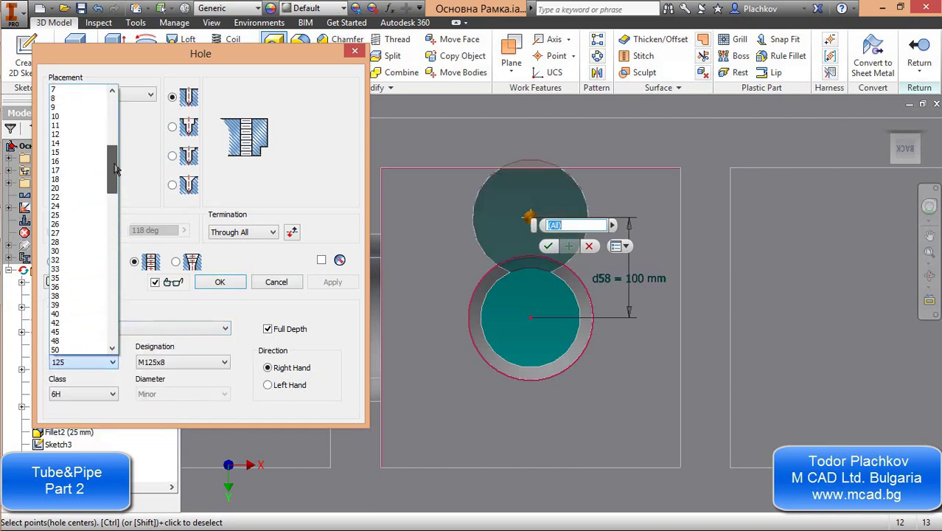
click(84, 189)
Create the M20x2.5 tapped hole with a distance termination of 40 mm and a full-depth right-hand thread
scroll(522, 247, down, 3)
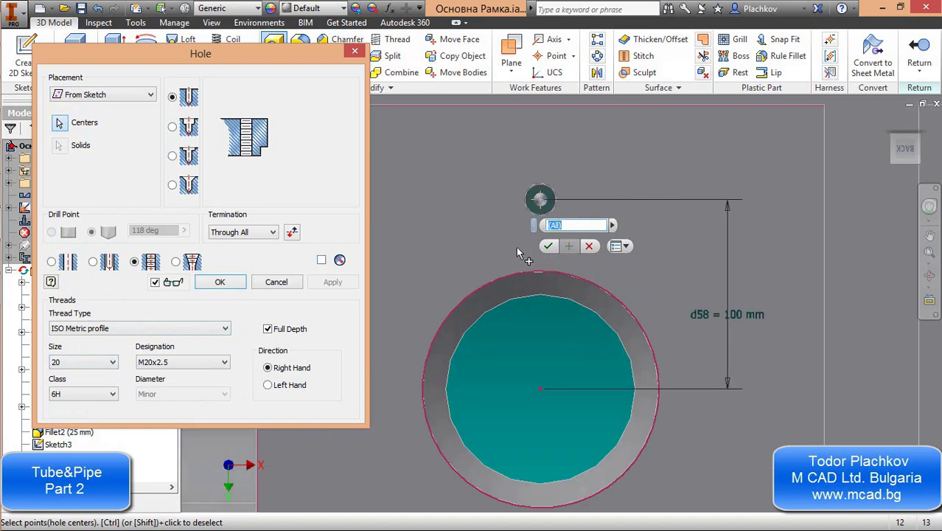
shift+middle_drag(556, 332, 546, 346)
click(250, 232)
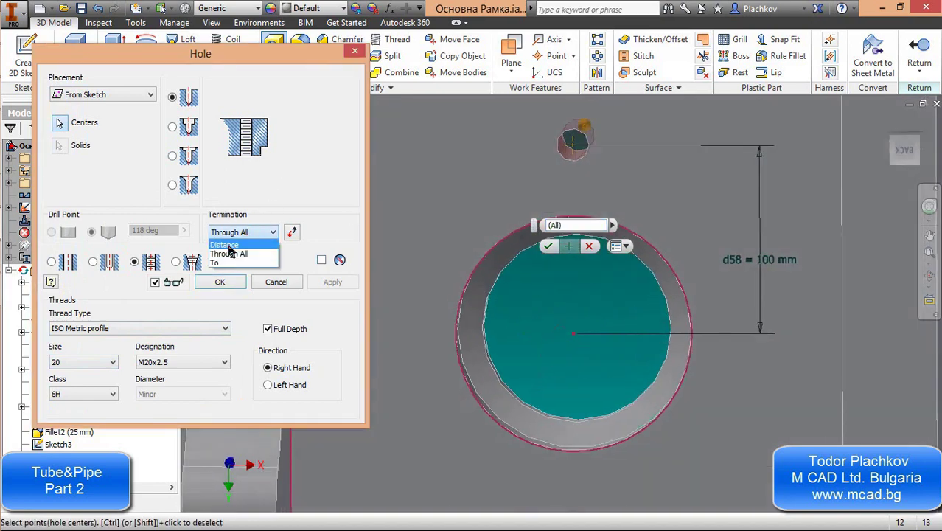
click(230, 244)
click(318, 138)
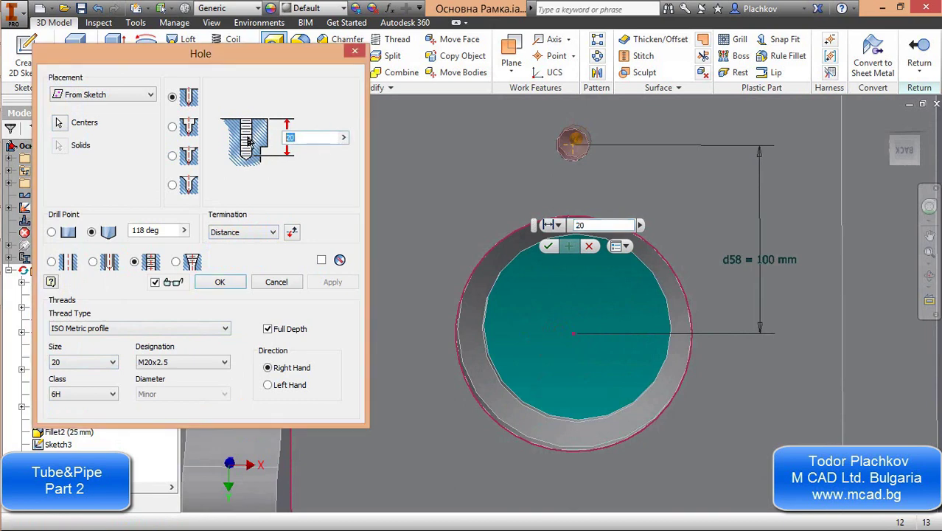
click(267, 329)
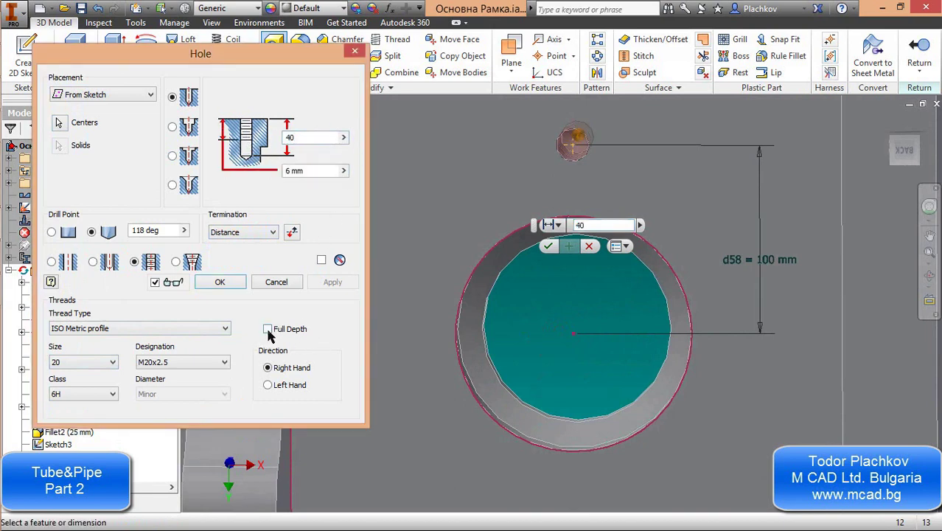
click(268, 329)
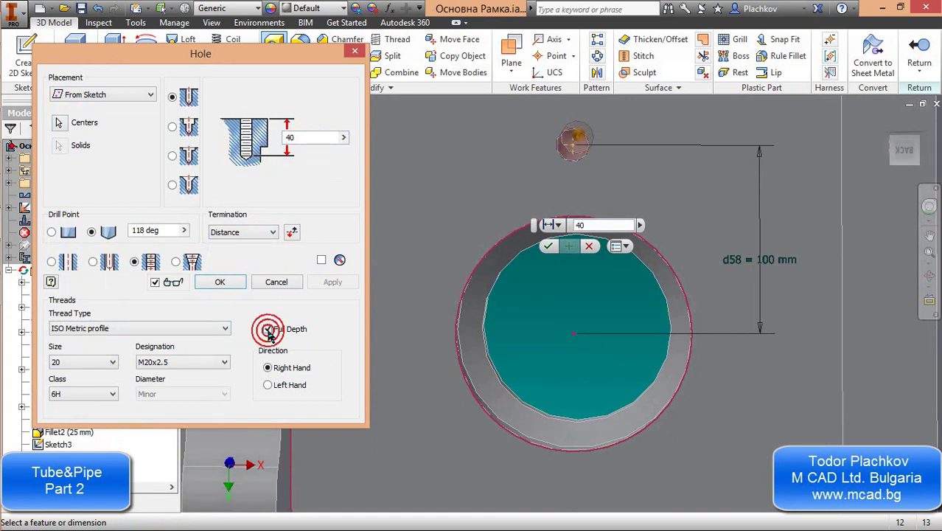
click(268, 330)
click(267, 330)
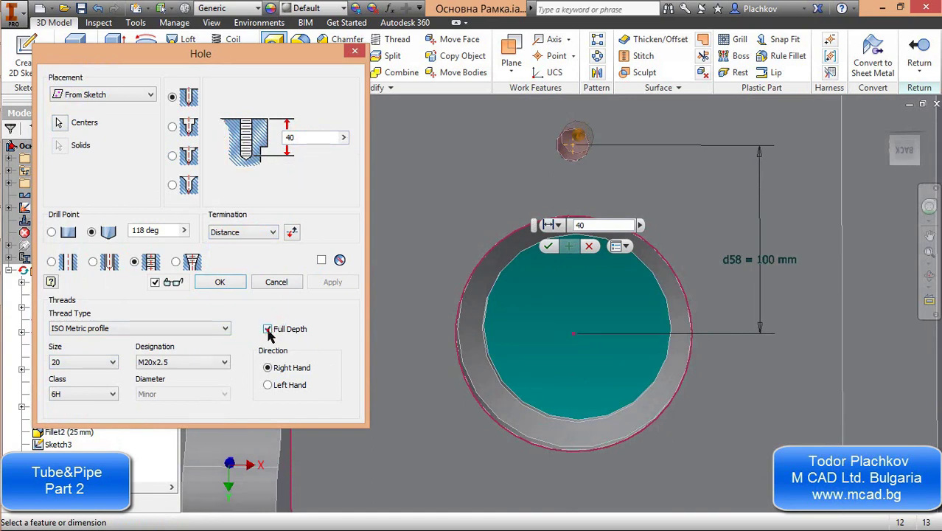
click(219, 283)
Start a circular pattern of the M20 tapped hole with the centre hole's axis as rotation axis
scroll(577, 149, up, 5)
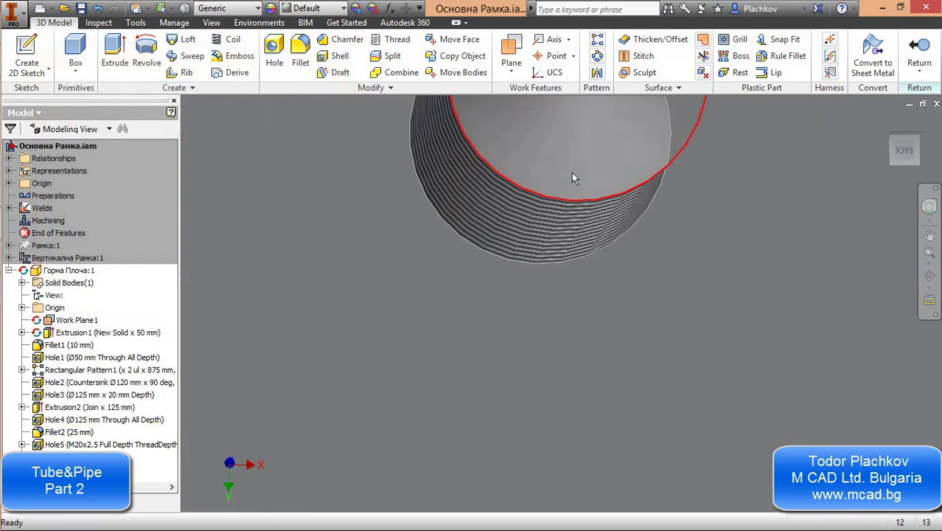
scroll(571, 172, down, 8)
middle_drag(525, 317, 518, 330)
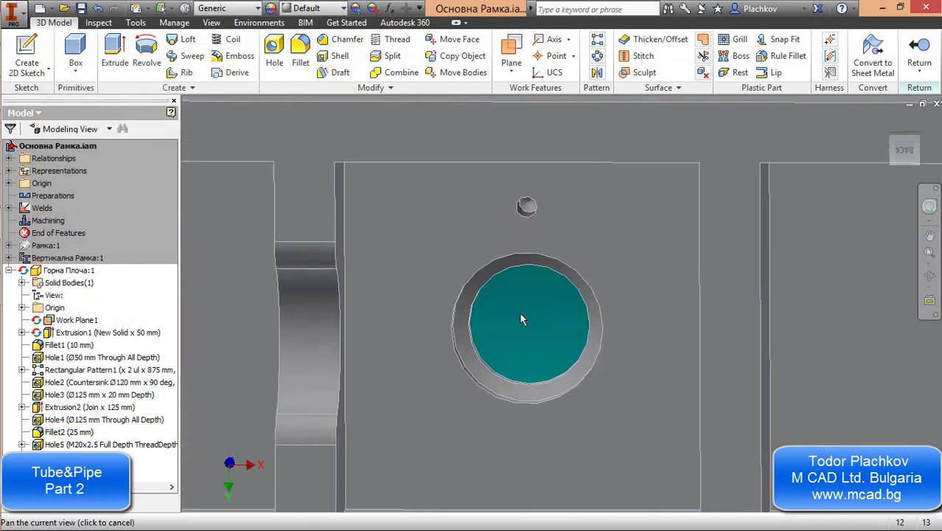
click(595, 57)
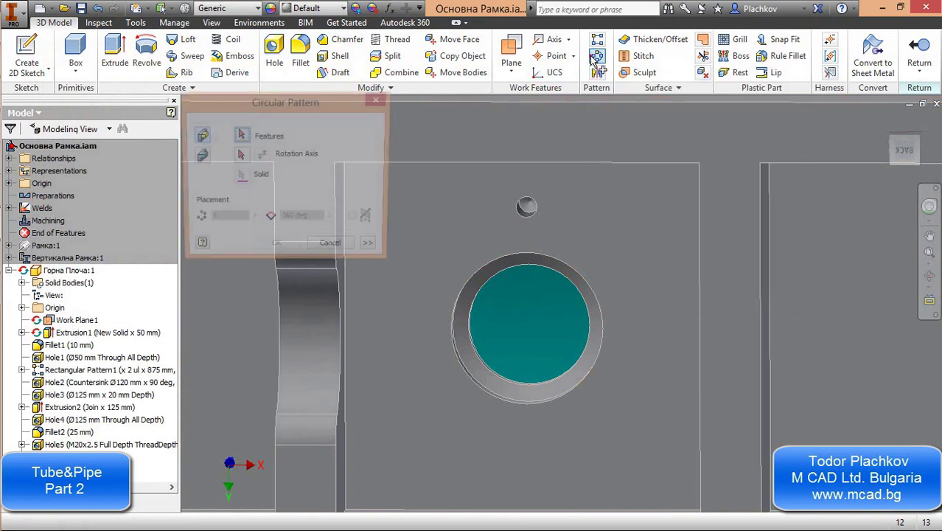
click(525, 217)
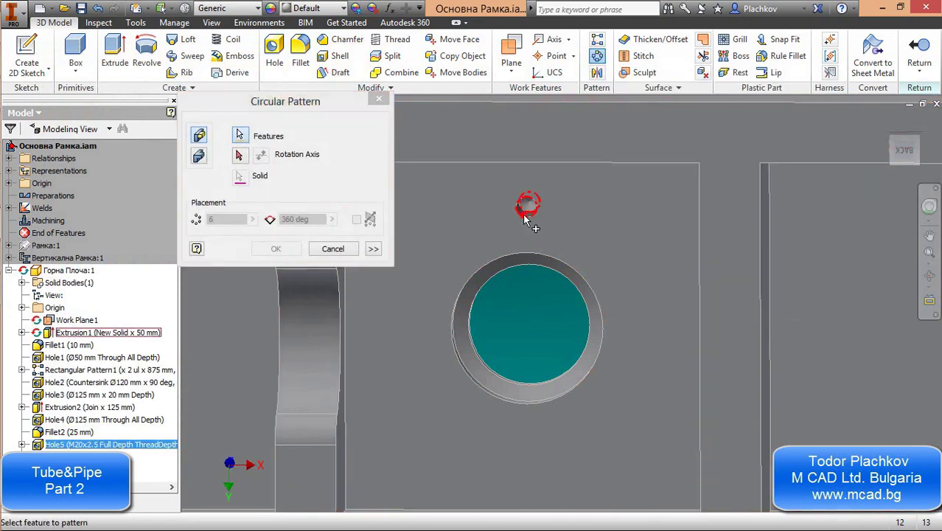
click(240, 156)
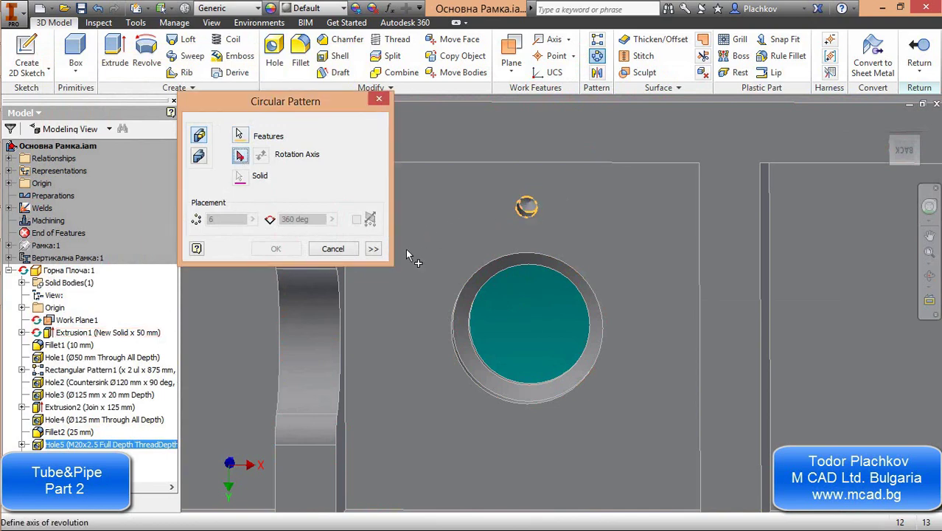
scroll(465, 366, down, 5)
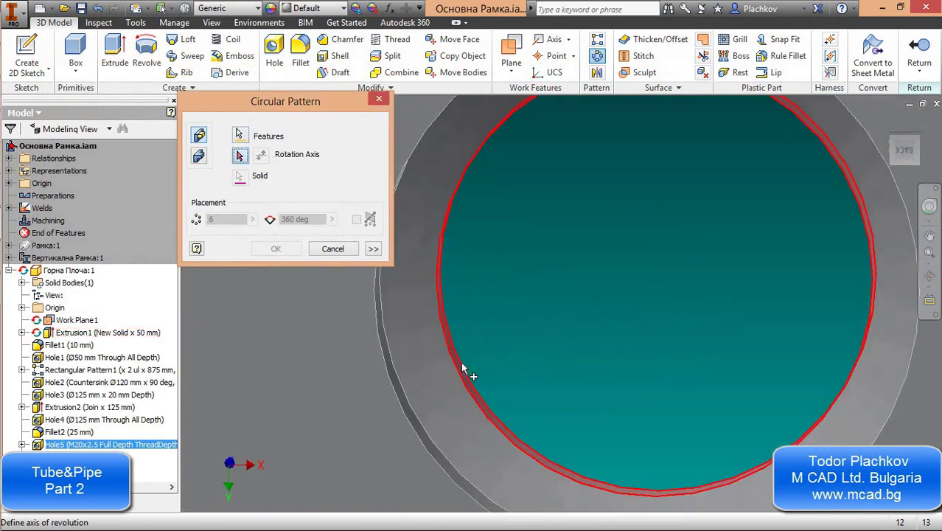
click(462, 369)
Set the circular pattern to 12 occurrences over 360 deg and create it
text(6)
scroll(574, 320, up, 5)
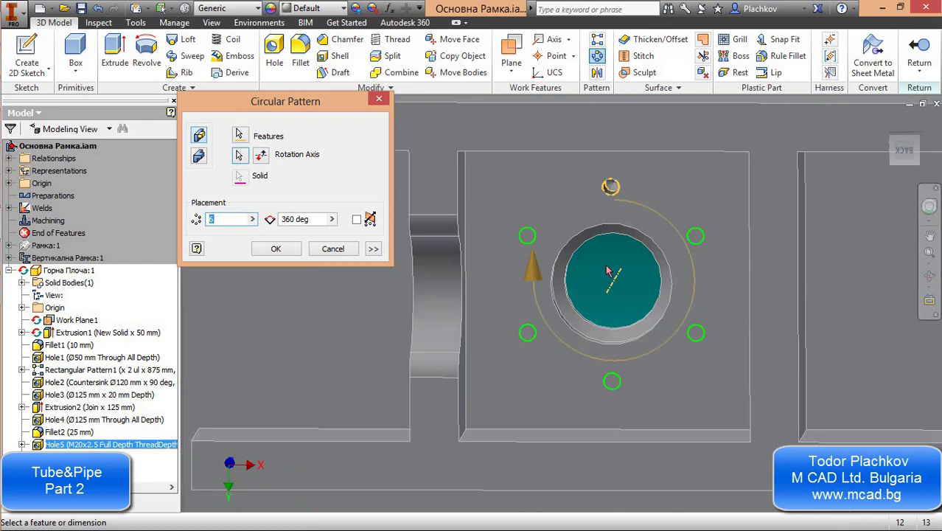
double_click(231, 219)
text(12)
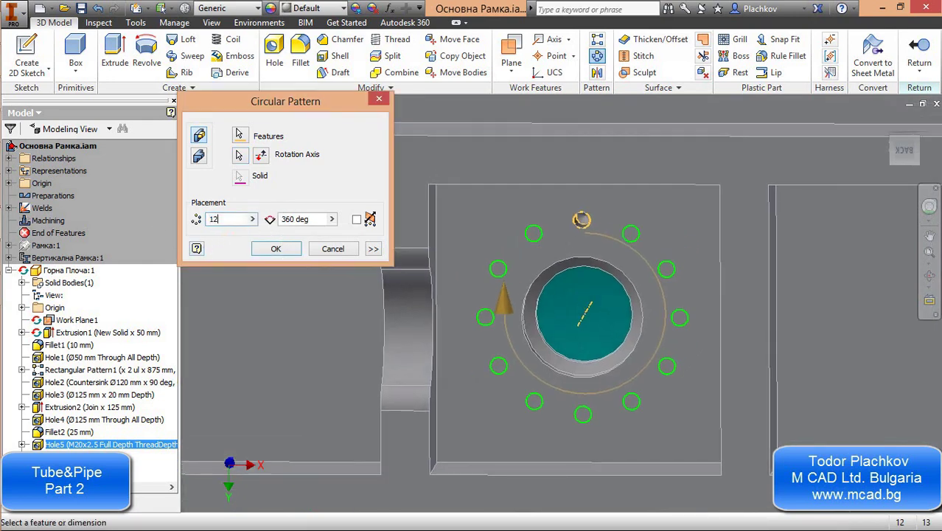
click(277, 248)
Assign the Aluminum material to the plate "Горна Плоча" in its iProperties and check its mass
scroll(587, 293, down, 4)
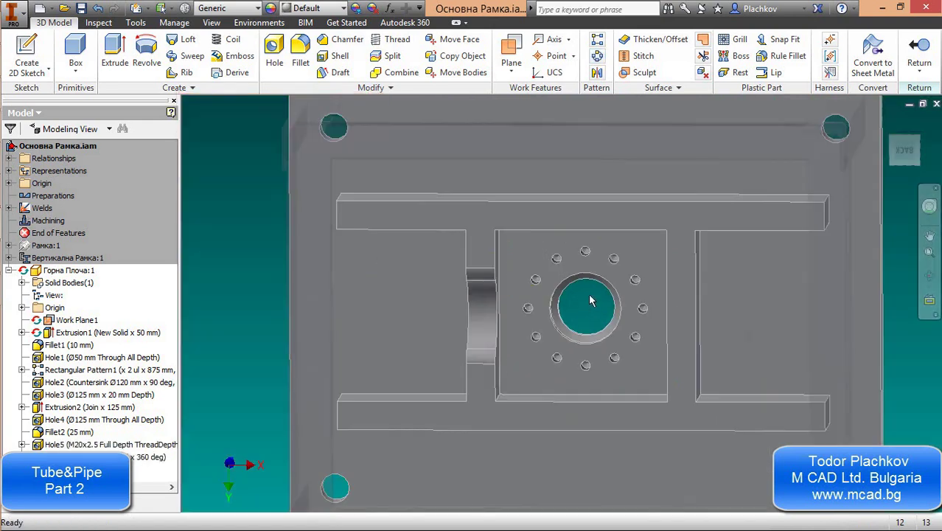
shift+middle_drag(588, 293, 555, 360)
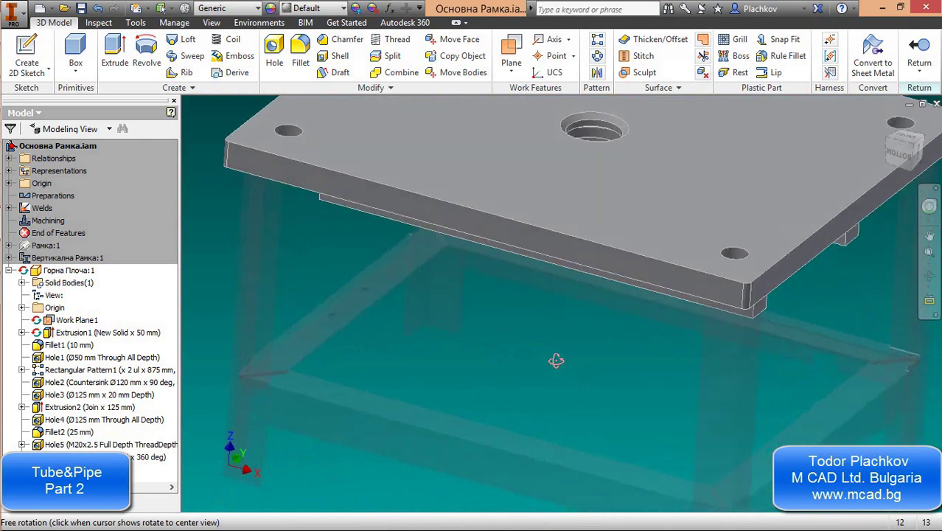
key(F6)
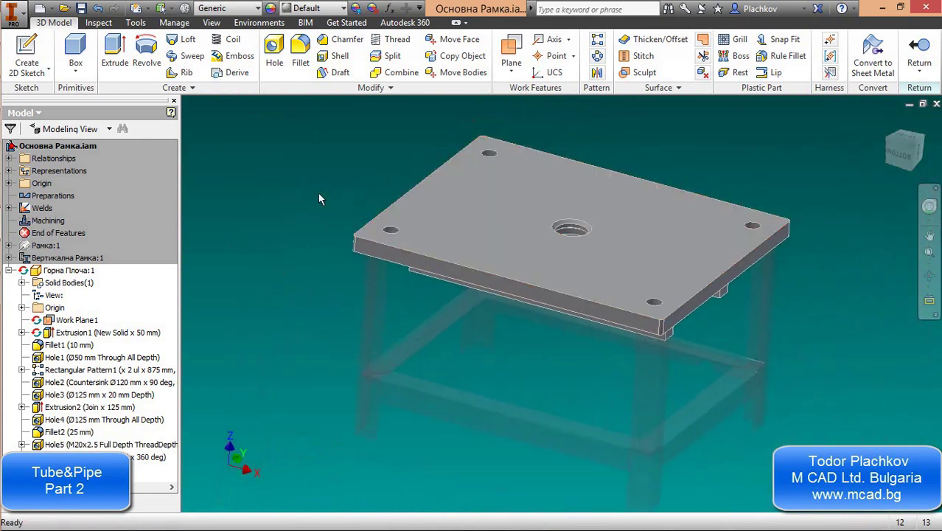
right_click(55, 270)
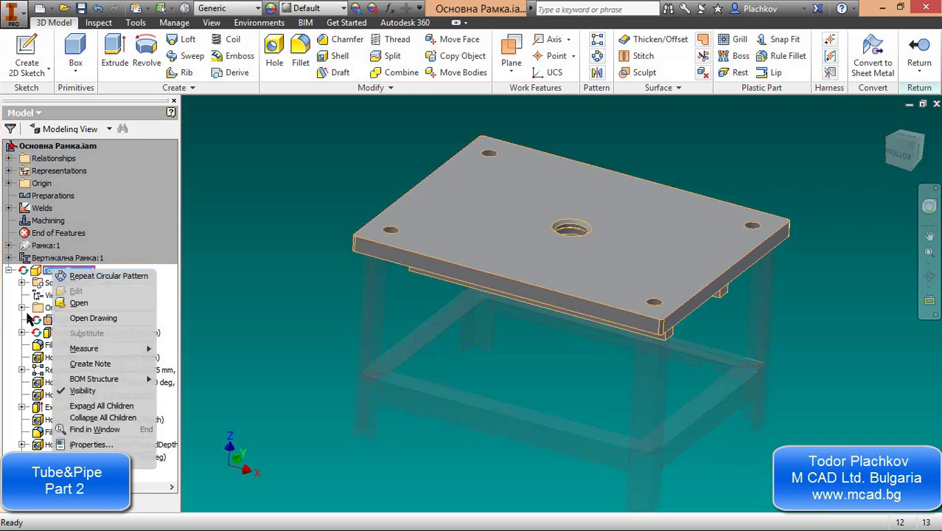
click(91, 445)
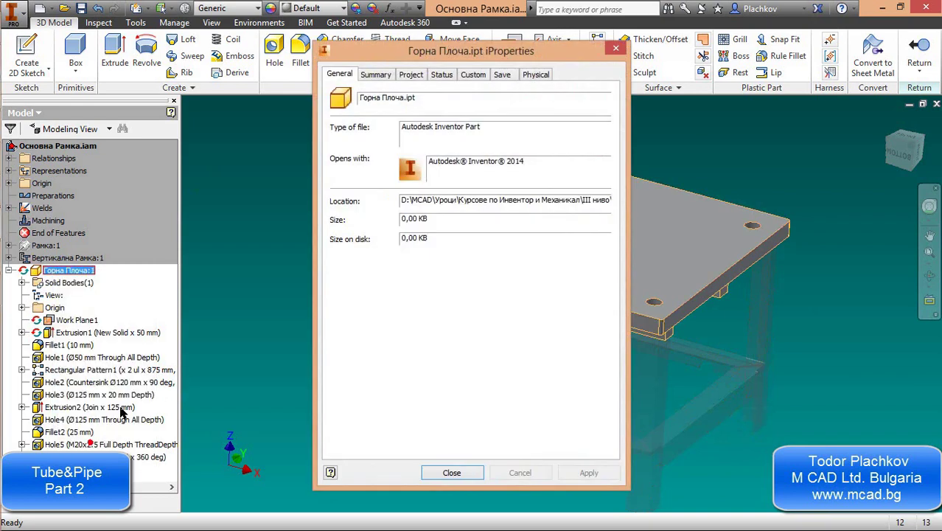
click(536, 75)
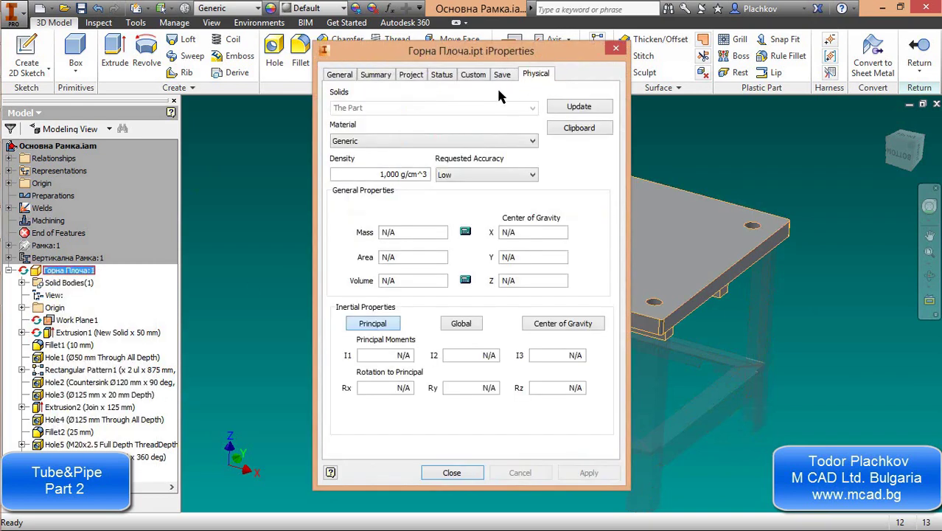
click(430, 142)
scroll(463, 209, down, 6)
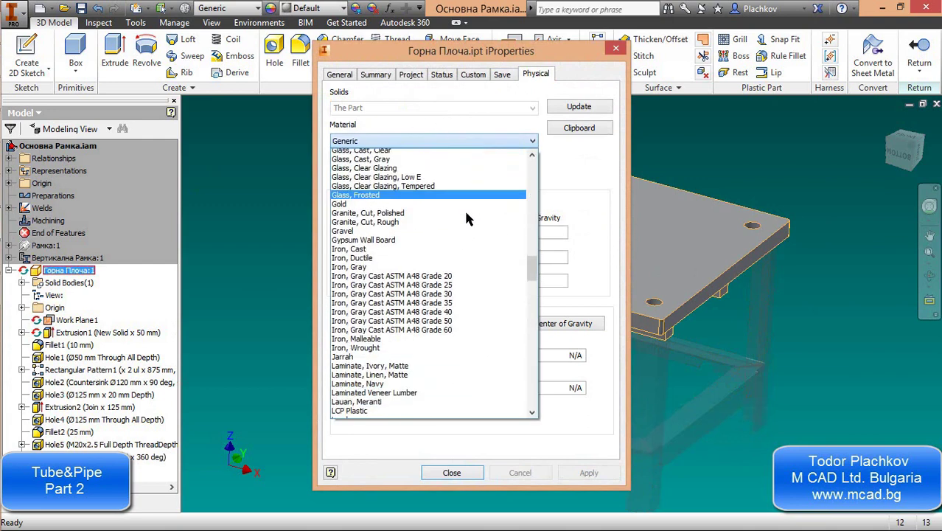
scroll(534, 278, up, 10)
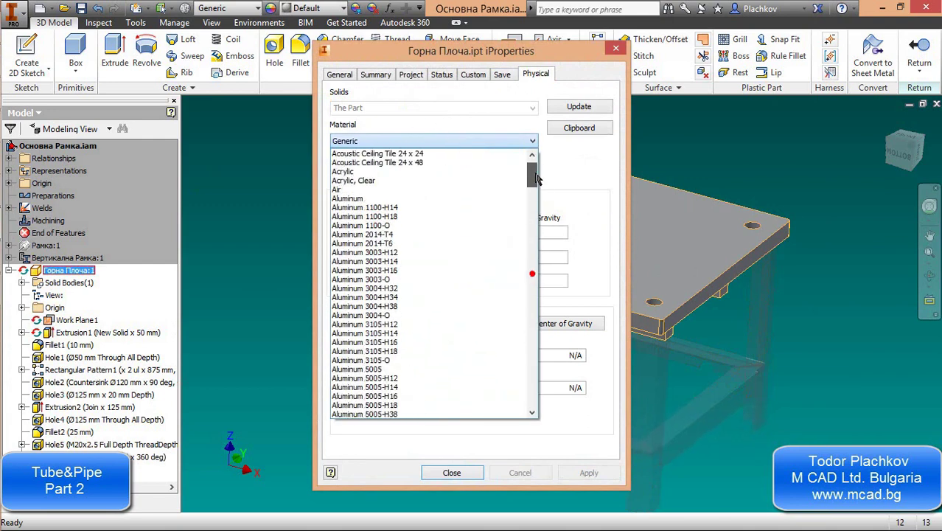
click(418, 197)
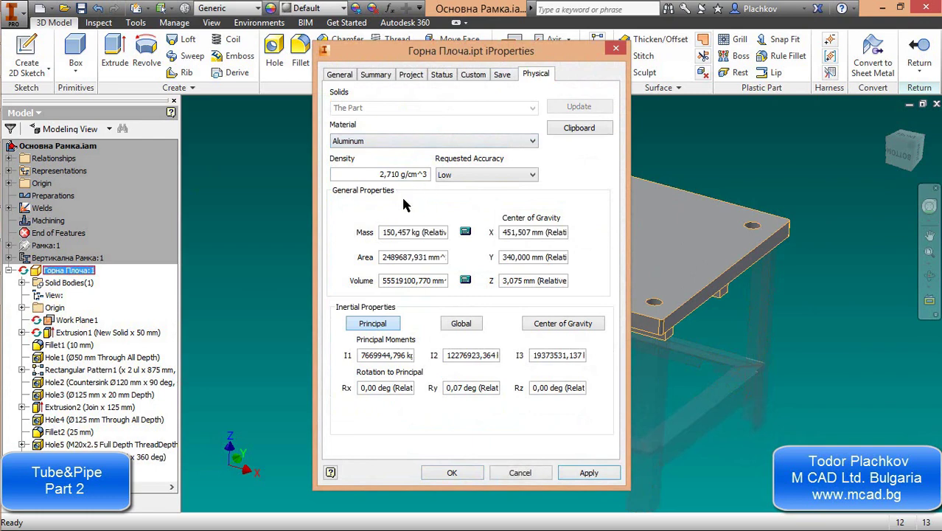
click(380, 233)
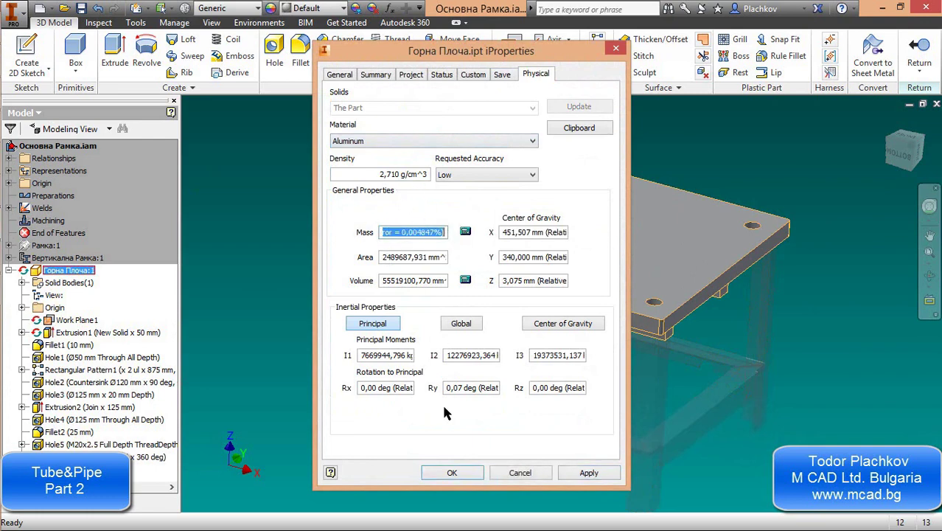
click(453, 473)
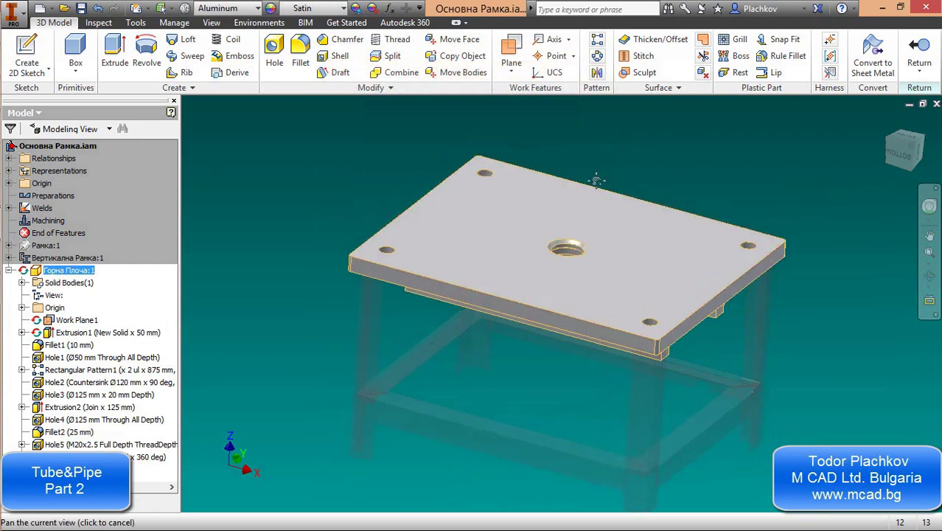
Change the top plate's appearance to Weld - Brass from the Autodesk Material Library
click(388, 159)
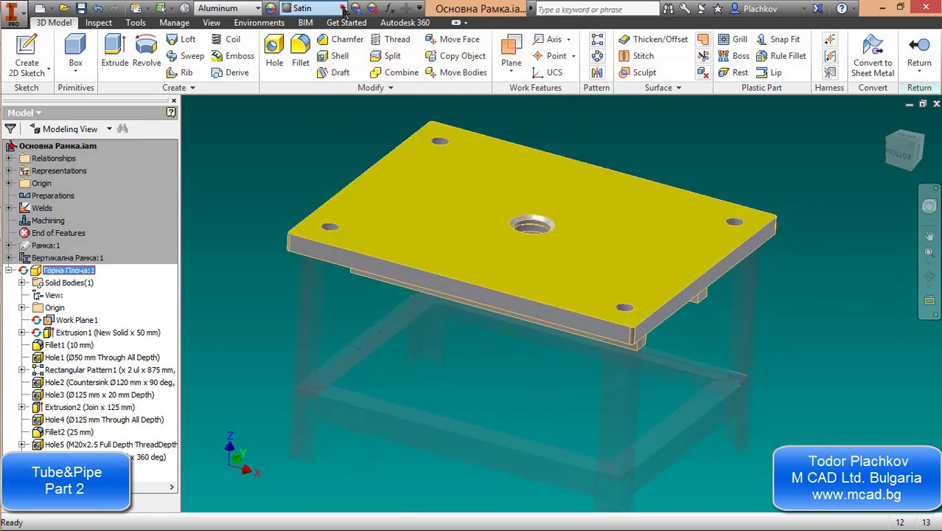
click(343, 8)
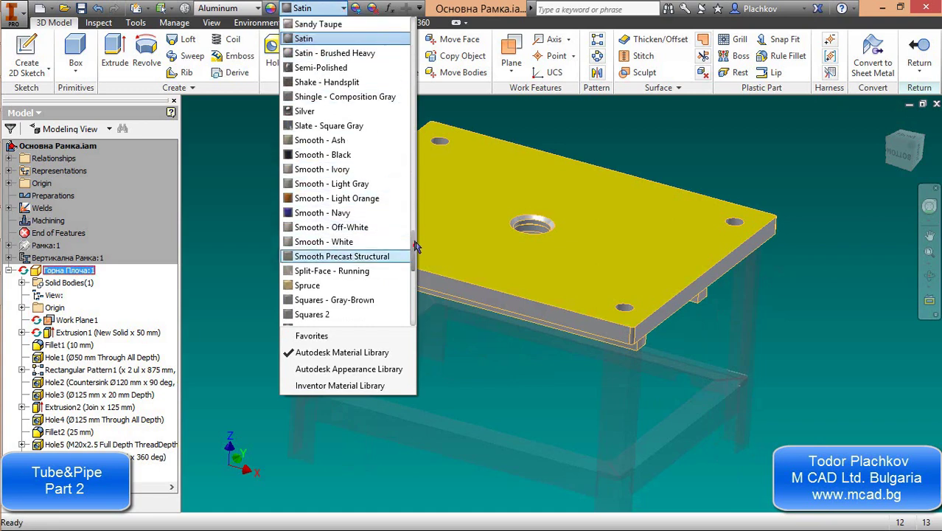
drag(413, 251, 400, 300)
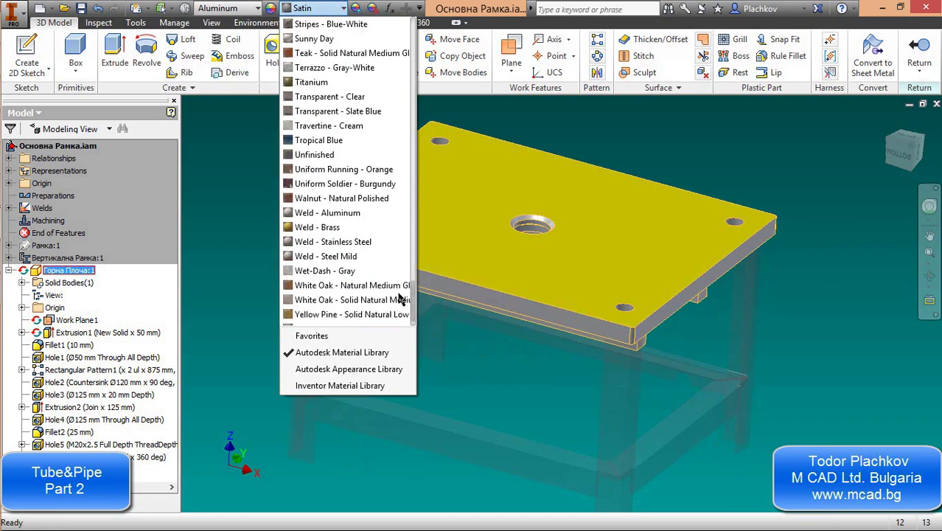
click(311, 226)
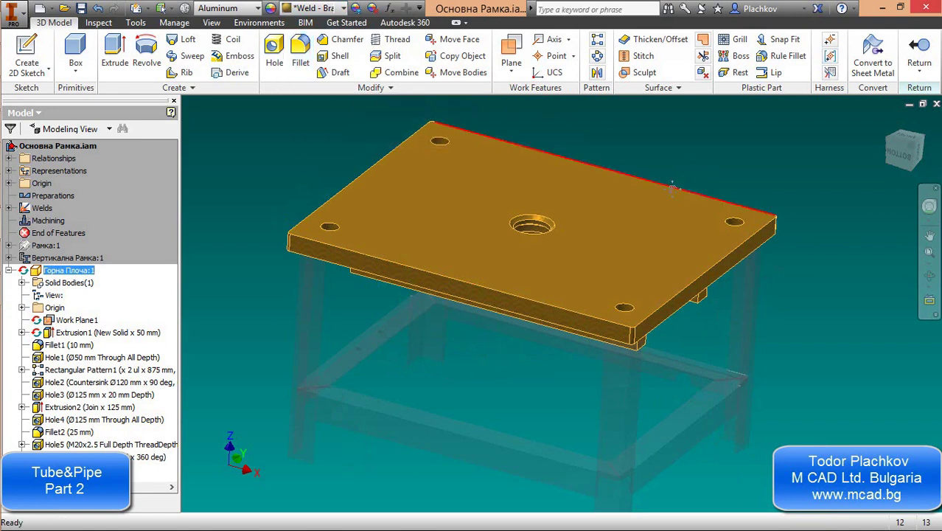
Finish editing the plate, return to the assembly and save "Основна Рамка.iam" together with the new "Горна Плоча.ipt"
middle_drag(612, 245, 619, 283)
scroll(619, 275, up, 3)
scroll(793, 184, down, 3)
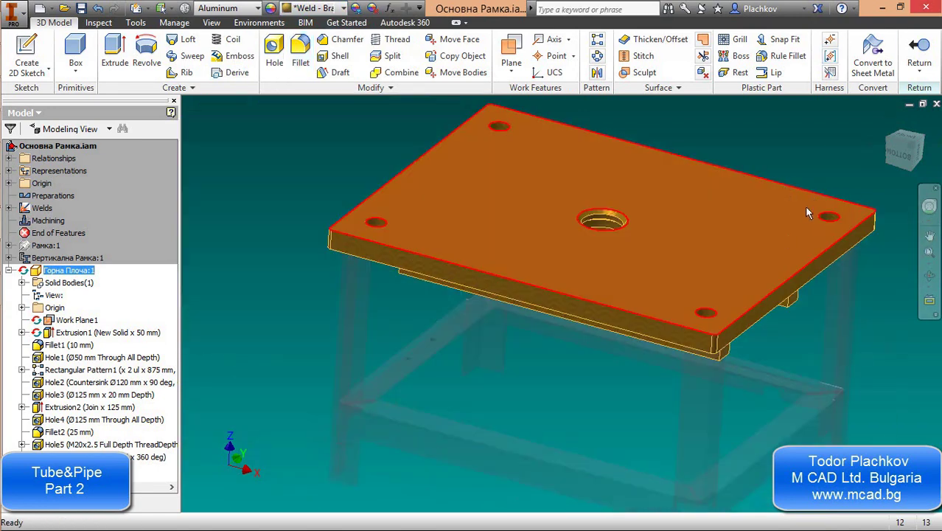
click(920, 56)
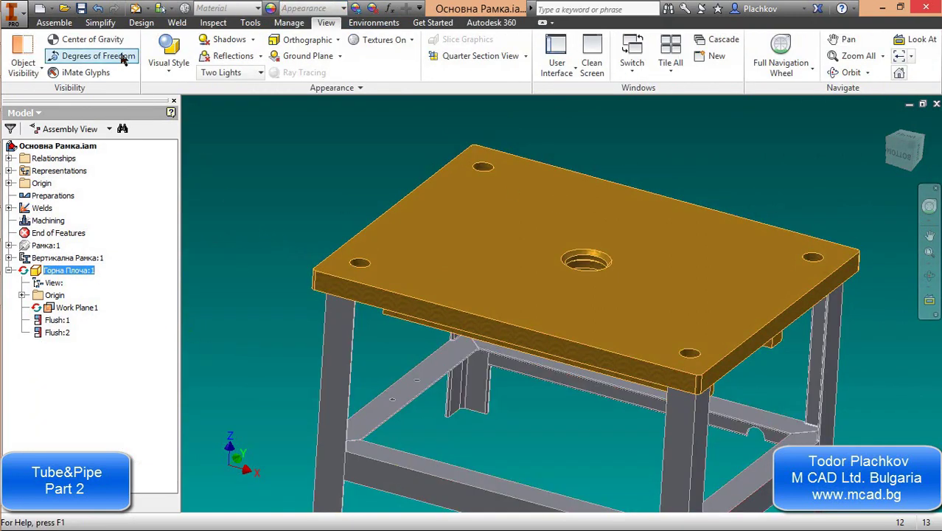
click(81, 8)
click(543, 223)
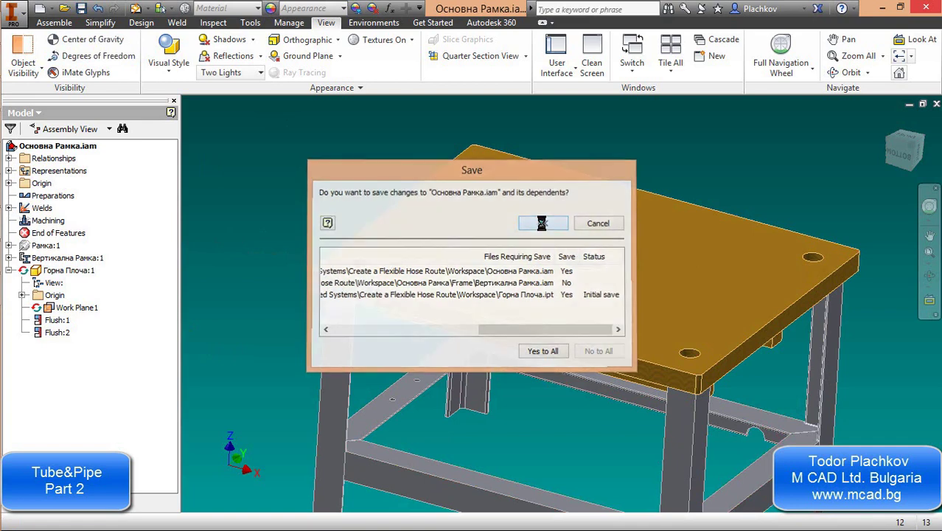